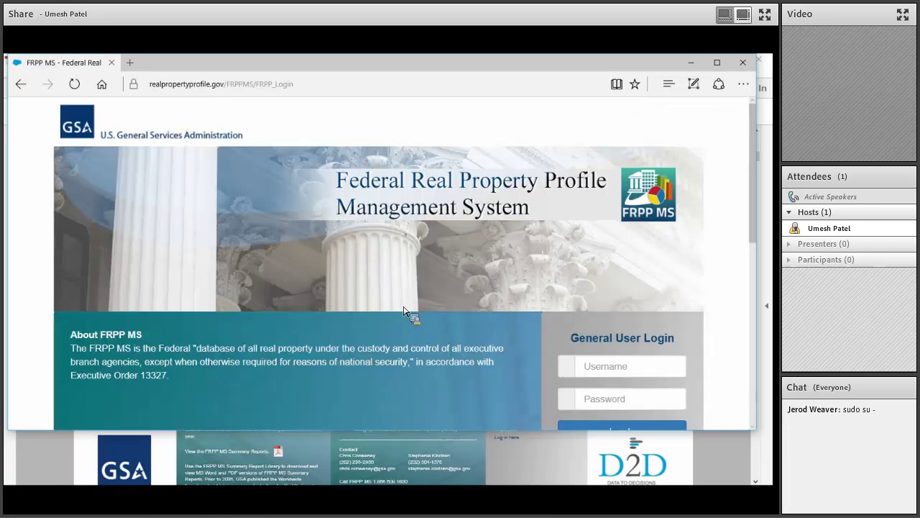
Step: Maximize the Edge window so the FRPP MS General User Login page fills the screen
{"action": "left_click", "coordinate": [717, 62]}
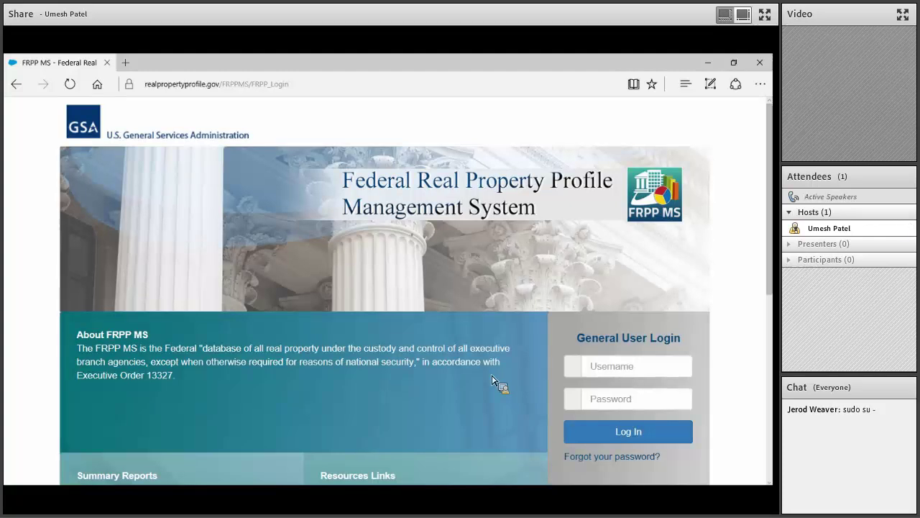
Step: Log in with the first test account's user name from Notepad and its password
{"action": "mouse_move", "coordinate": [433, 484]}
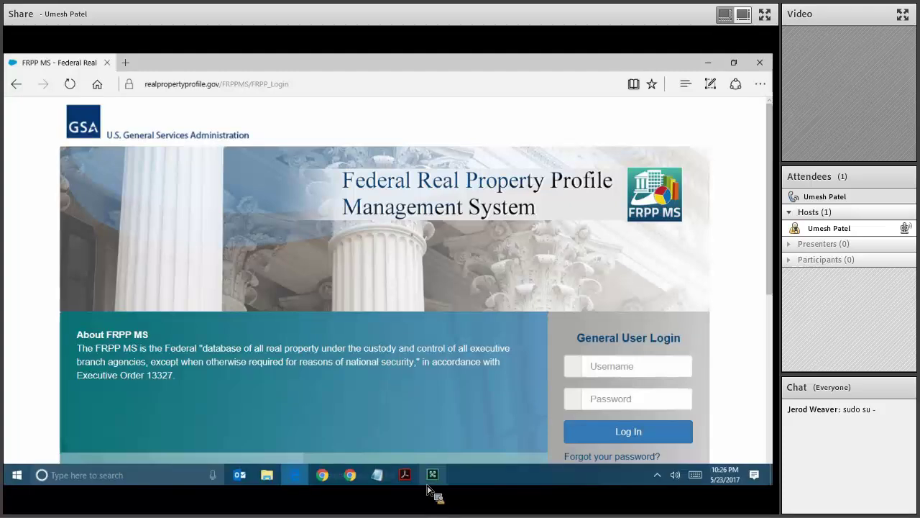
{"action": "left_click", "coordinate": [386, 479]}
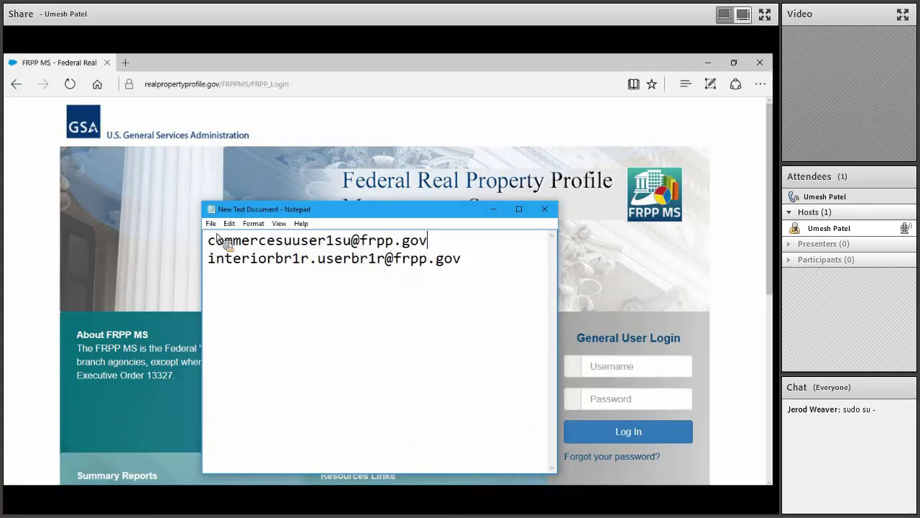
{"action": "left_click_drag", "start_coordinate": [210, 246], "coordinate": [427, 246]}
{"action": "left_click", "coordinate": [651, 287]}
{"action": "left_click", "coordinate": [631, 371]}
{"action": "key", "text": "ctrl+v"}
{"action": "left_click", "coordinate": [627, 407]}
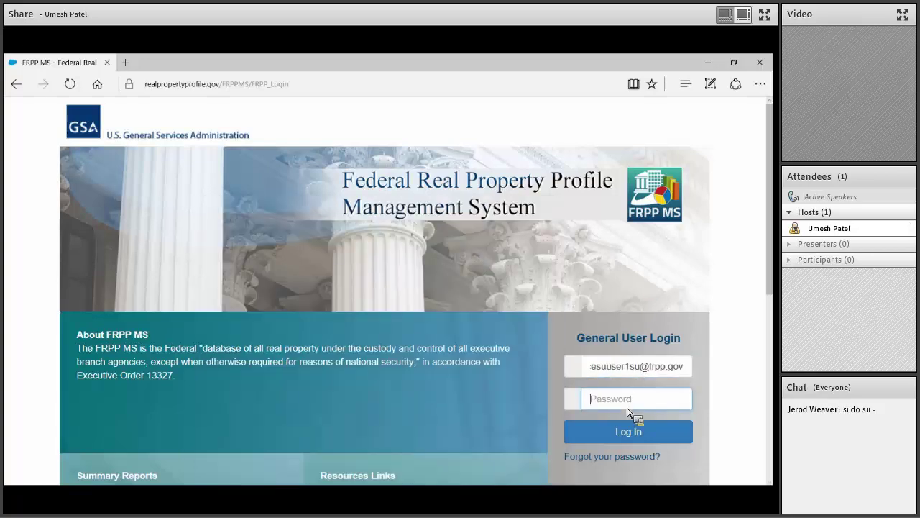
{"action": "type", "text": "************"}
{"action": "left_click", "coordinate": [653, 430]}
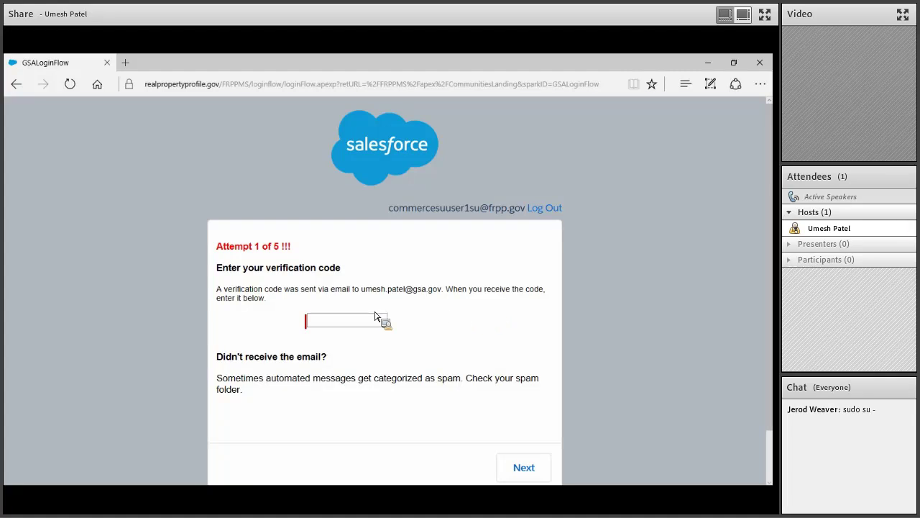
Step: Enter the emailed verification code, then go to the D2D Reports page
{"action": "left_click", "coordinate": [339, 326]}
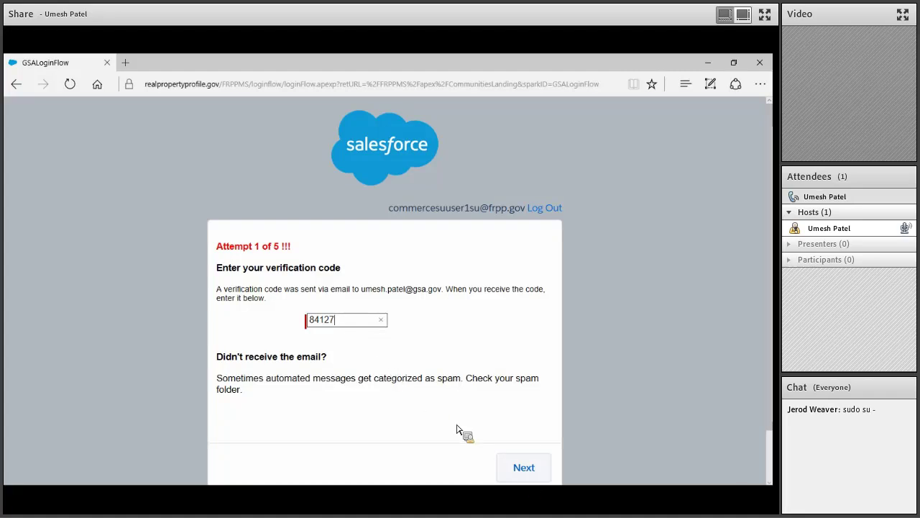
{"action": "left_click", "coordinate": [522, 474]}
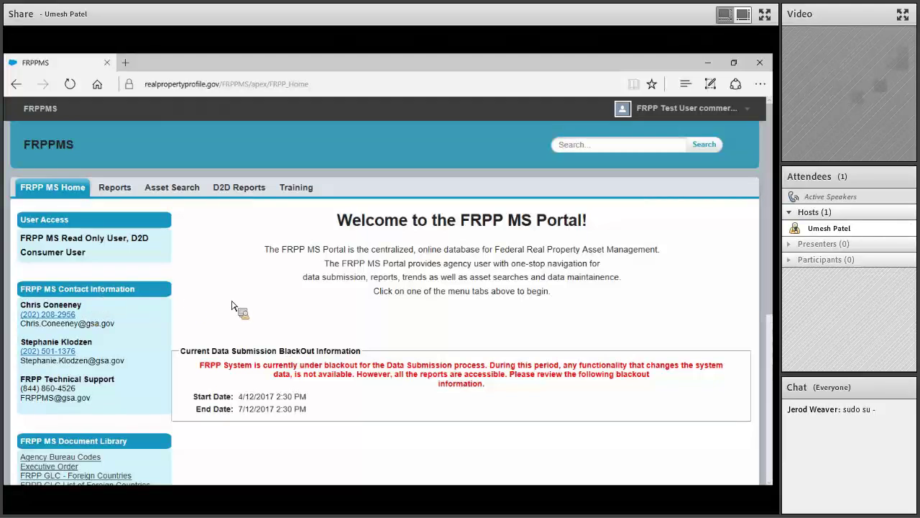
{"action": "left_click", "coordinate": [241, 188]}
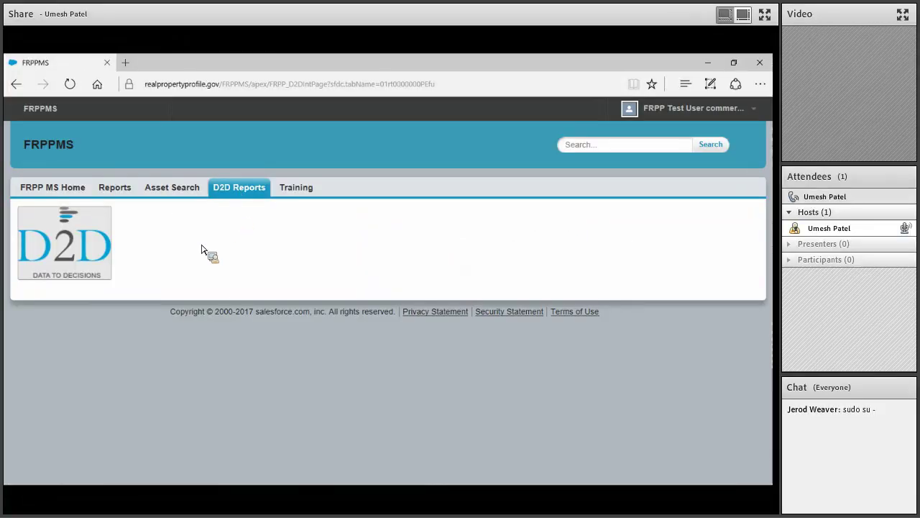
Step: Bring up the FRPP Training Presentation in Acrobat and scroll through pages 3–5 to the D2D steps
{"action": "mouse_move", "coordinate": [414, 492]}
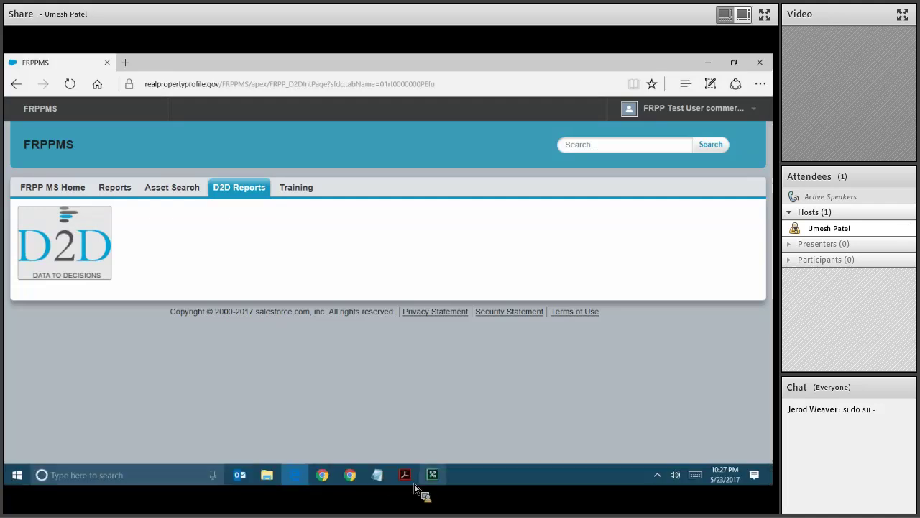
{"action": "left_click", "coordinate": [407, 475]}
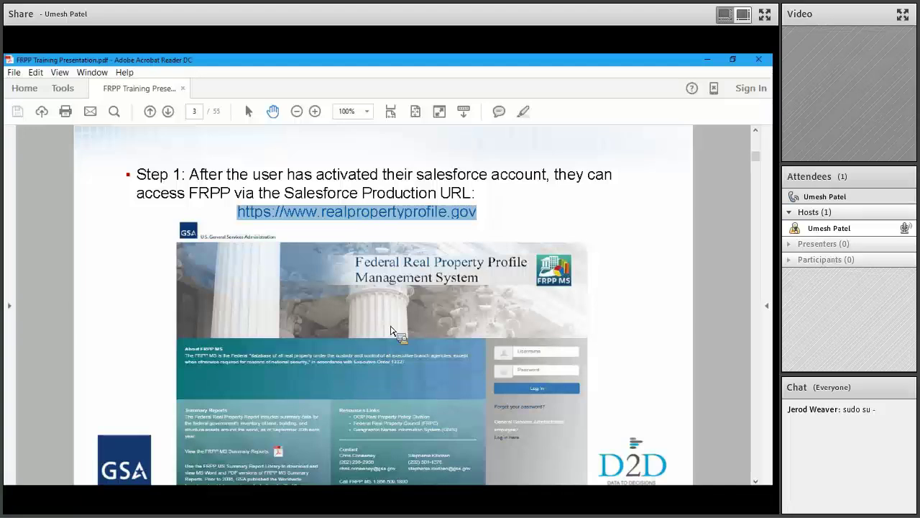
{"action": "scroll", "coordinate": [391, 331], "scroll_direction": "down", "scroll_amount": 3}
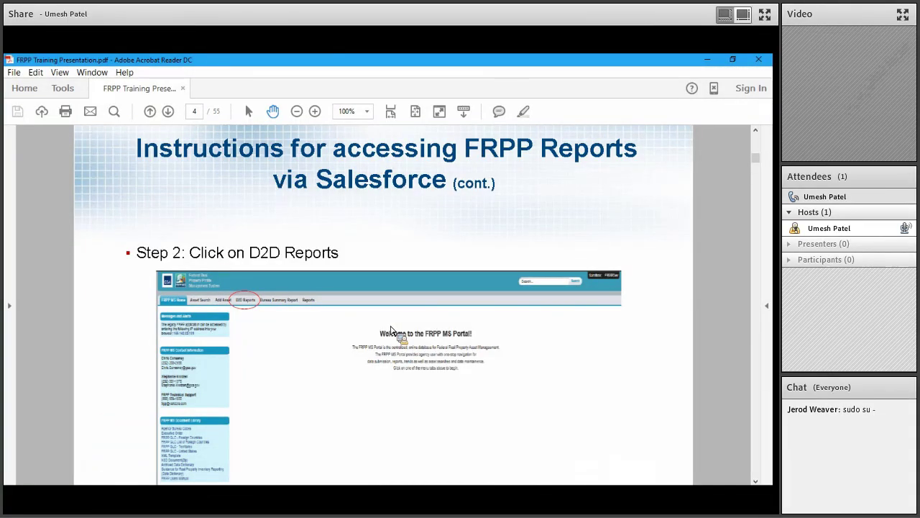
{"action": "scroll", "coordinate": [391, 331], "scroll_direction": "up", "scroll_amount": 5}
{"action": "scroll", "coordinate": [391, 330], "scroll_direction": "down", "scroll_amount": 6}
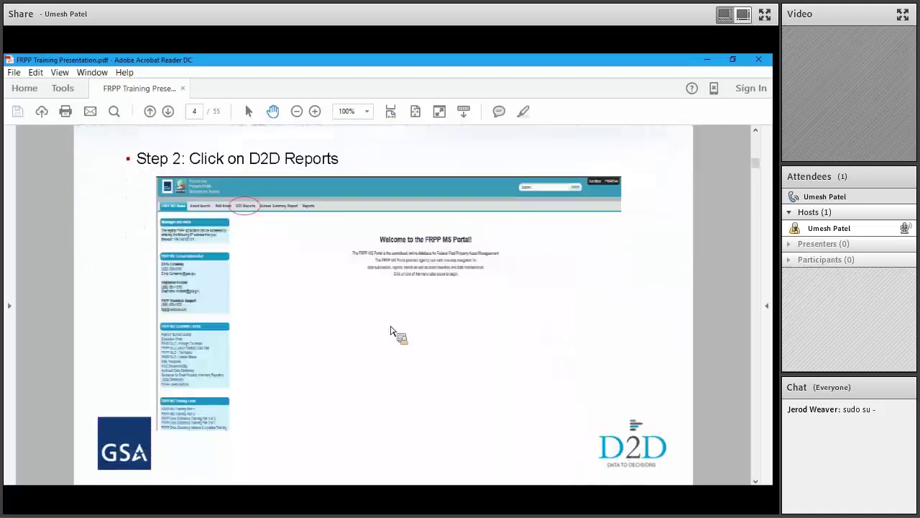
{"action": "scroll", "coordinate": [391, 331], "scroll_direction": "down", "scroll_amount": 3}
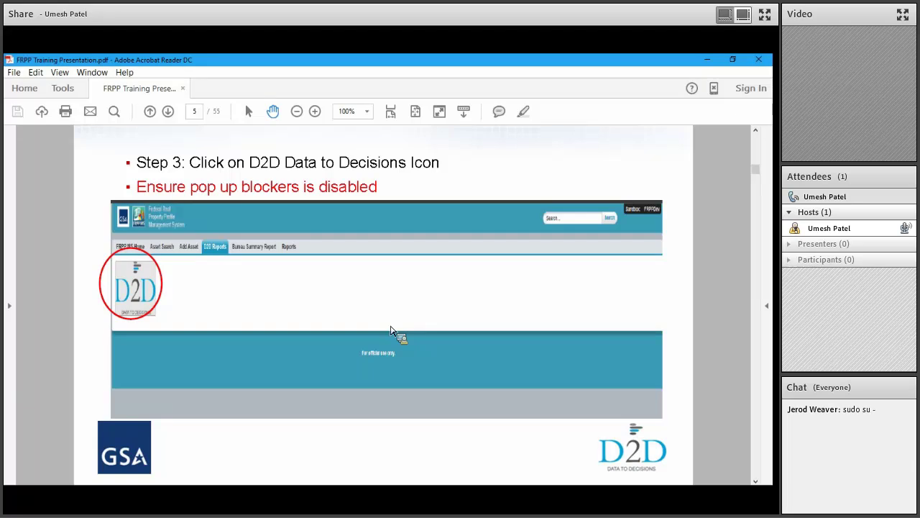
Step: Launch D2D from the Data to Decisions tile and always allow the site's pop-ups
{"action": "left_click", "coordinate": [305, 487]}
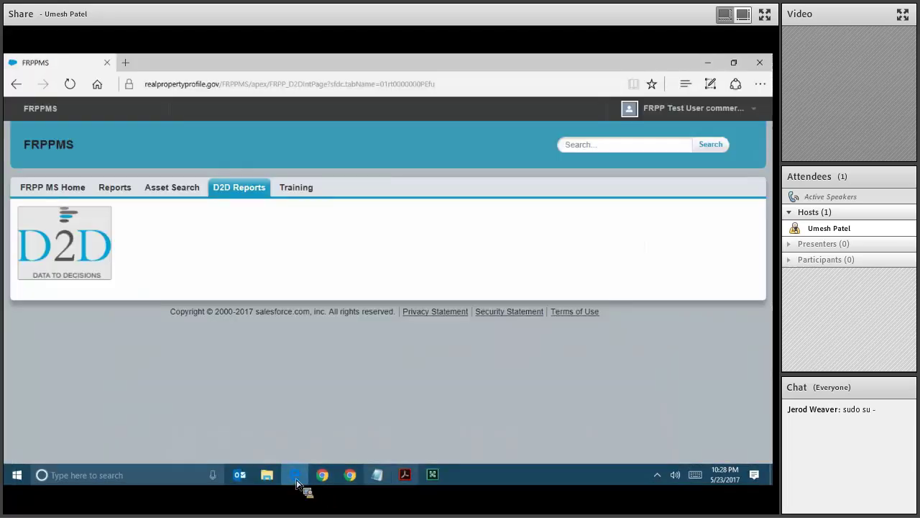
{"action": "mouse_move", "coordinate": [433, 483]}
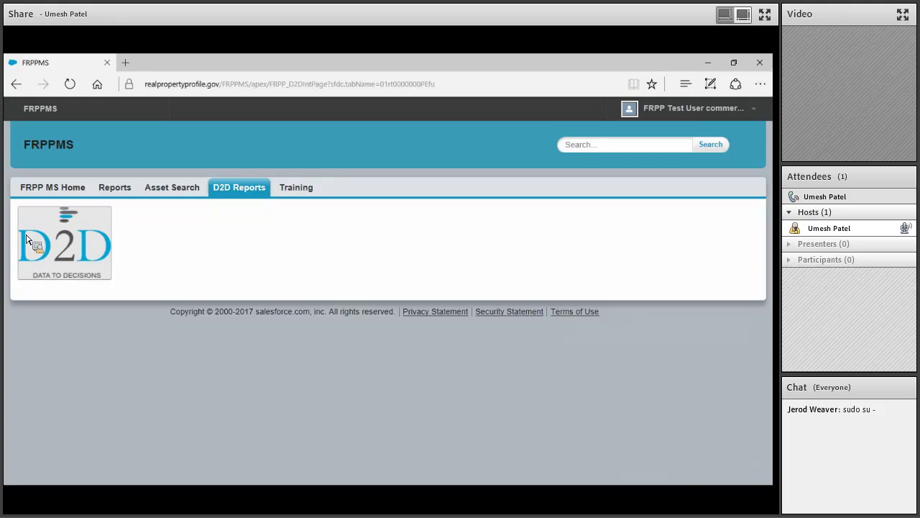
{"action": "left_click", "coordinate": [72, 248]}
{"action": "left_click", "coordinate": [94, 264]}
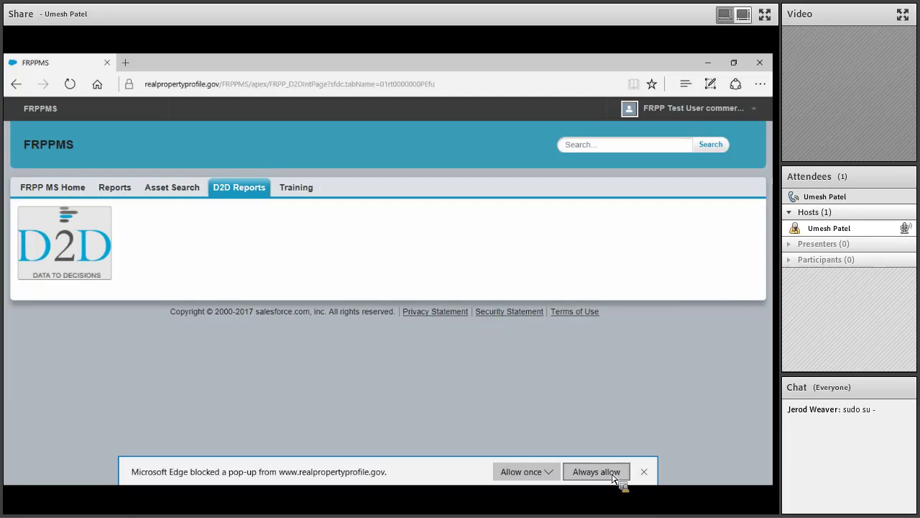
{"action": "left_click", "coordinate": [608, 476]}
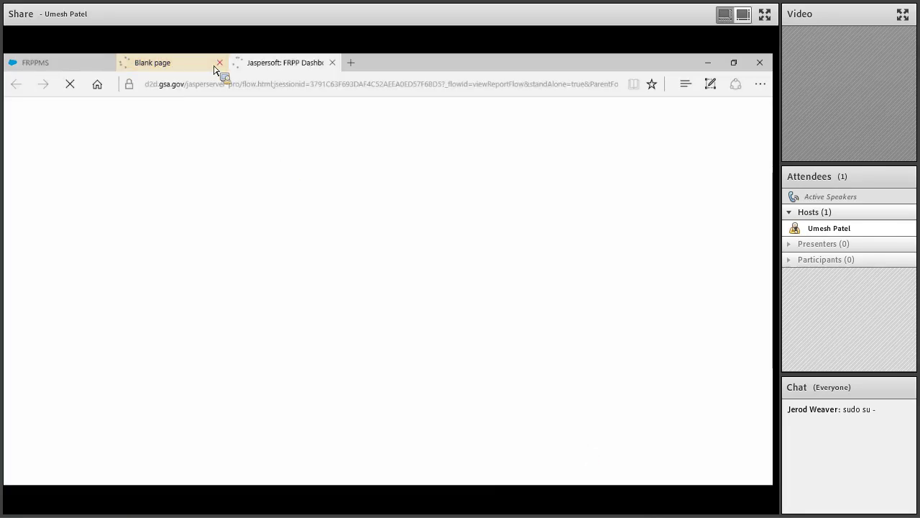
Step: Close the duplicate FRPP Dashboard tab and open the FRPP Training Materials page
{"action": "left_click", "coordinate": [214, 66]}
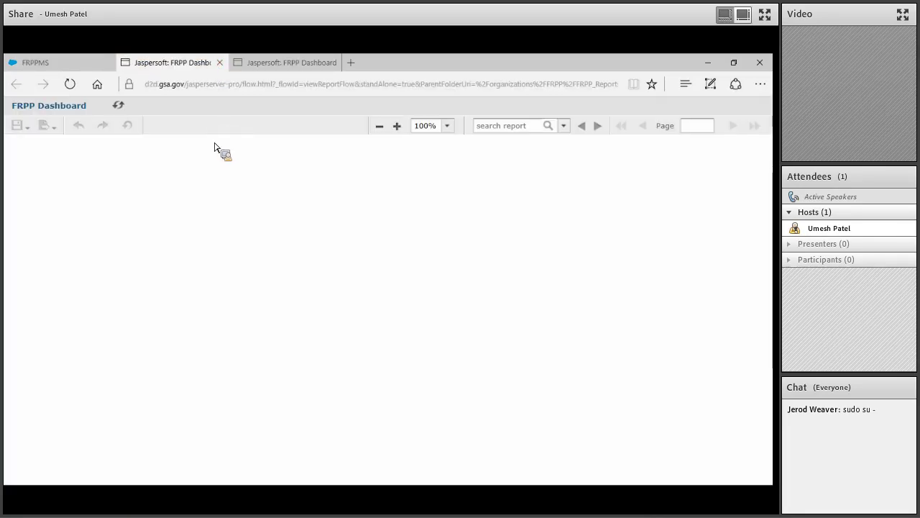
{"action": "mouse_move", "coordinate": [248, 64]}
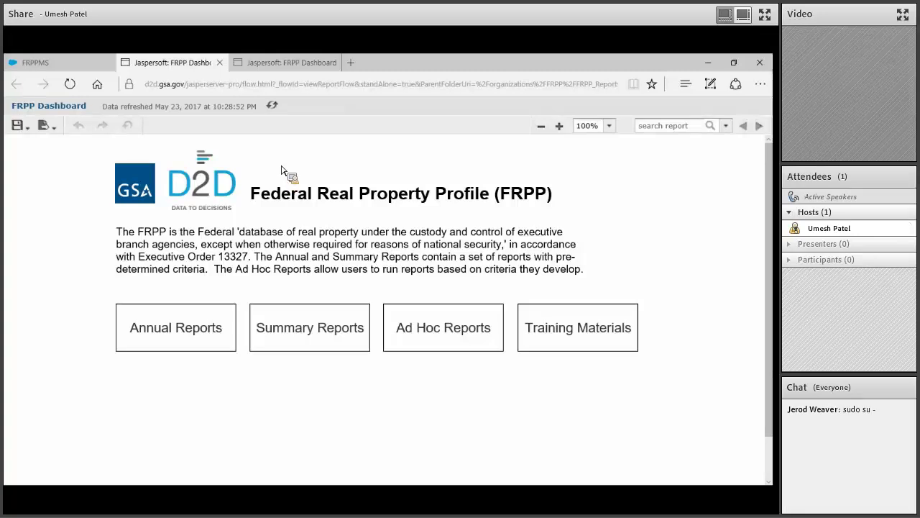
{"action": "left_click", "coordinate": [332, 63]}
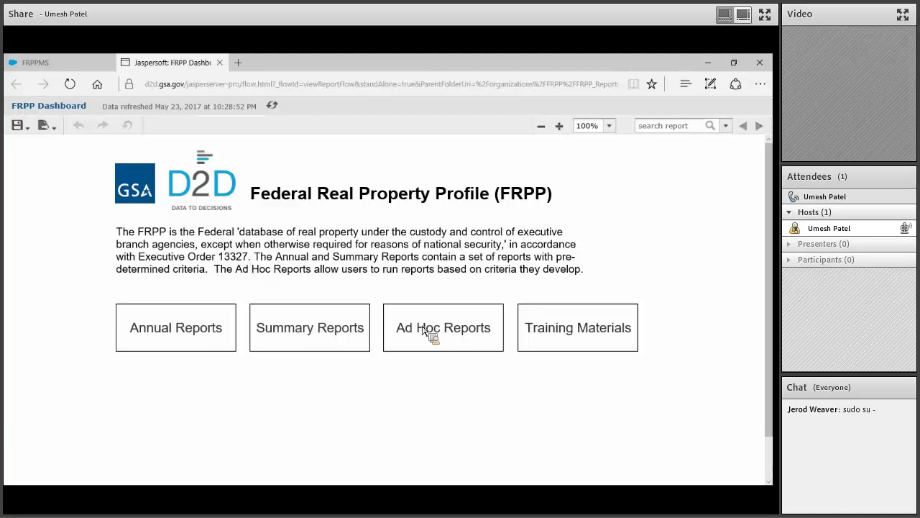
{"action": "left_click", "coordinate": [551, 331]}
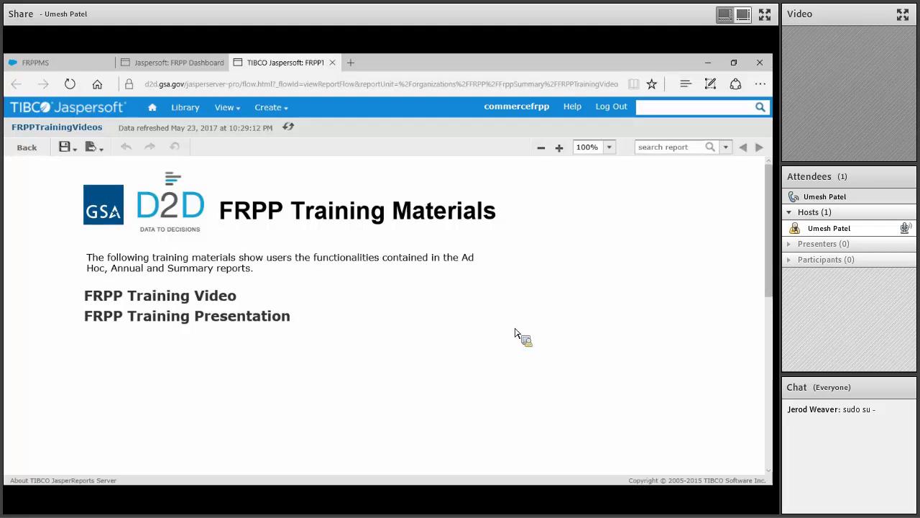
Step: Preview the FRPP Training Video, then open the FRPP Training Presentation PDF in a tab
{"action": "left_click", "coordinate": [405, 476]}
{"action": "left_click", "coordinate": [405, 480]}
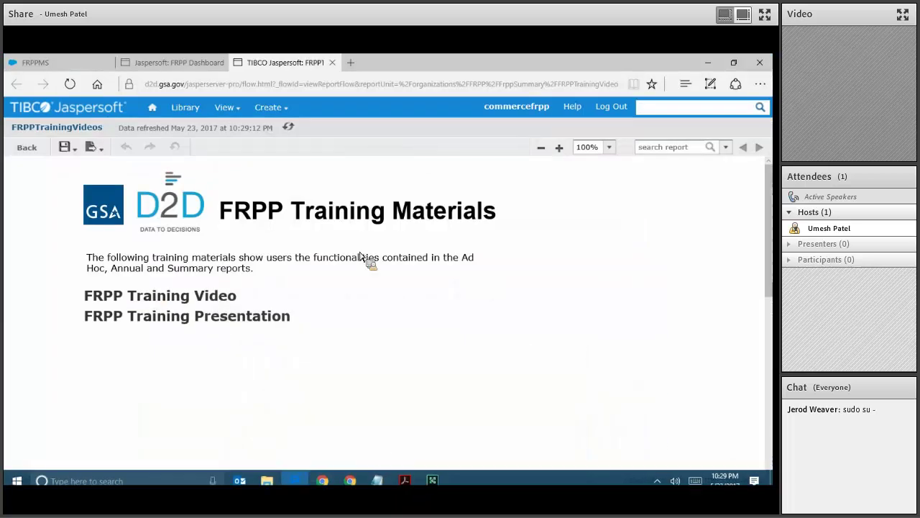
{"action": "left_click", "coordinate": [164, 64]}
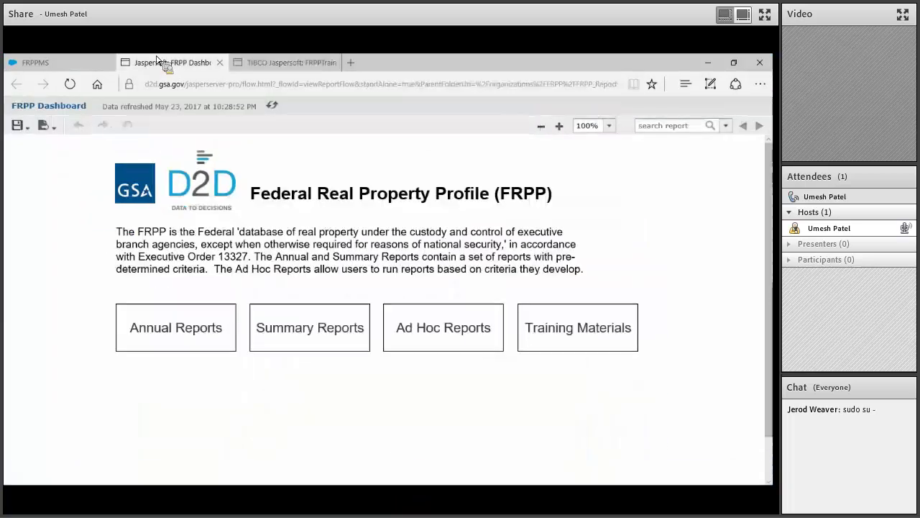
{"action": "left_click", "coordinate": [277, 63]}
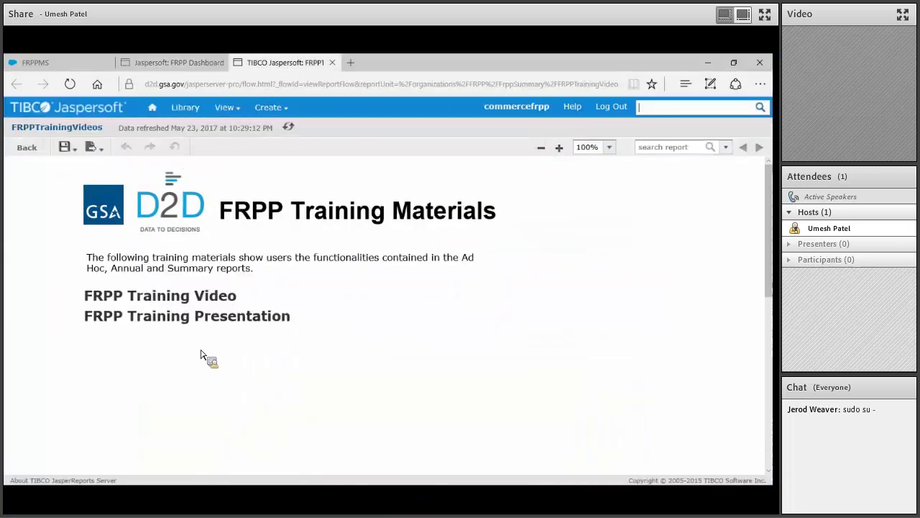
{"action": "left_click", "coordinate": [172, 303]}
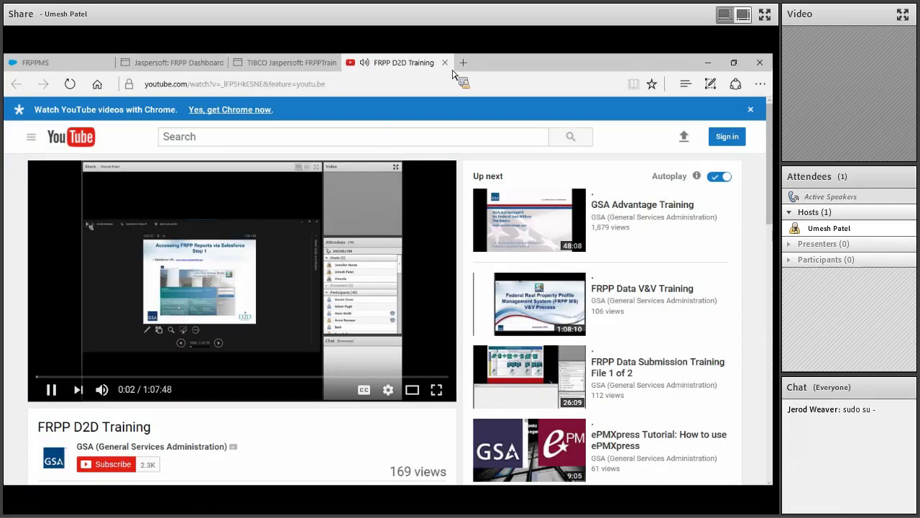
{"action": "left_click", "coordinate": [452, 68]}
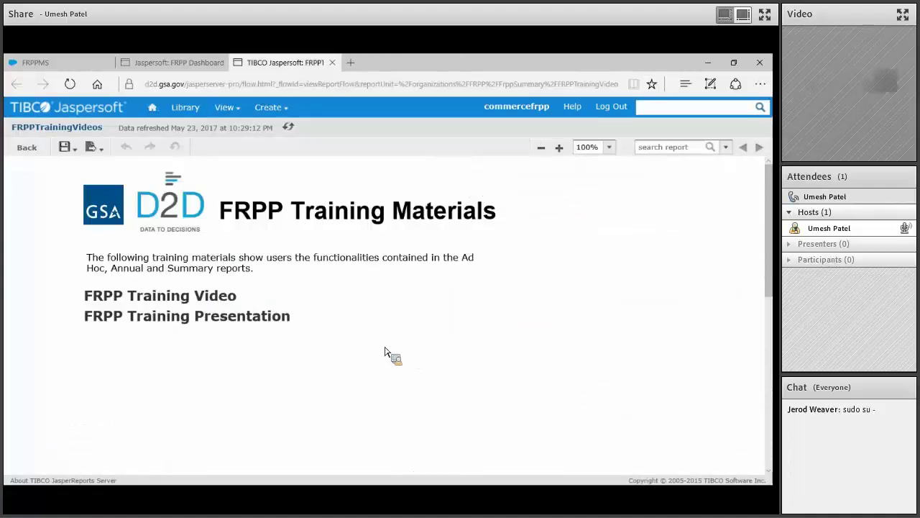
{"action": "left_click", "coordinate": [276, 321]}
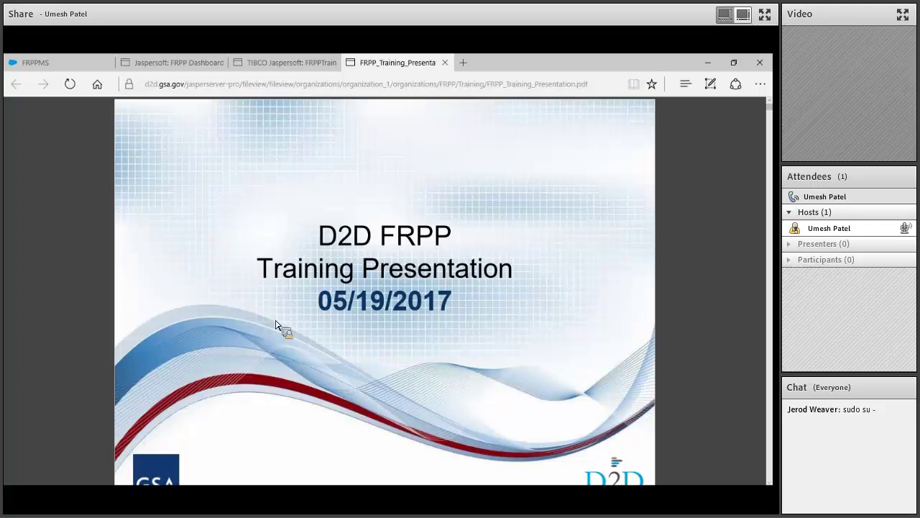
Step: Scroll the training deck to the Annual Reports Overview slide covering fiscal years 2012–2016
{"action": "left_click", "coordinate": [185, 60]}
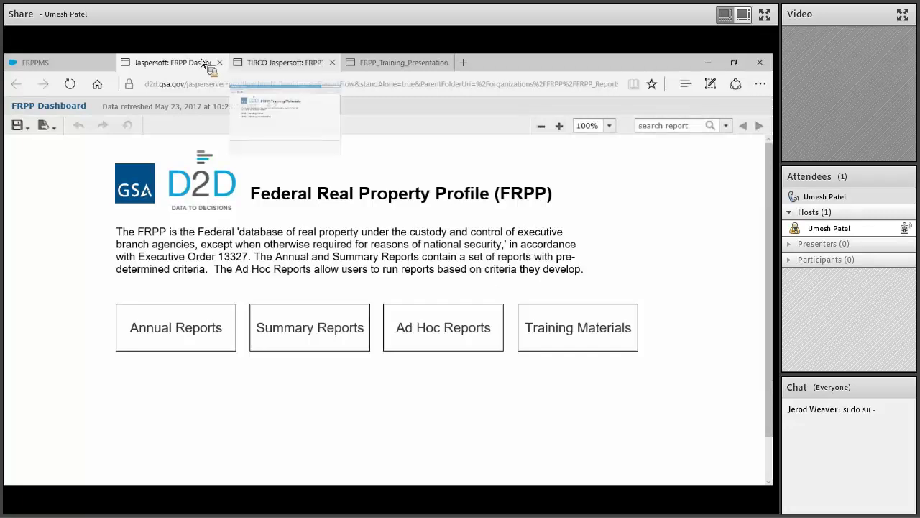
{"action": "left_click", "coordinate": [392, 62]}
{"action": "scroll", "coordinate": [372, 434], "scroll_direction": "down", "scroll_amount": 4}
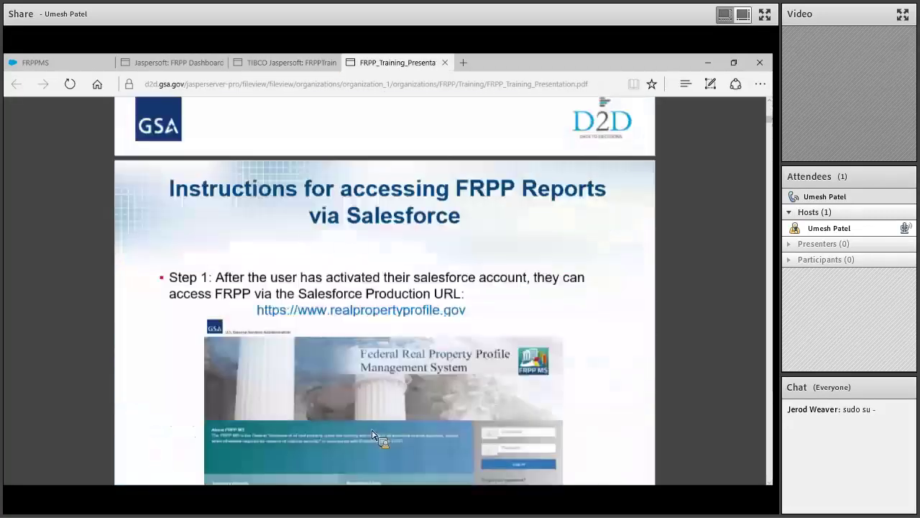
{"action": "scroll", "coordinate": [372, 433], "scroll_direction": "down", "scroll_amount": 10}
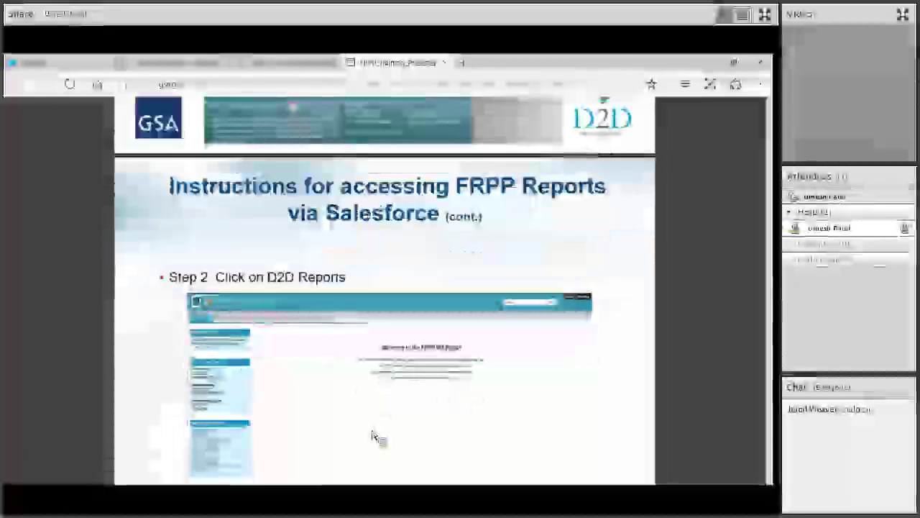
{"action": "scroll", "coordinate": [372, 434], "scroll_direction": "down", "scroll_amount": 5}
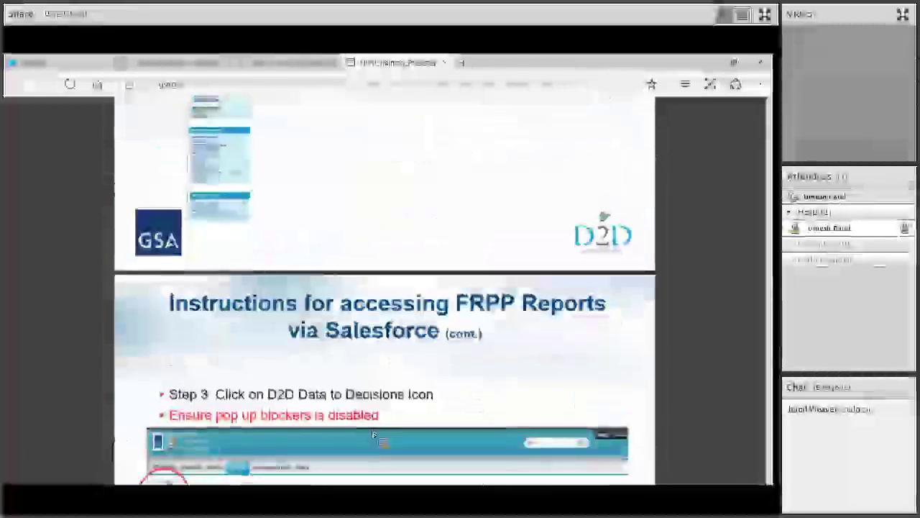
{"action": "scroll", "coordinate": [372, 434], "scroll_direction": "down", "scroll_amount": 3}
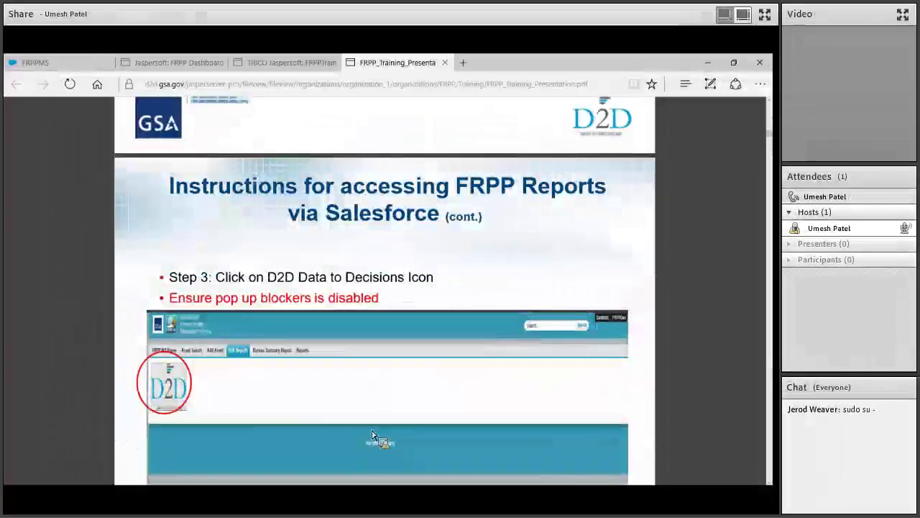
{"action": "scroll", "coordinate": [372, 433], "scroll_direction": "down", "scroll_amount": 15}
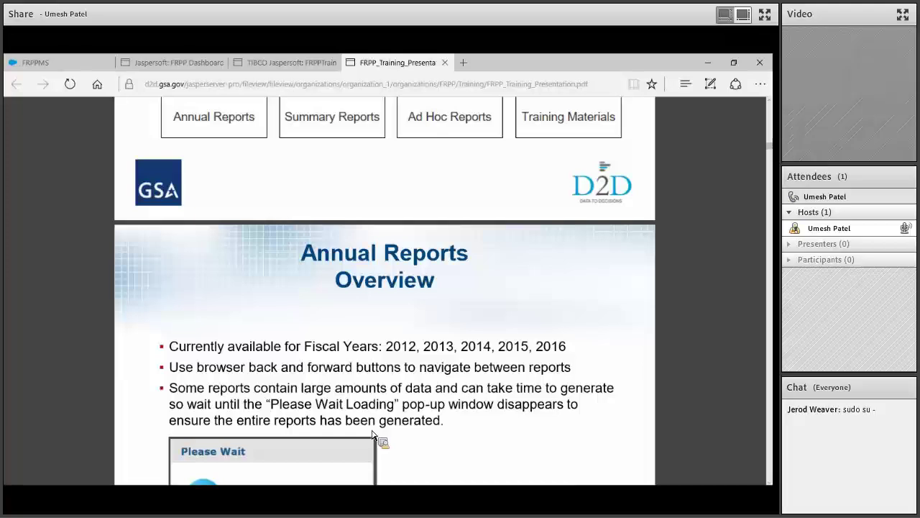
{"action": "scroll", "coordinate": [372, 433], "scroll_direction": "down", "scroll_amount": 2}
{"action": "scroll", "coordinate": [372, 433], "scroll_direction": "up", "scroll_amount": 3}
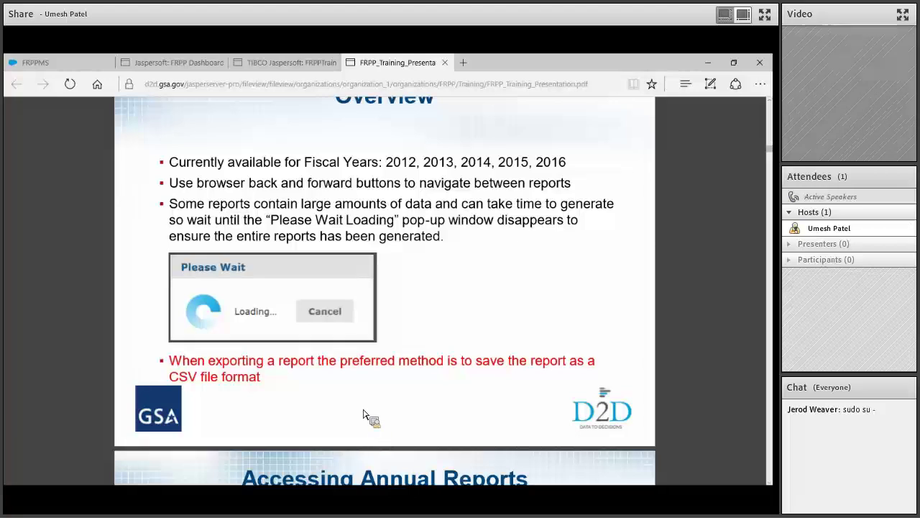
{"action": "scroll", "coordinate": [363, 403], "scroll_direction": "up", "scroll_amount": 5}
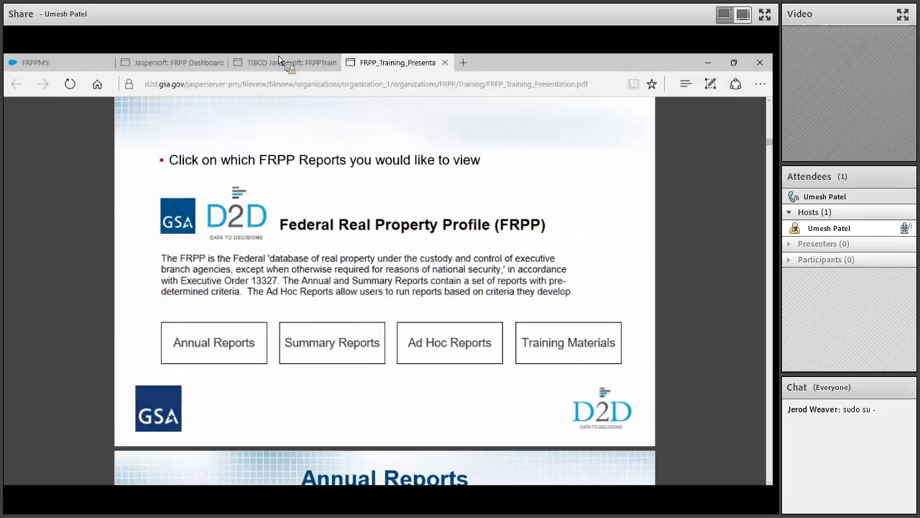
Step: Close the FRPP Training Materials tab, keeping the presentation tab, to get back to the dashboard
{"action": "middle_click", "coordinate": [404, 63]}
{"action": "key", "text": "ctrl+shift+t"}
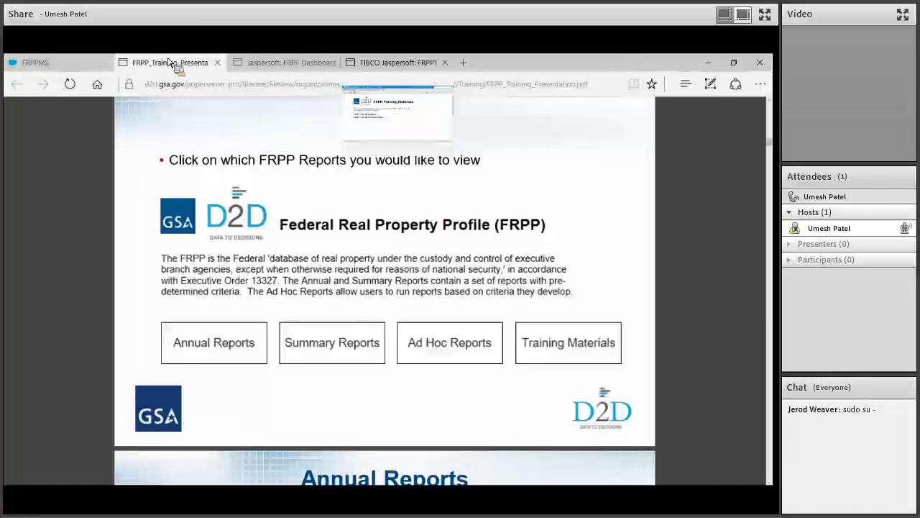
{"action": "left_click", "coordinate": [400, 64]}
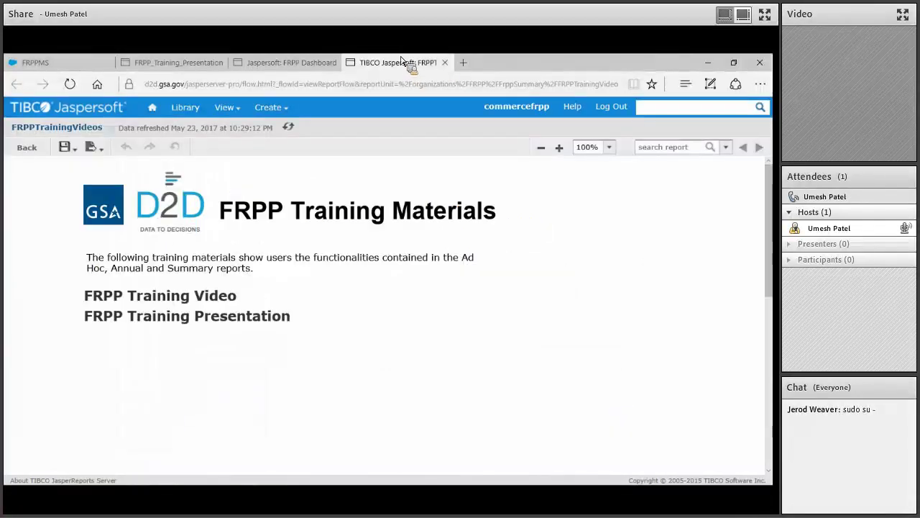
{"action": "left_click", "coordinate": [445, 63]}
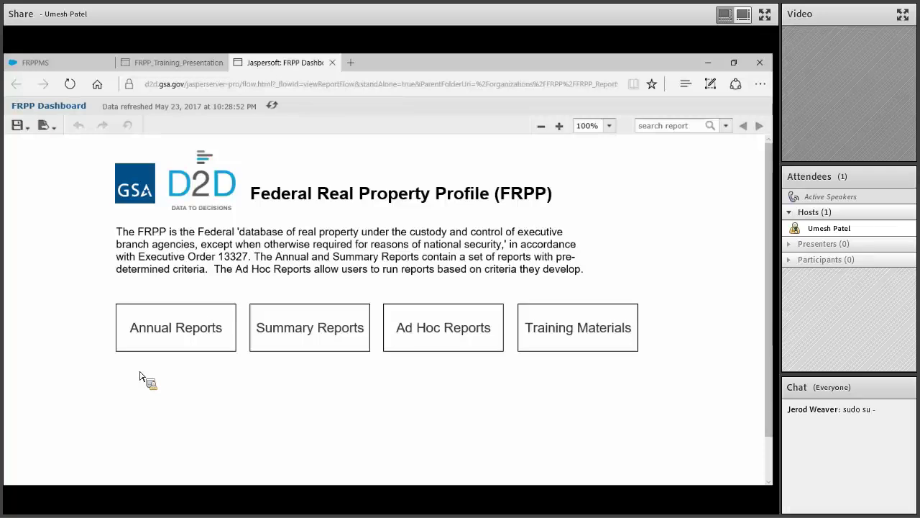
Step: Run the Annual Reports dashboard with Report Year 2016
{"action": "left_click", "coordinate": [190, 336]}
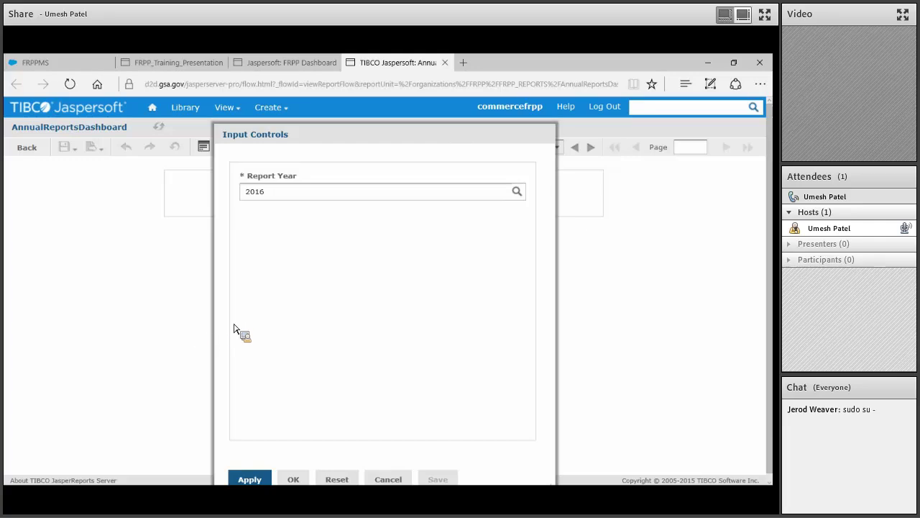
{"action": "left_click", "coordinate": [401, 193]}
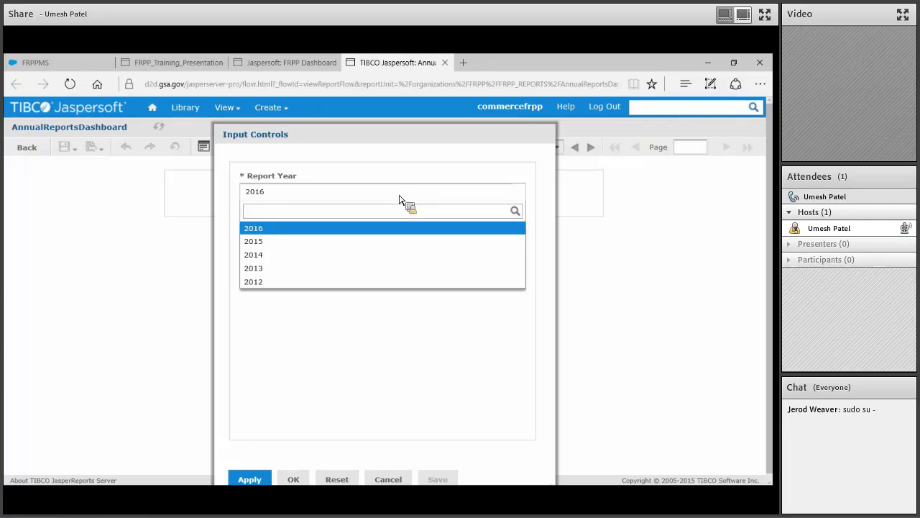
{"action": "key", "text": "Down"}
{"action": "key", "text": "Down"}
{"action": "key", "text": "Down"}
{"action": "key", "text": "Down"}
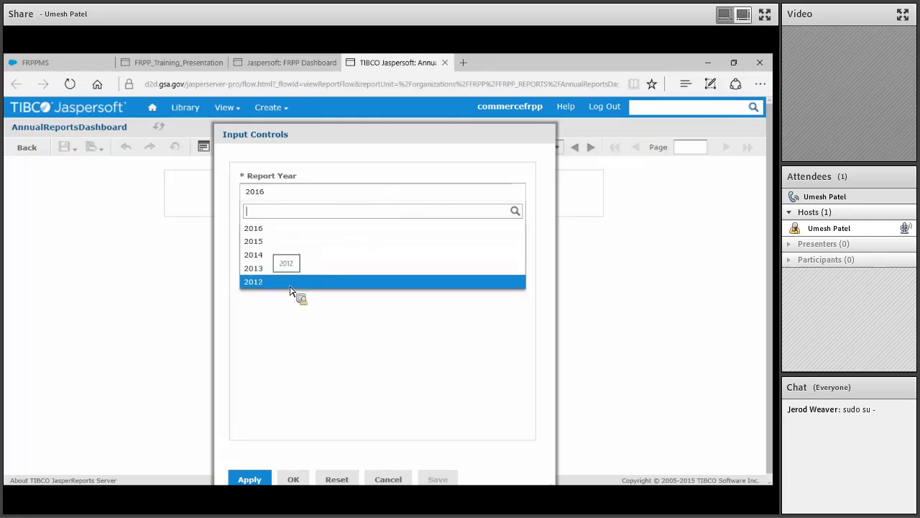
{"action": "key", "text": "Up"}
{"action": "key", "text": "Up"}
{"action": "key", "text": "Up"}
{"action": "key", "text": "Up"}
{"action": "left_click", "coordinate": [279, 234]}
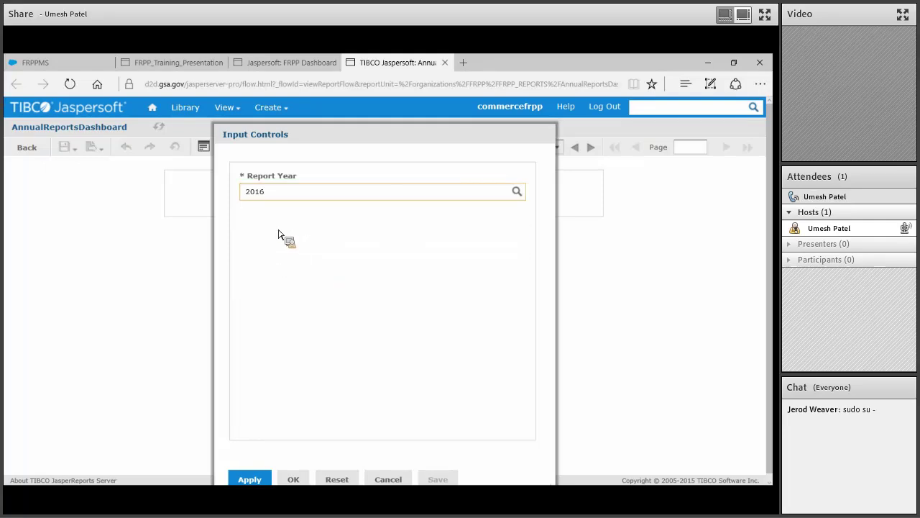
{"action": "left_click", "coordinate": [294, 480]}
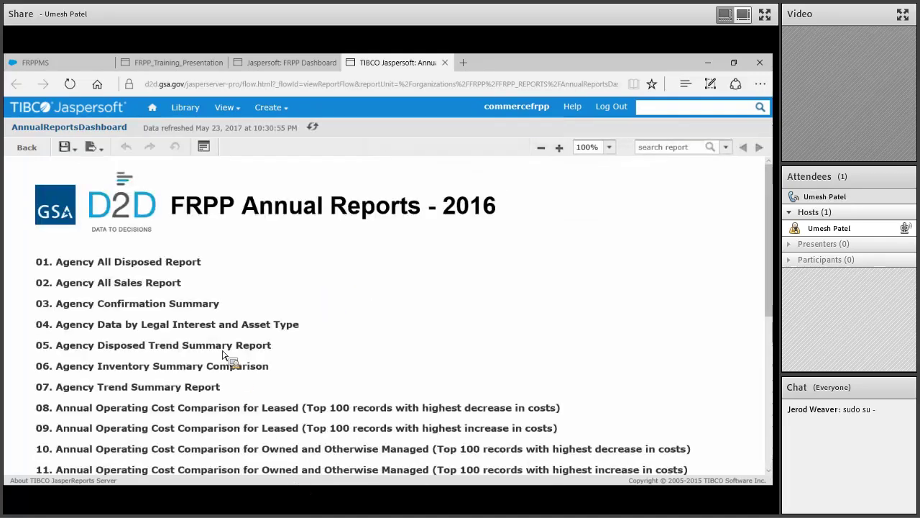
{"action": "scroll", "coordinate": [222, 354], "scroll_direction": "down", "scroll_amount": 3}
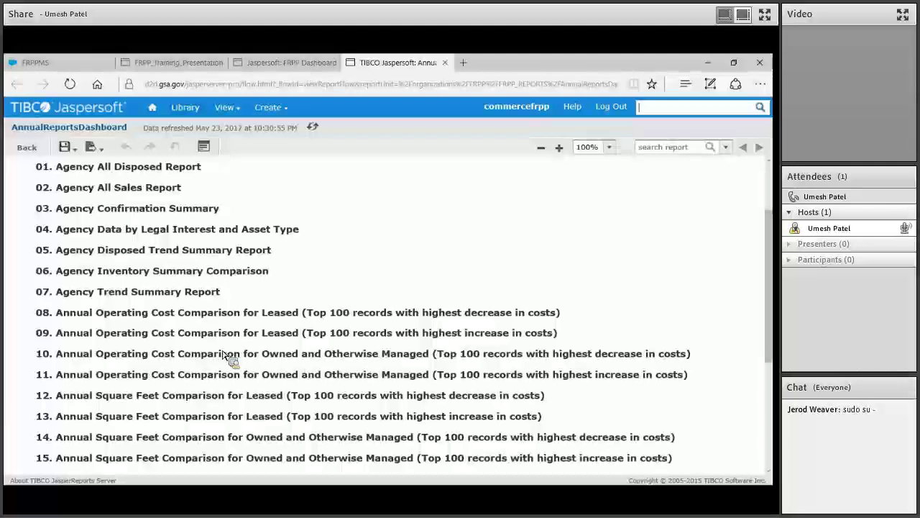
{"action": "scroll", "coordinate": [223, 354], "scroll_direction": "up", "scroll_amount": 3}
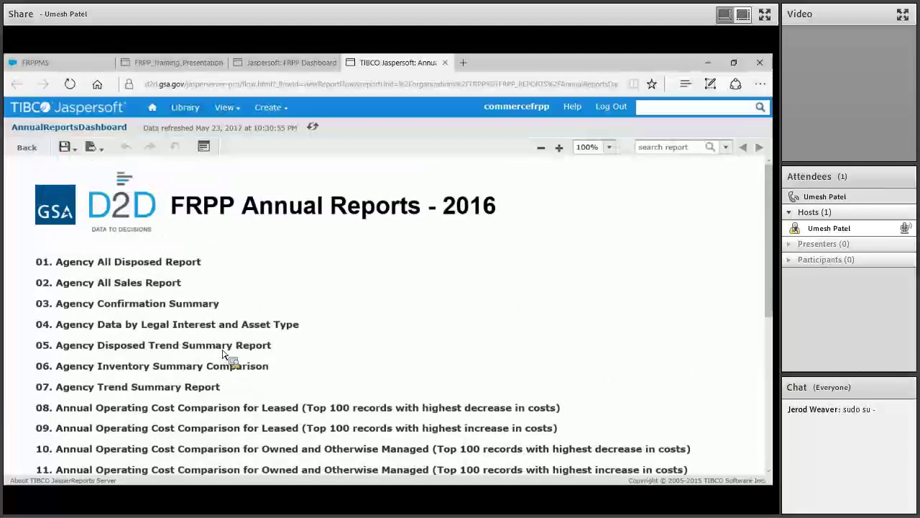
{"action": "scroll", "coordinate": [225, 302], "scroll_direction": "down", "scroll_amount": 10}
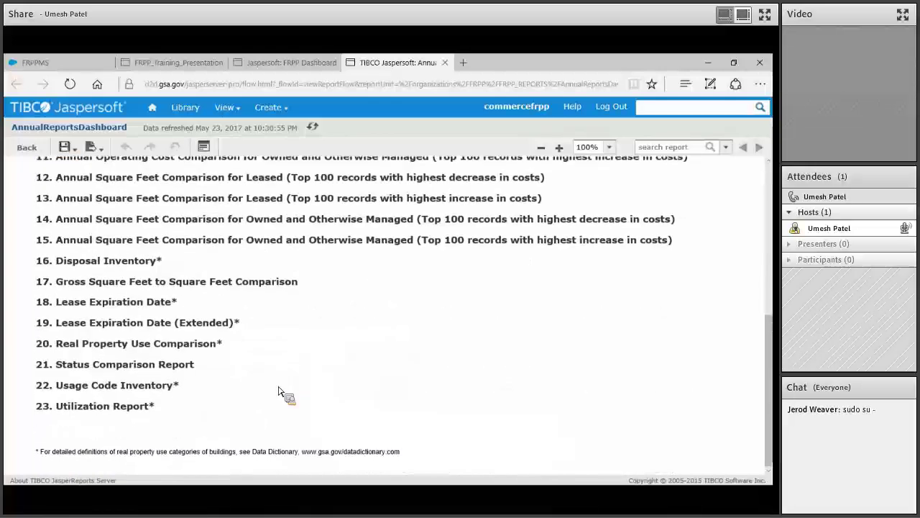
{"action": "scroll", "coordinate": [281, 393], "scroll_direction": "up", "scroll_amount": 10}
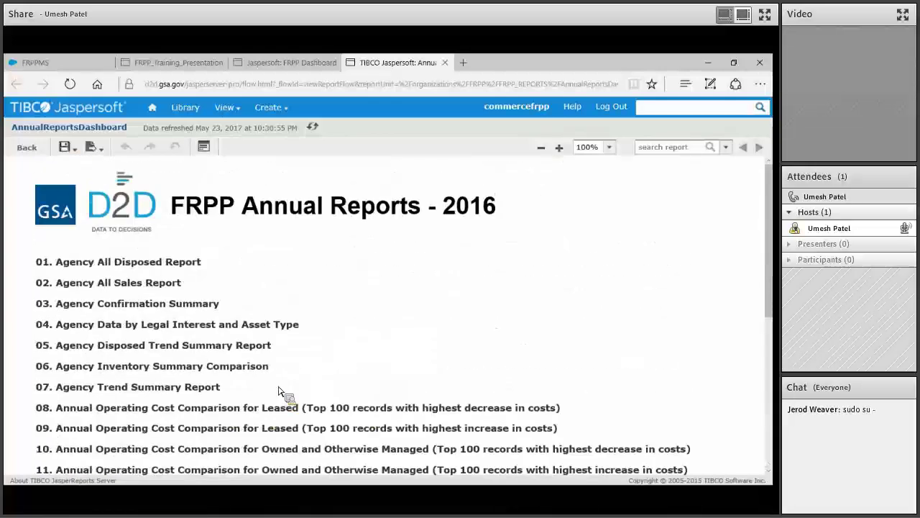
Step: Rerun the FRPP Annual Reports dashboard with Report Year 2012 and glance at the list
{"action": "left_click", "coordinate": [203, 147]}
{"action": "left_click", "coordinate": [263, 193]}
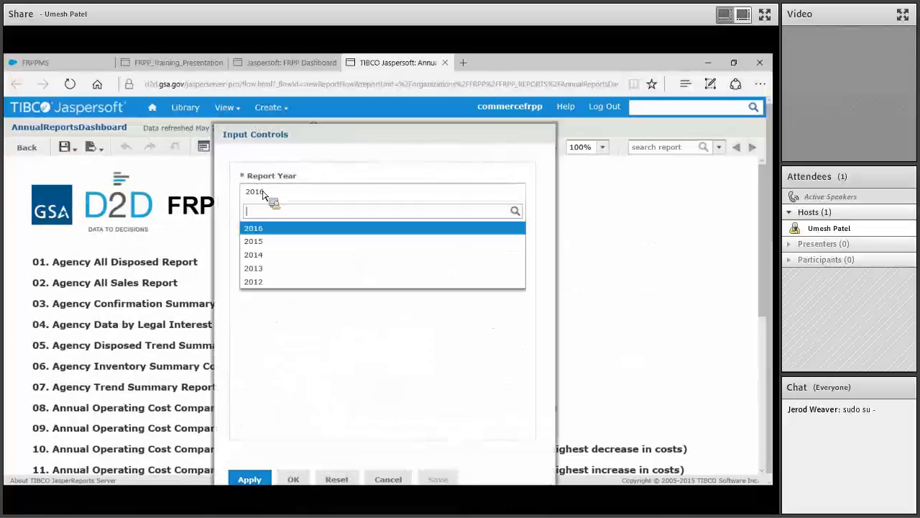
{"action": "left_click", "coordinate": [272, 281]}
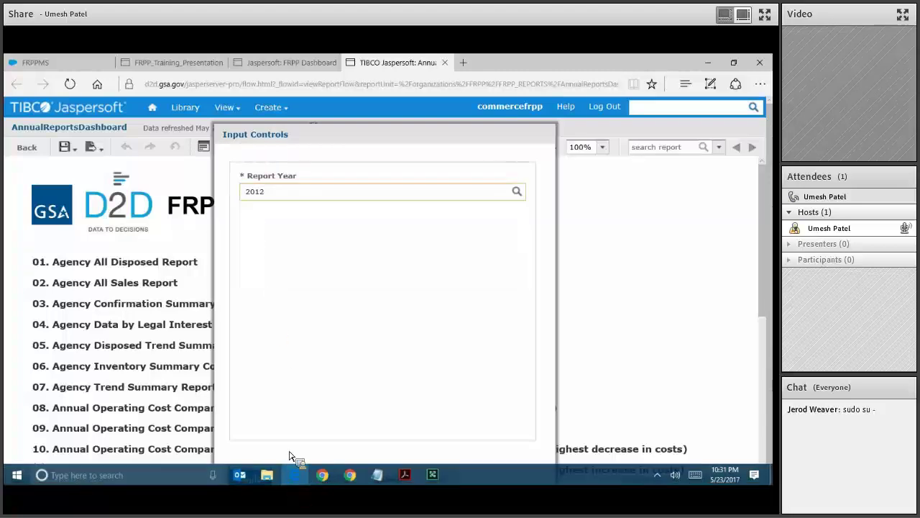
{"action": "left_click", "coordinate": [290, 476]}
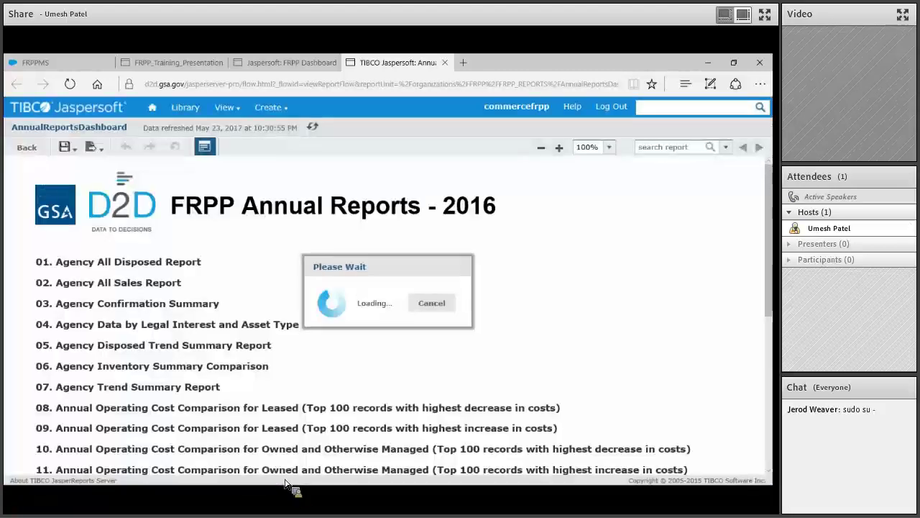
{"action": "scroll", "coordinate": [240, 376], "scroll_direction": "down", "scroll_amount": 4}
{"action": "scroll", "coordinate": [240, 376], "scroll_direction": "up", "scroll_amount": 4}
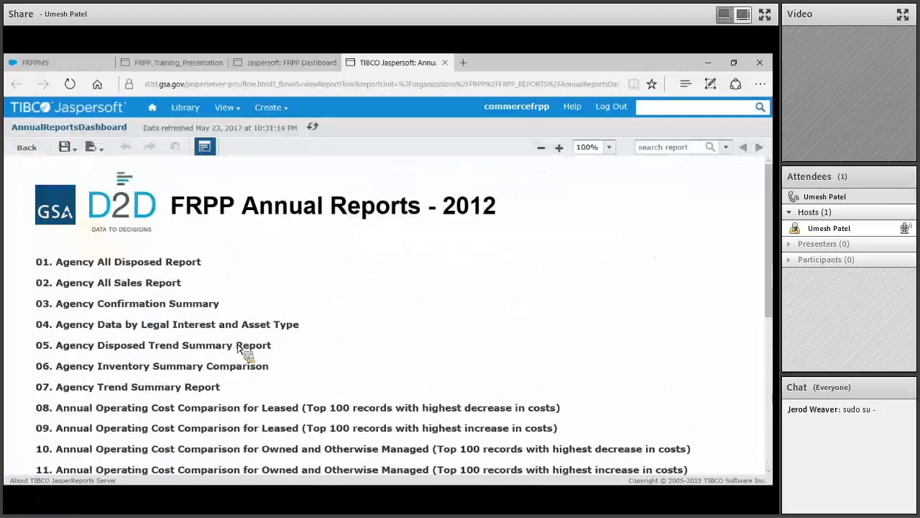
Step: Switch Report Year back to 2016, rerun, and scroll through the 23 annual reports
{"action": "left_click", "coordinate": [204, 146]}
{"action": "left_click", "coordinate": [253, 193]}
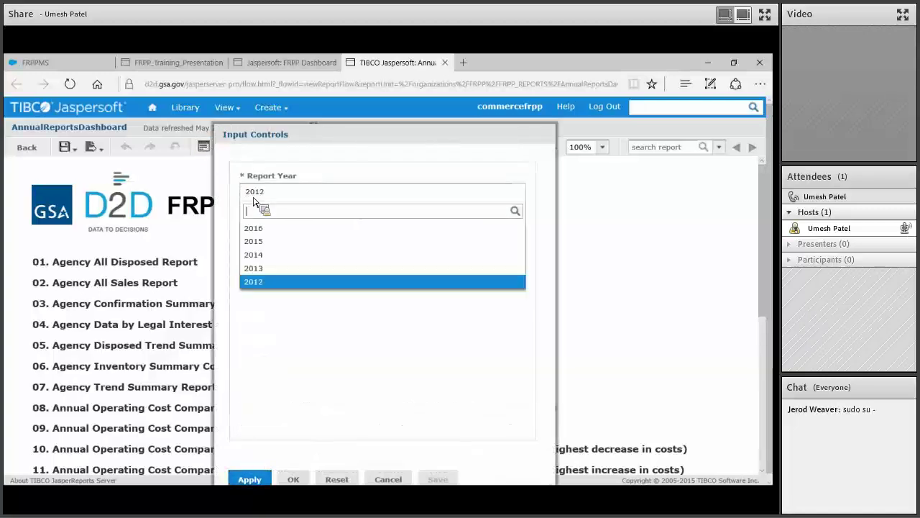
{"action": "left_click", "coordinate": [256, 229]}
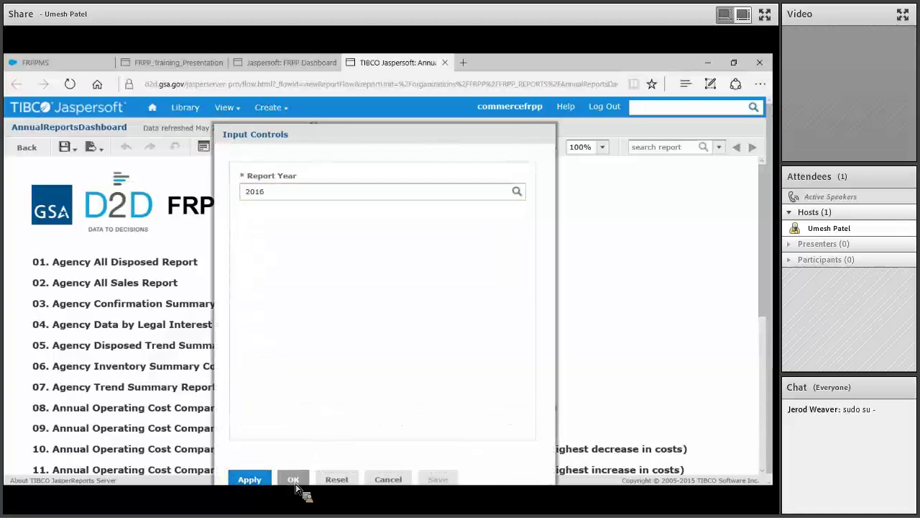
{"action": "left_click", "coordinate": [293, 479]}
{"action": "scroll", "coordinate": [189, 291], "scroll_direction": "down", "scroll_amount": 2}
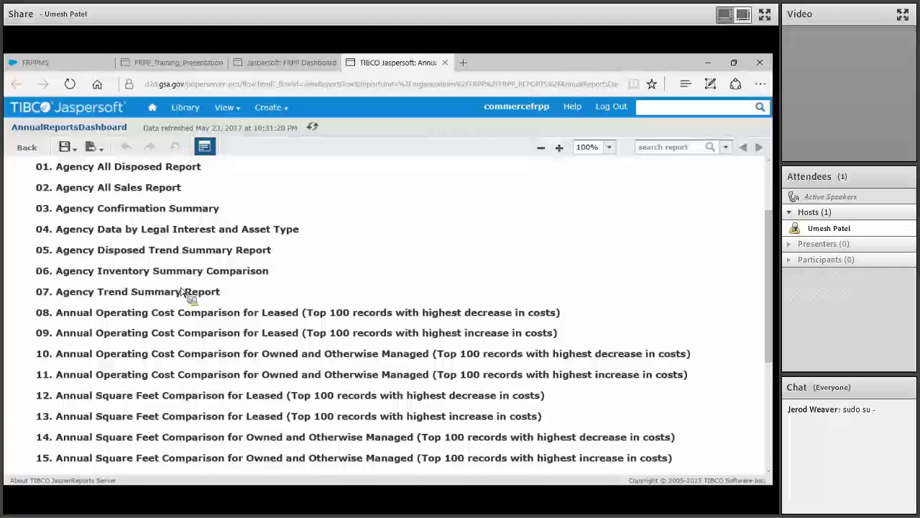
{"action": "scroll", "coordinate": [182, 291], "scroll_direction": "down", "scroll_amount": 3}
{"action": "scroll", "coordinate": [181, 291], "scroll_direction": "down", "scroll_amount": 2}
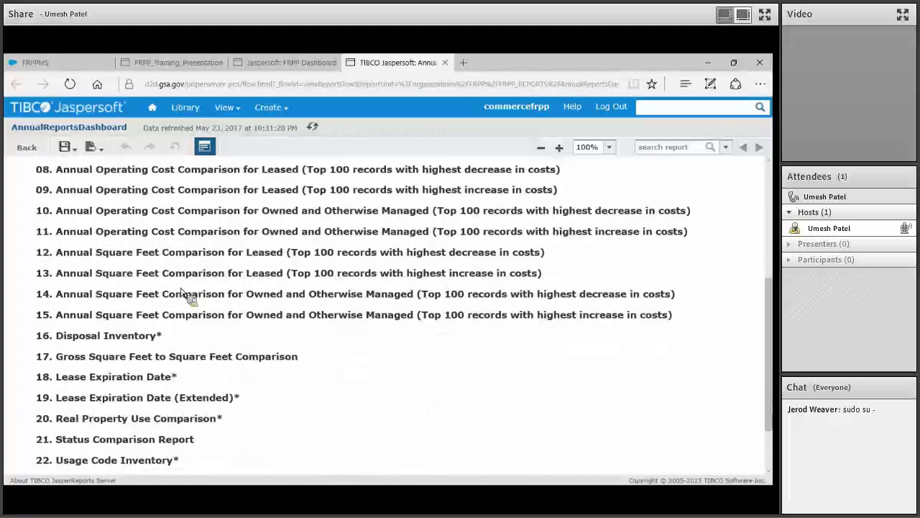
{"action": "scroll", "coordinate": [175, 334], "scroll_direction": "down", "scroll_amount": 2}
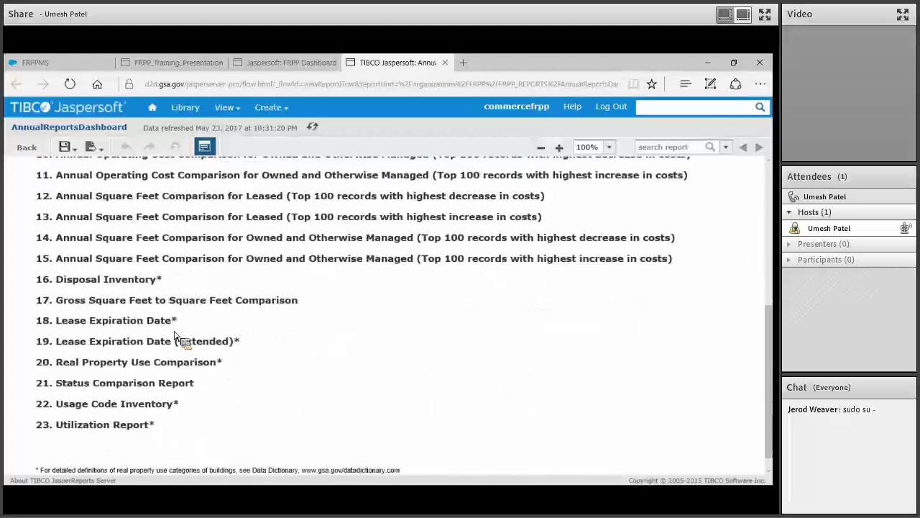
{"action": "scroll", "coordinate": [176, 338], "scroll_direction": "down", "scroll_amount": 1}
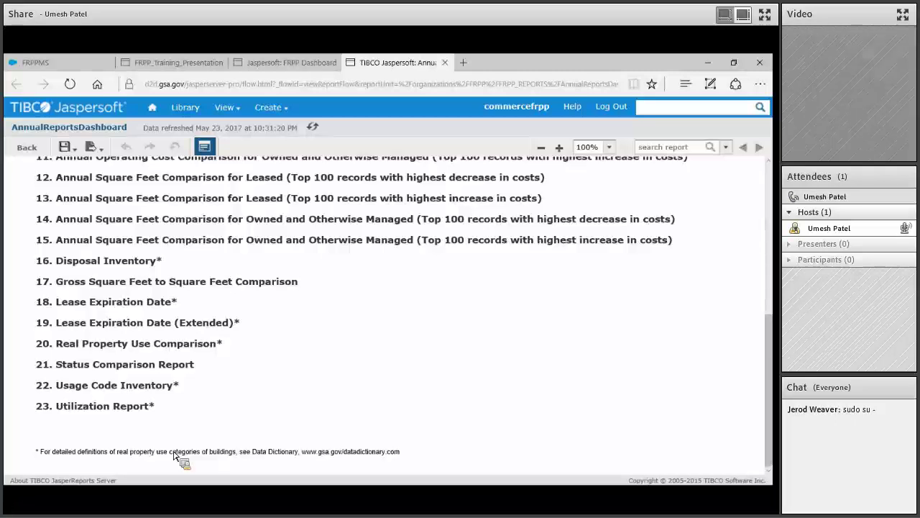
{"action": "scroll", "coordinate": [174, 455], "scroll_direction": "up", "scroll_amount": 3}
{"action": "scroll", "coordinate": [174, 454], "scroll_direction": "up", "scroll_amount": 2}
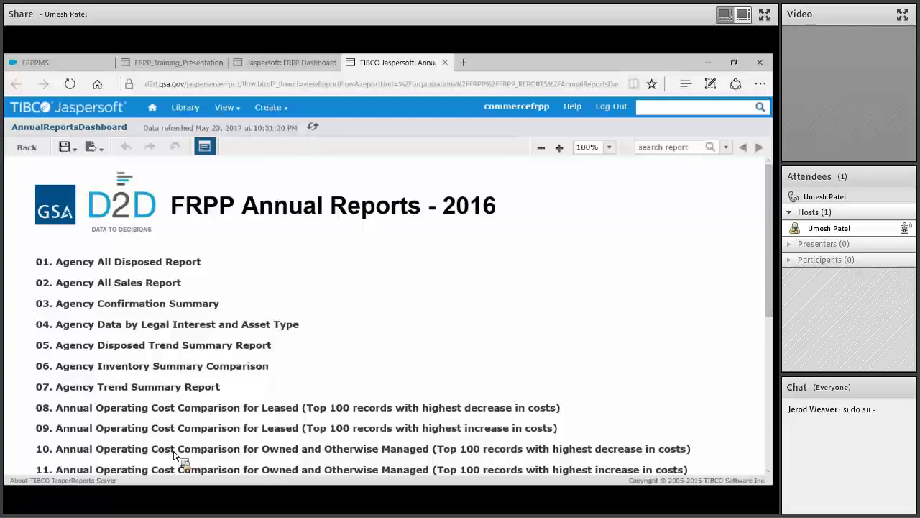
{"action": "scroll", "coordinate": [174, 455], "scroll_direction": "down", "scroll_amount": 1}
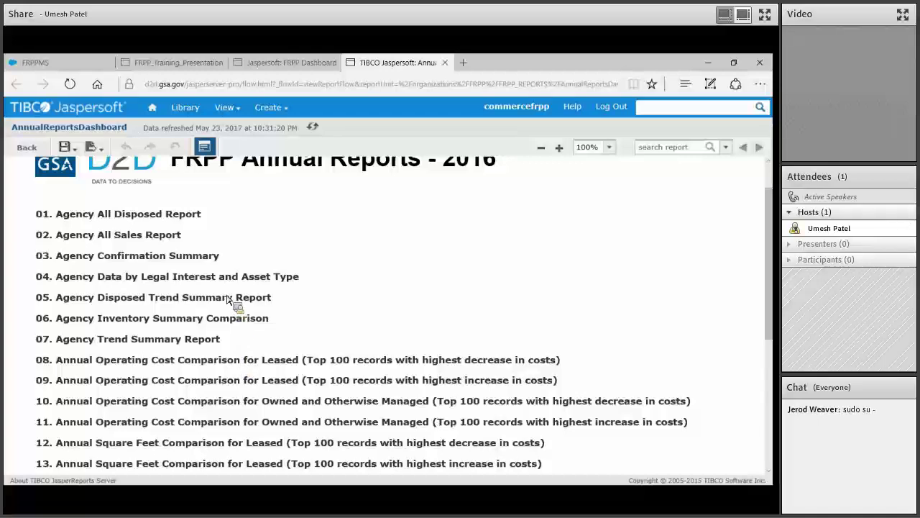
Step: Open 05. Agency Disposed Trend Summary Report, then return to the FRPP training presentation
{"action": "left_click", "coordinate": [227, 298]}
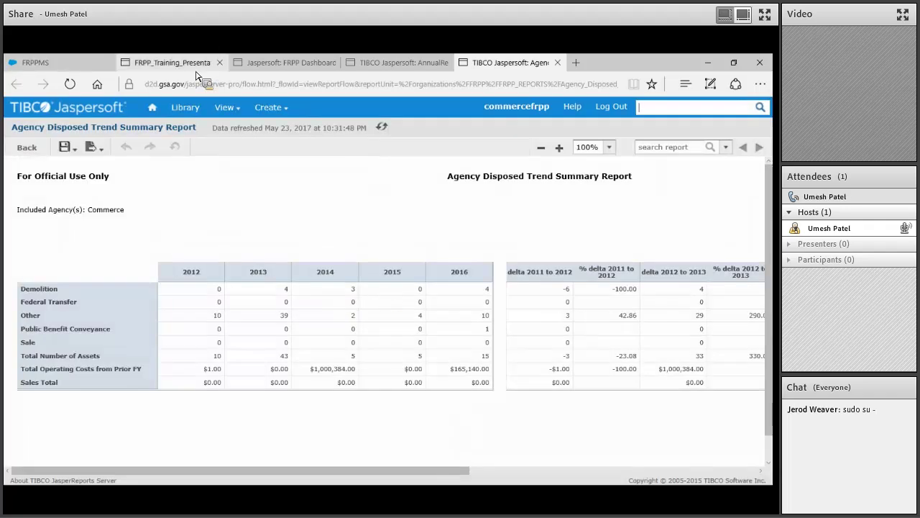
{"action": "left_click", "coordinate": [165, 62]}
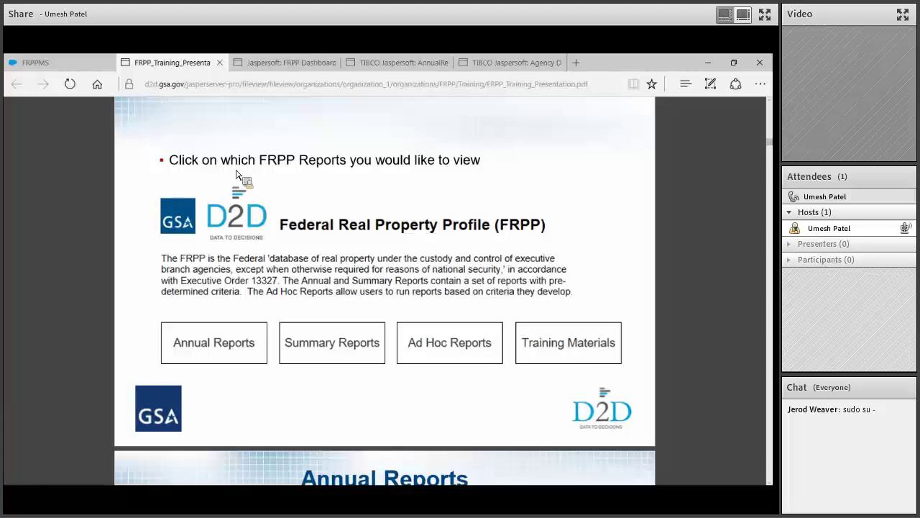
Step: Read the Annual Reports Overview slide, then go back to the Agency Disposed Trend Summary Report
{"action": "scroll", "coordinate": [348, 344], "scroll_direction": "down", "scroll_amount": 5}
{"action": "scroll", "coordinate": [345, 342], "scroll_direction": "down", "scroll_amount": 1}
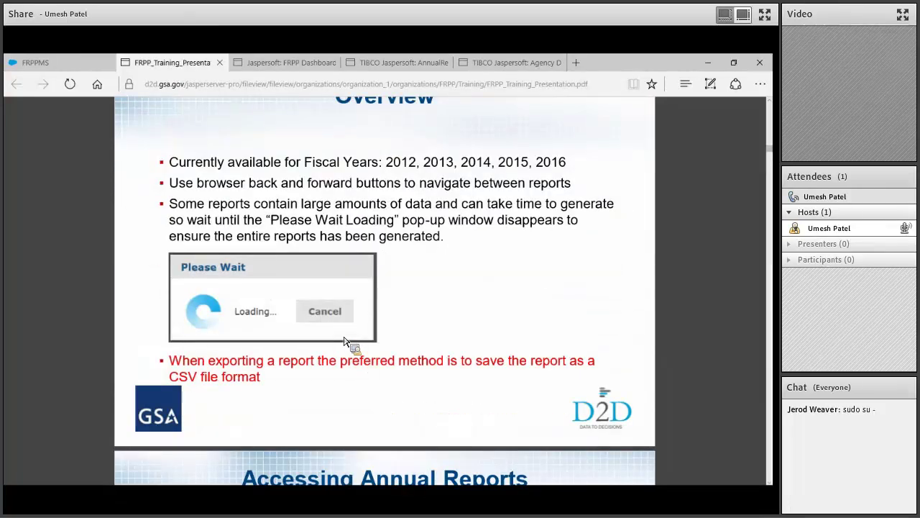
{"action": "scroll", "coordinate": [344, 341], "scroll_direction": "up", "scroll_amount": 1}
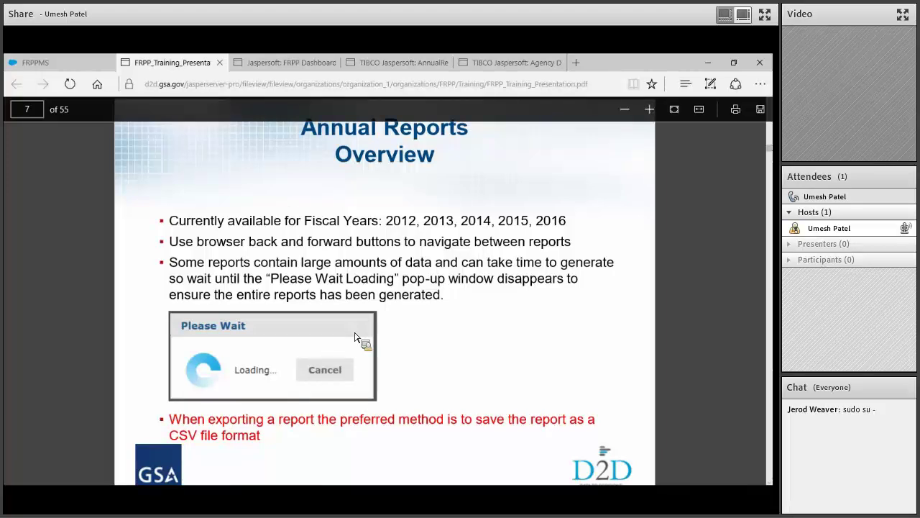
{"action": "left_click", "coordinate": [480, 62]}
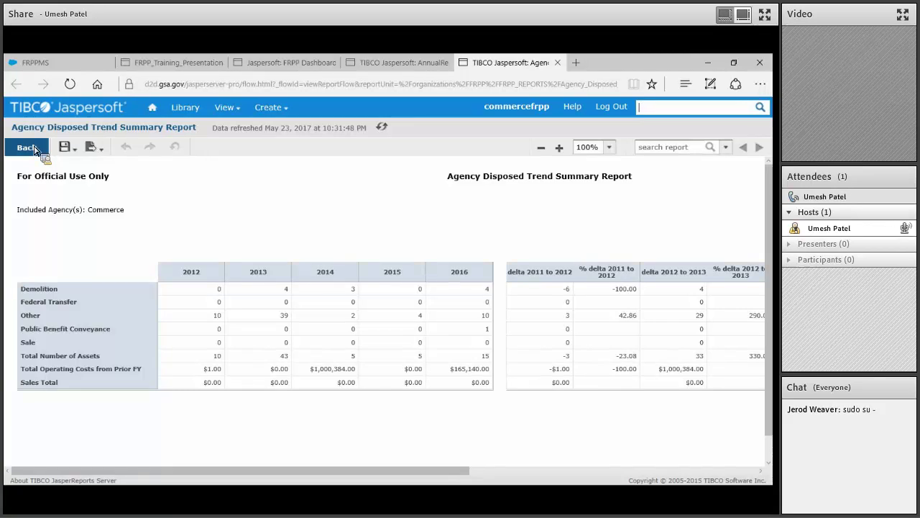
{"action": "left_click", "coordinate": [29, 148]}
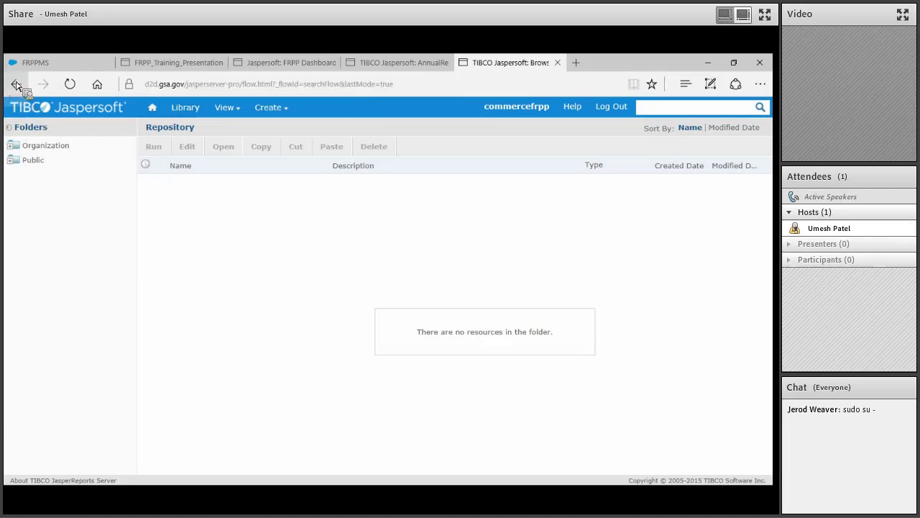
{"action": "left_click", "coordinate": [16, 85]}
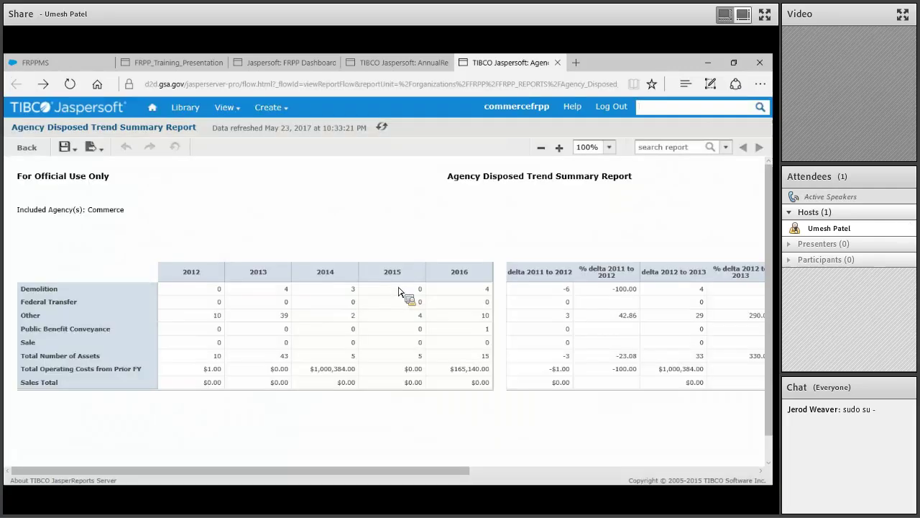
{"action": "mouse_move", "coordinate": [72, 149]}
{"action": "left_click", "coordinate": [100, 149]}
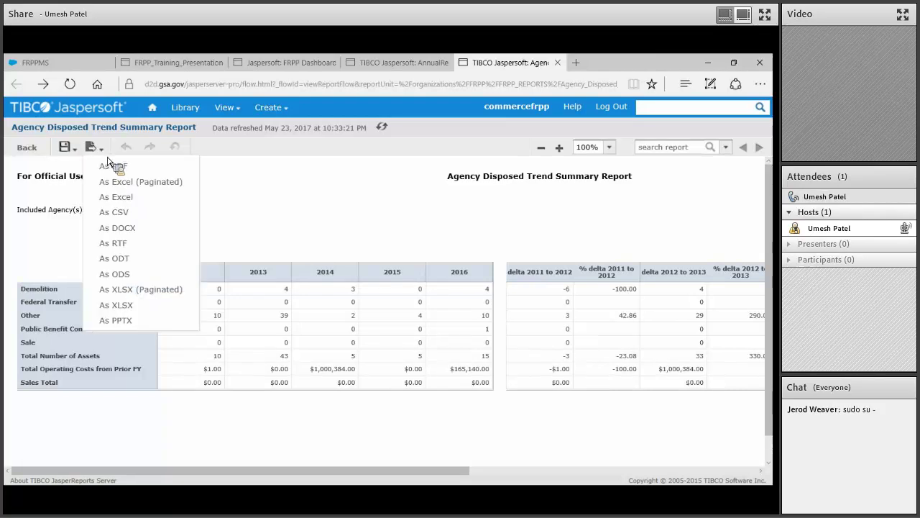
{"action": "left_click", "coordinate": [112, 165]}
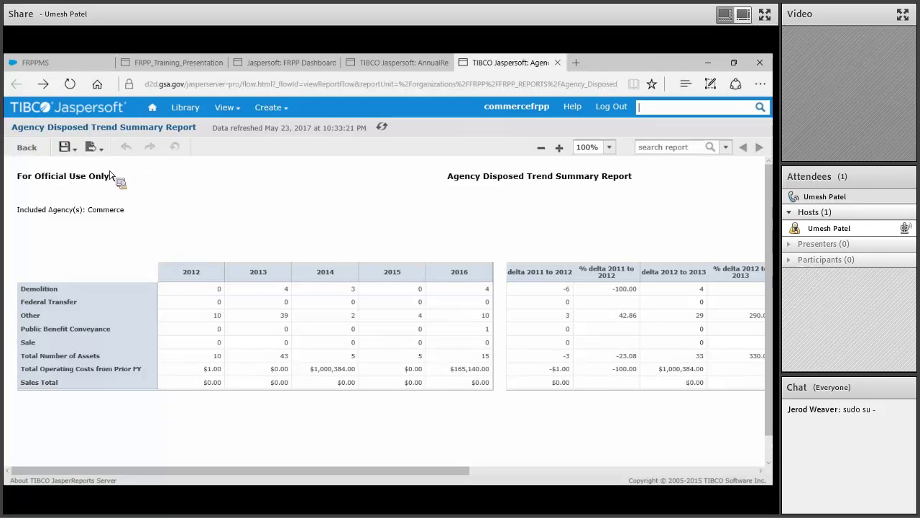
{"action": "left_click", "coordinate": [95, 147]}
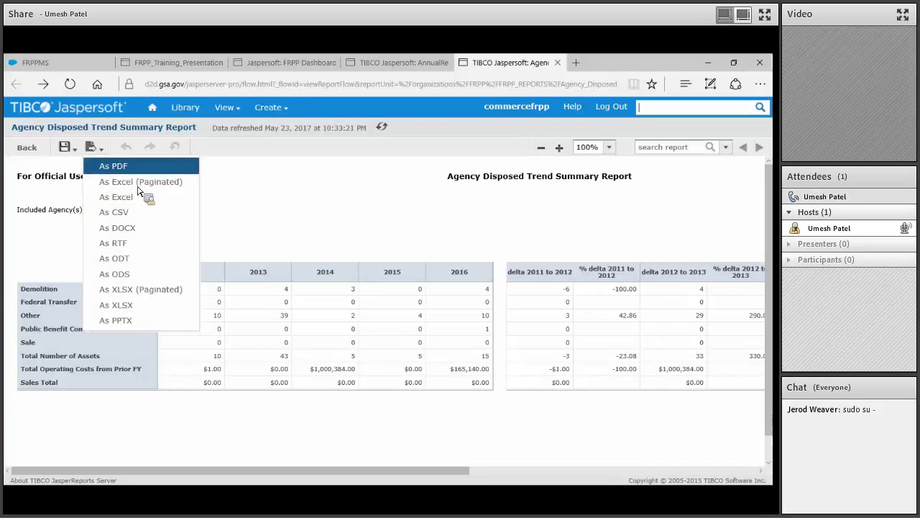
{"action": "mouse_move", "coordinate": [457, 491]}
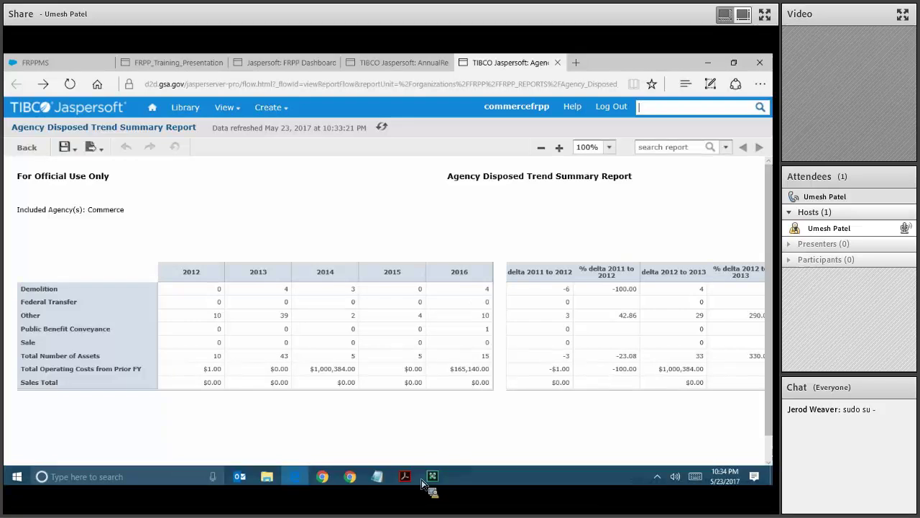
{"action": "left_click_drag", "start_coordinate": [413, 473], "coordinate": [137, 178]}
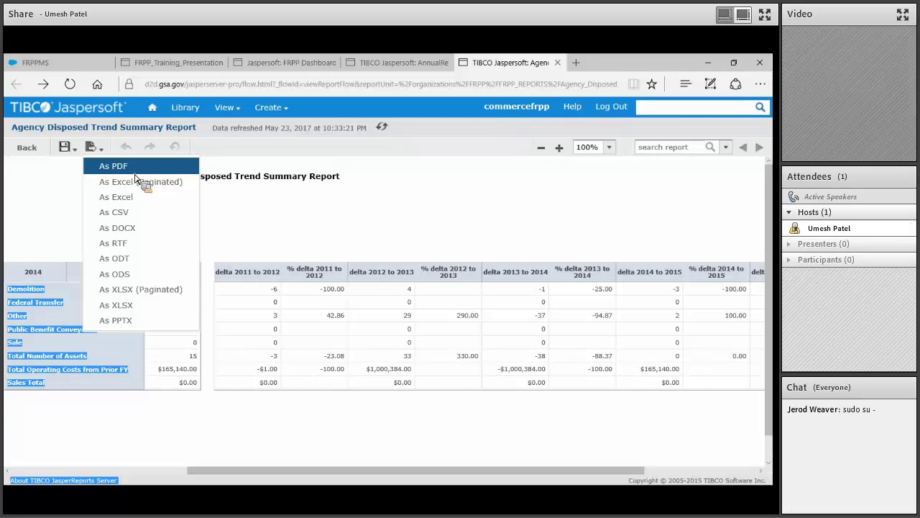
{"action": "left_click_drag", "start_coordinate": [136, 178], "coordinate": [136, 178]}
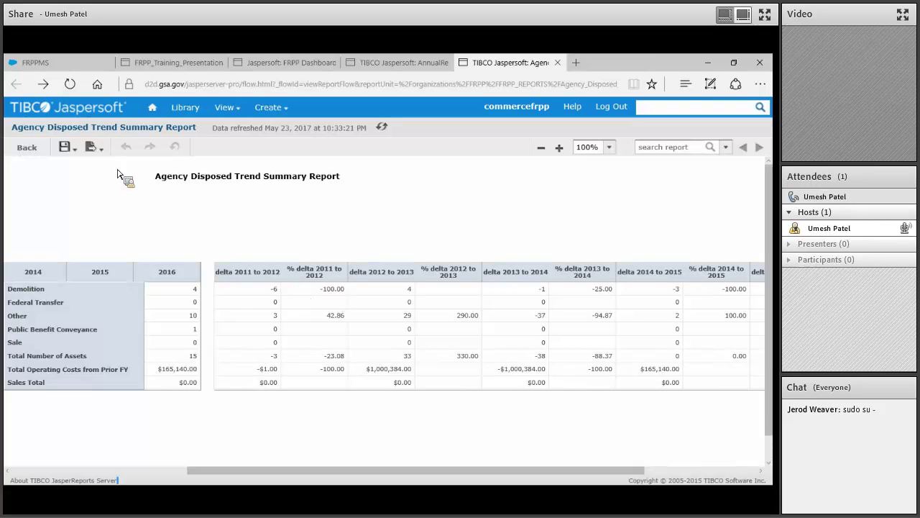
{"action": "left_click", "coordinate": [105, 148]}
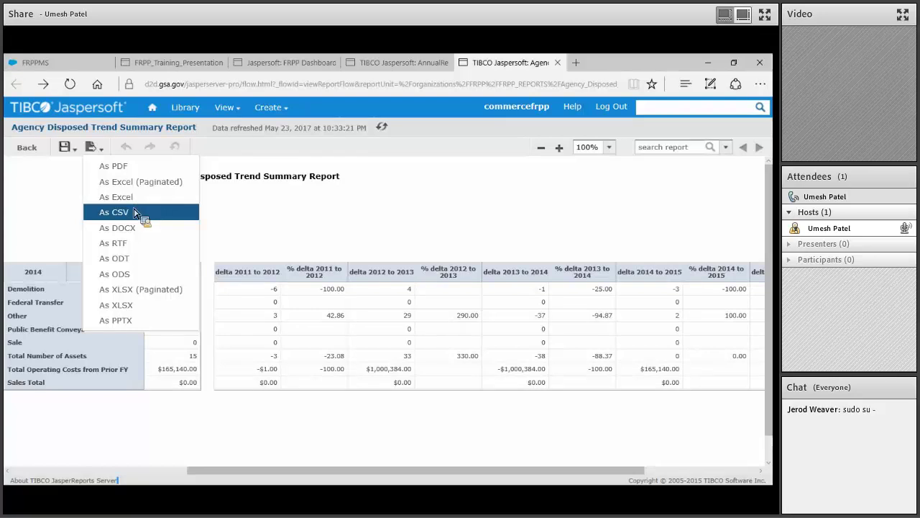
{"action": "left_click", "coordinate": [135, 212]}
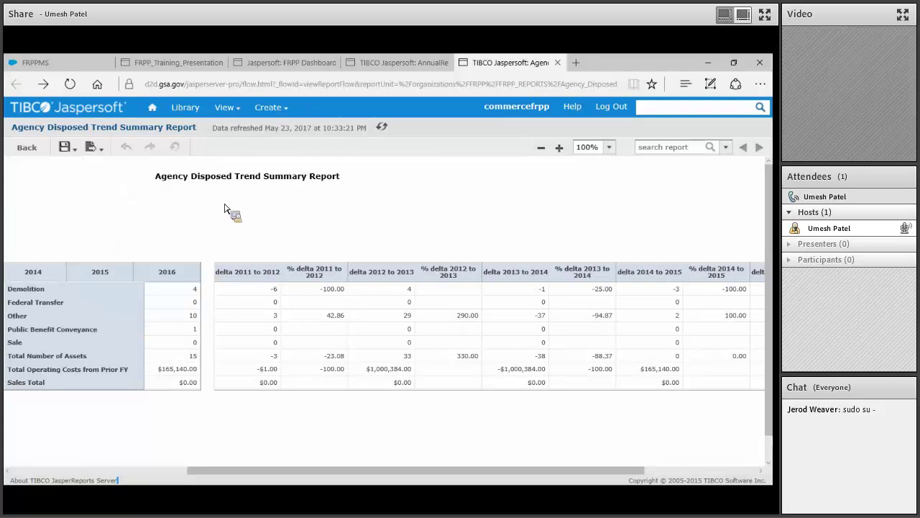
{"action": "left_click", "coordinate": [101, 148]}
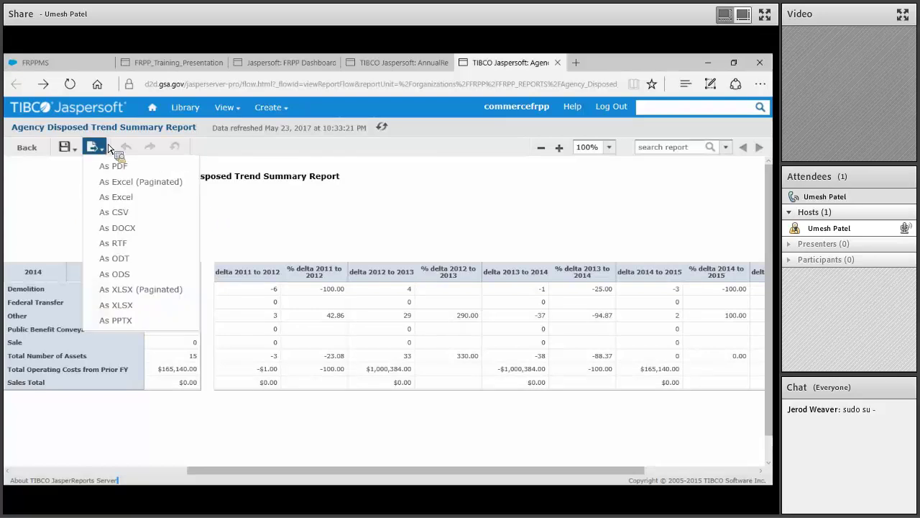
{"action": "left_click", "coordinate": [100, 148]}
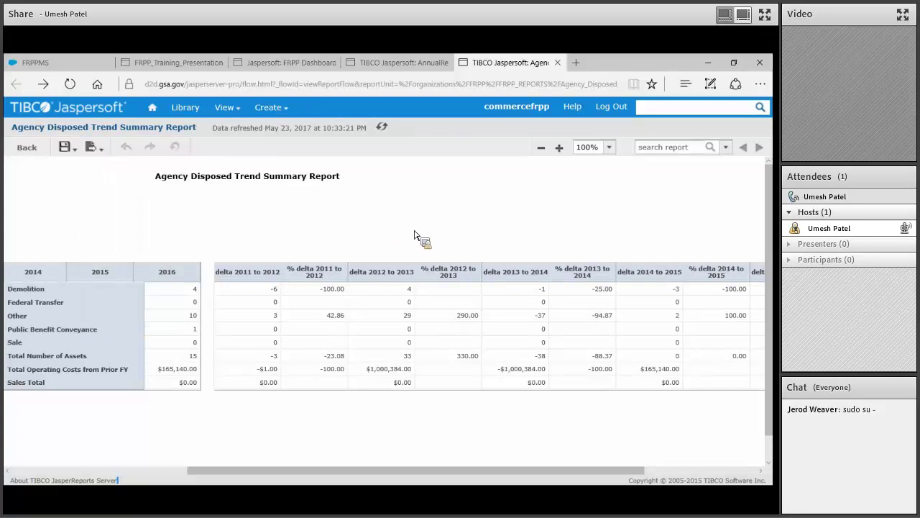
{"action": "left_click_drag", "start_coordinate": [439, 471], "coordinate": [438, 471]}
{"action": "left_click", "coordinate": [541, 146]}
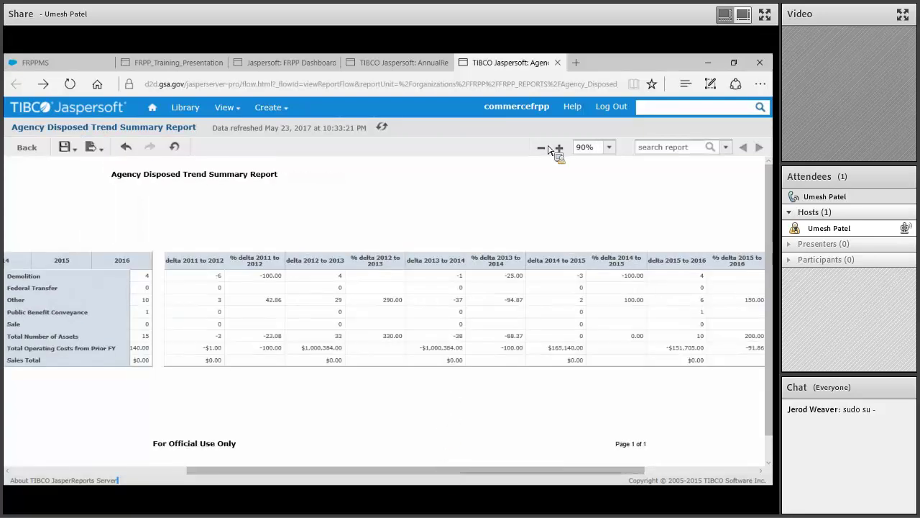
{"action": "left_click", "coordinate": [559, 147]}
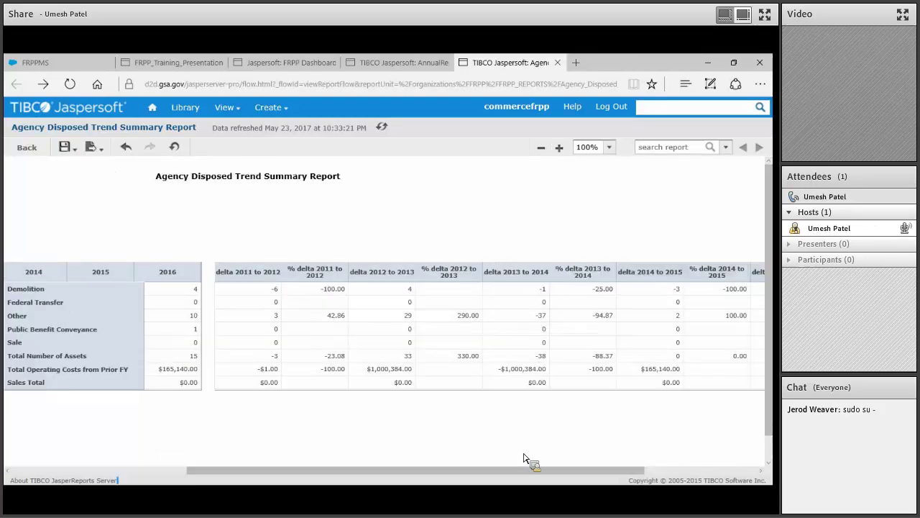
{"action": "left_click_drag", "start_coordinate": [522, 472], "coordinate": [316, 450]}
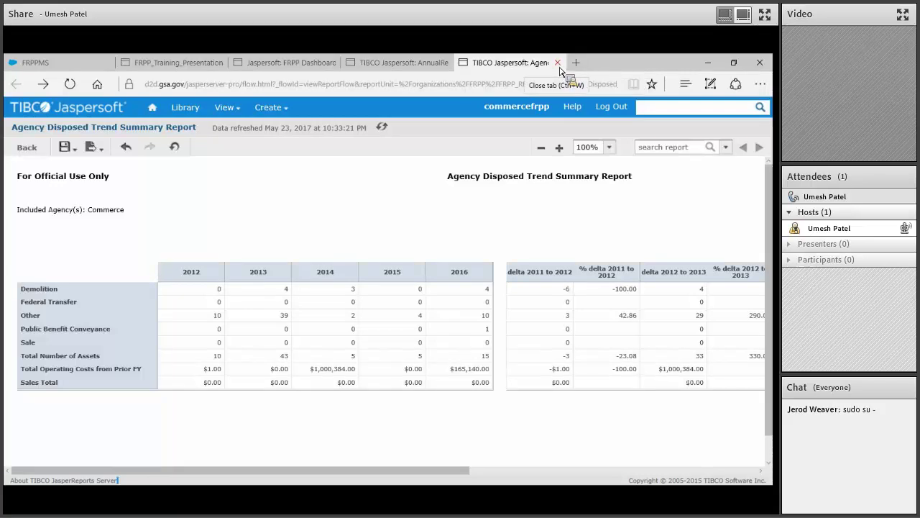
{"action": "left_click", "coordinate": [558, 65]}
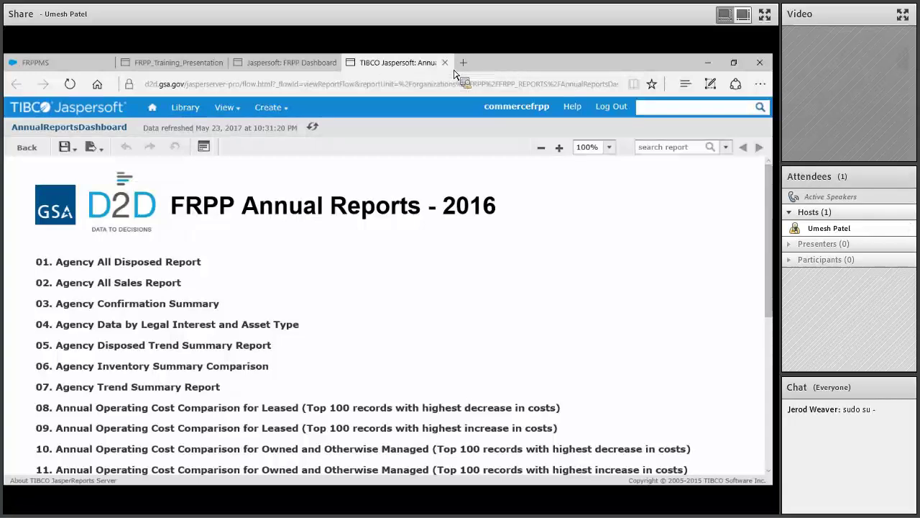
{"action": "left_click", "coordinate": [167, 62]}
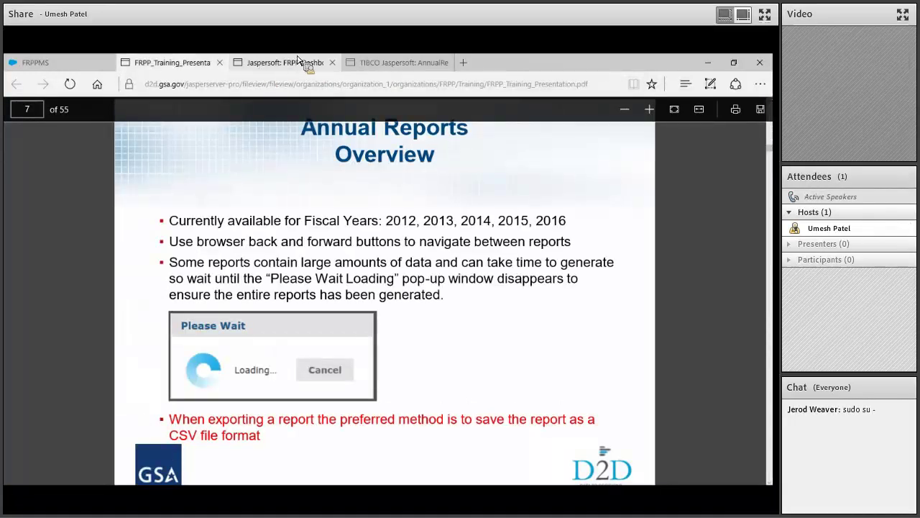
{"action": "left_click", "coordinate": [297, 62]}
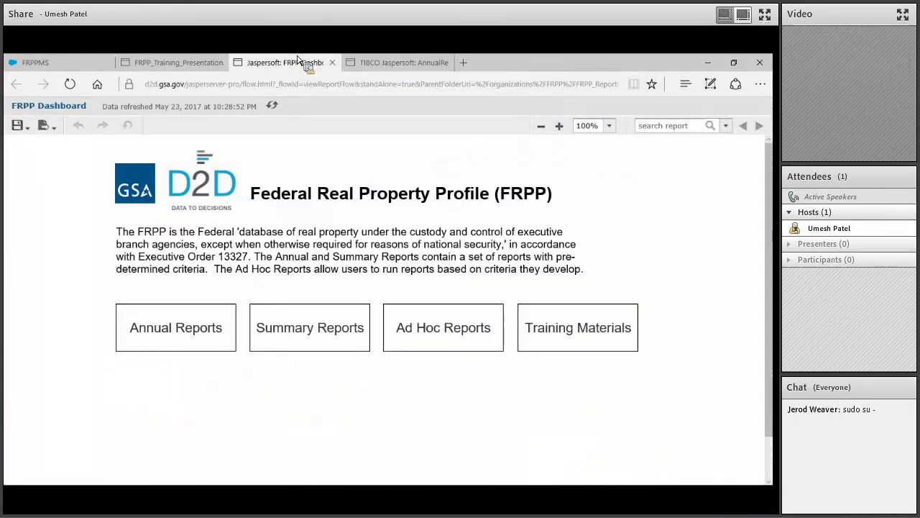
{"action": "left_click", "coordinate": [368, 63]}
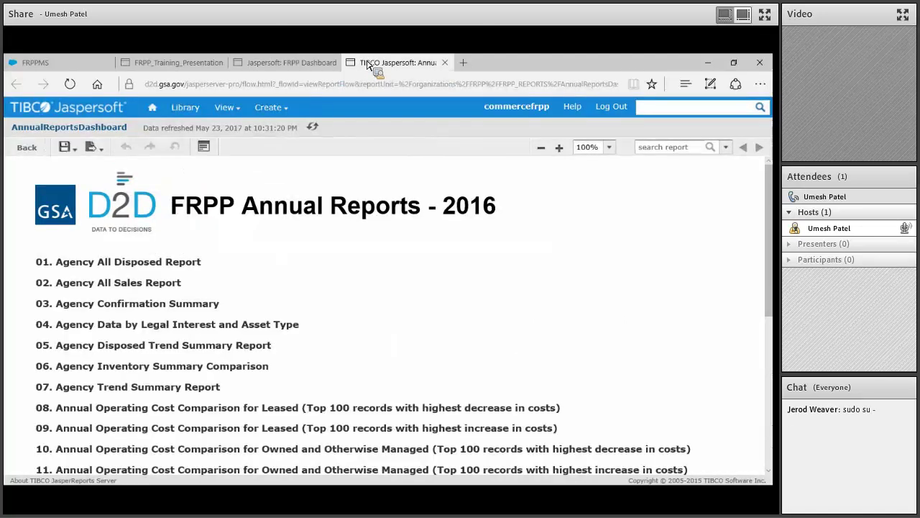
Step: Verify Report Year is 2016 in Input Controls, close them, and scroll to reports 11–23
{"action": "left_click", "coordinate": [206, 148]}
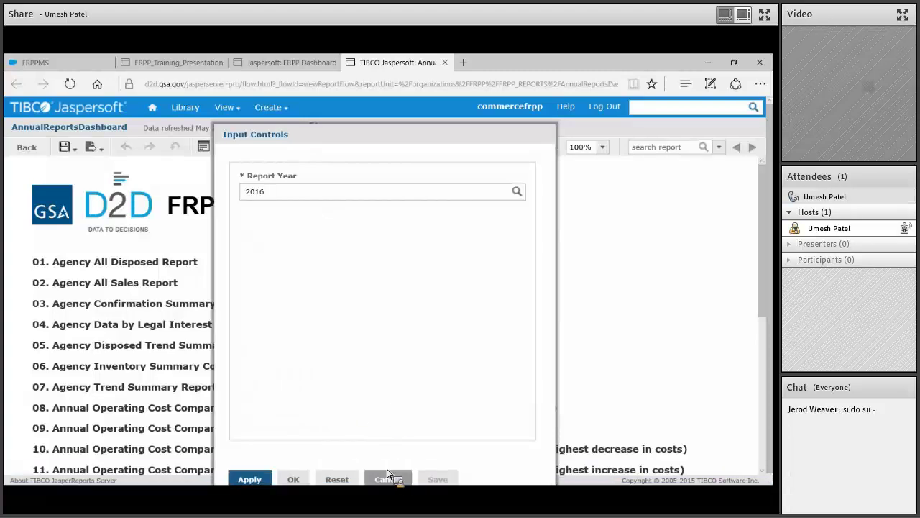
{"action": "key", "text": "Escape"}
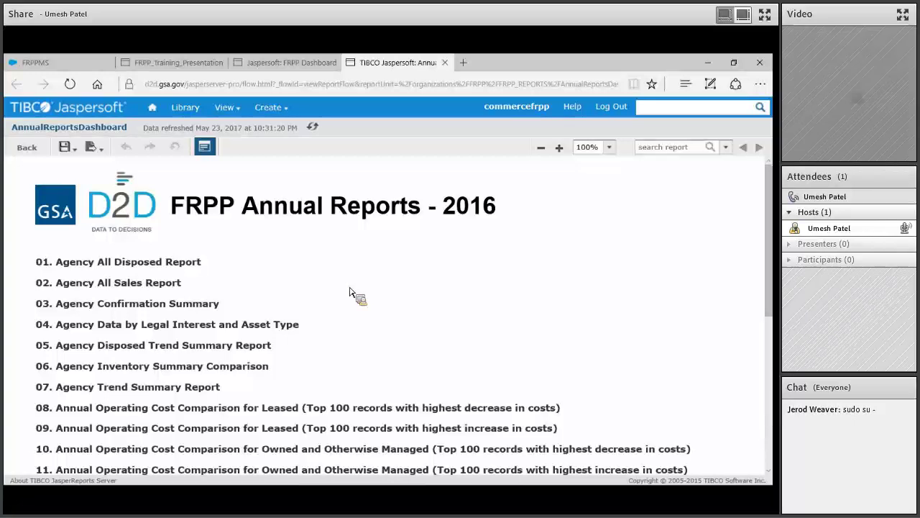
{"action": "scroll", "coordinate": [351, 292], "scroll_direction": "down", "scroll_amount": 5}
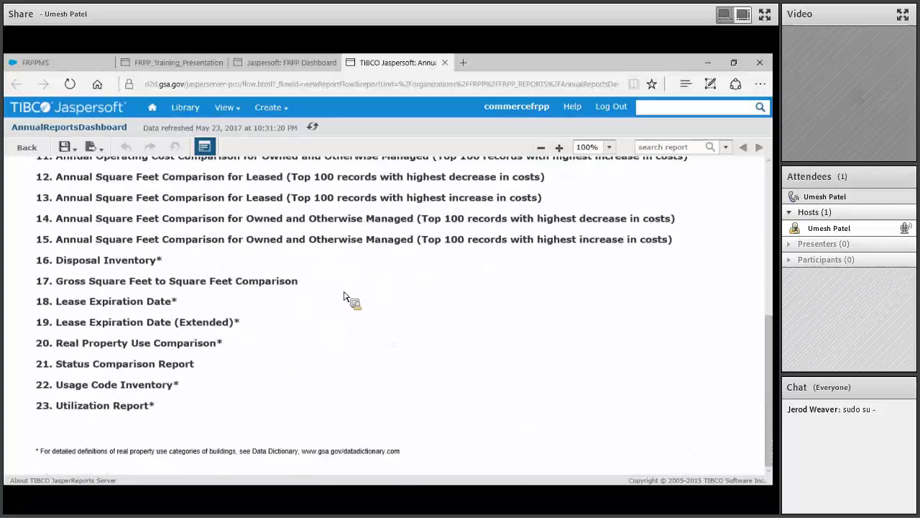
Step: Run 23. Utilization Report and review its 2016 Commerce assets, operating costs and square-footage table
{"action": "left_click", "coordinate": [124, 407]}
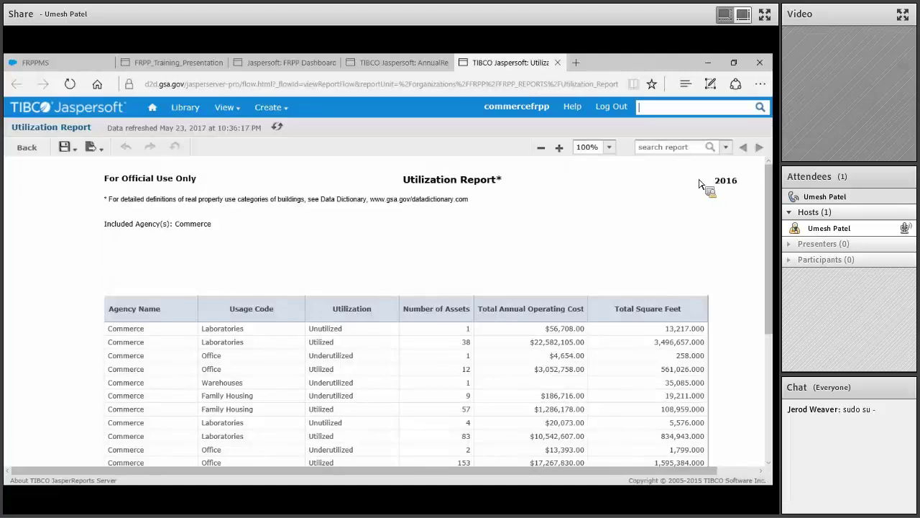
{"action": "scroll", "coordinate": [466, 258], "scroll_direction": "down", "scroll_amount": 3}
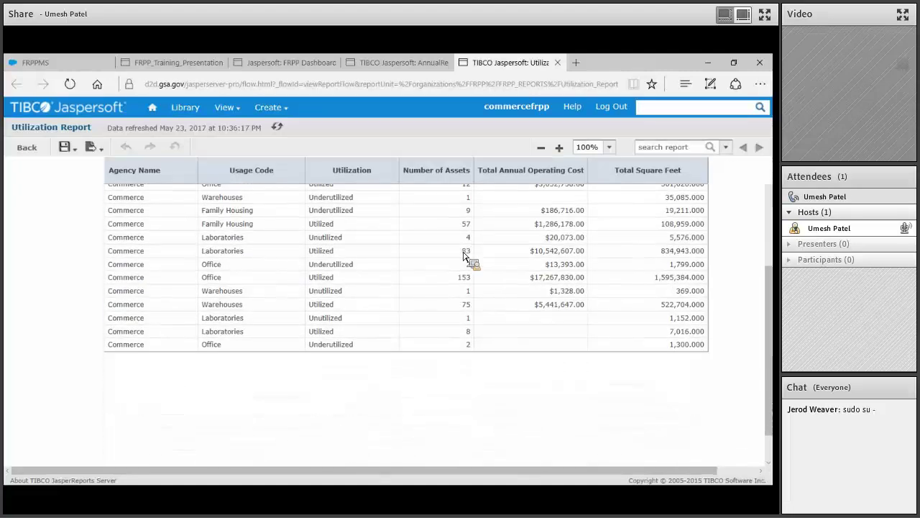
{"action": "scroll", "coordinate": [466, 258], "scroll_direction": "up", "scroll_amount": 3}
{"action": "scroll", "coordinate": [715, 425], "scroll_direction": "down", "scroll_amount": 3}
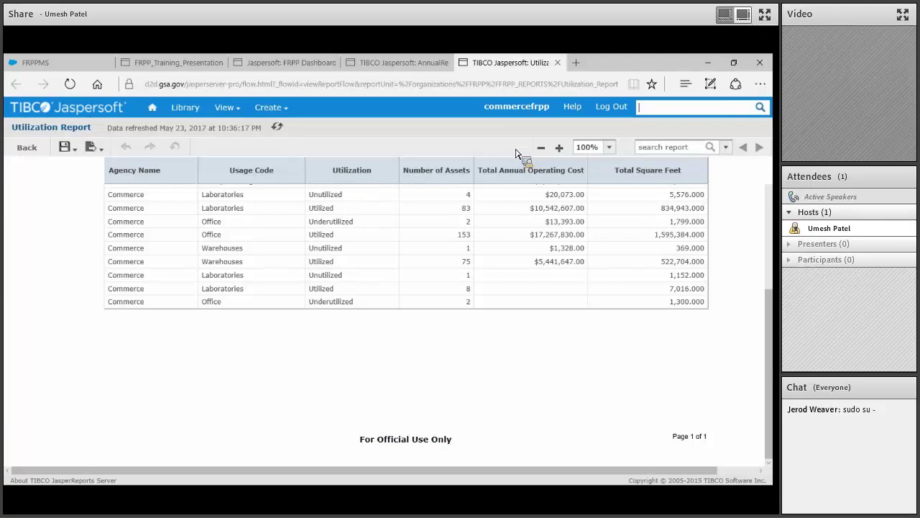
{"action": "scroll", "coordinate": [499, 423], "scroll_direction": "up", "scroll_amount": 3}
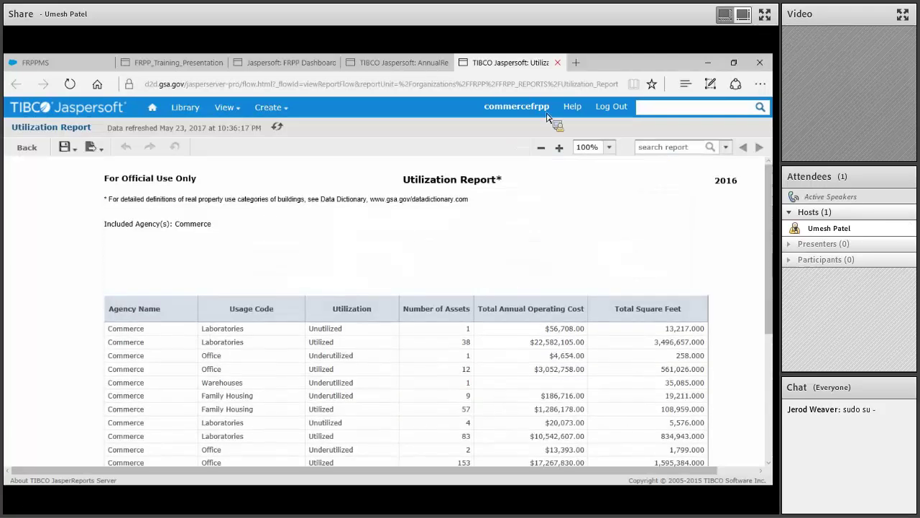
Step: Close the Utilization and Annual Reports pages, then run FRPP Summary Reports with Report Year 2016
{"action": "left_click", "coordinate": [558, 63]}
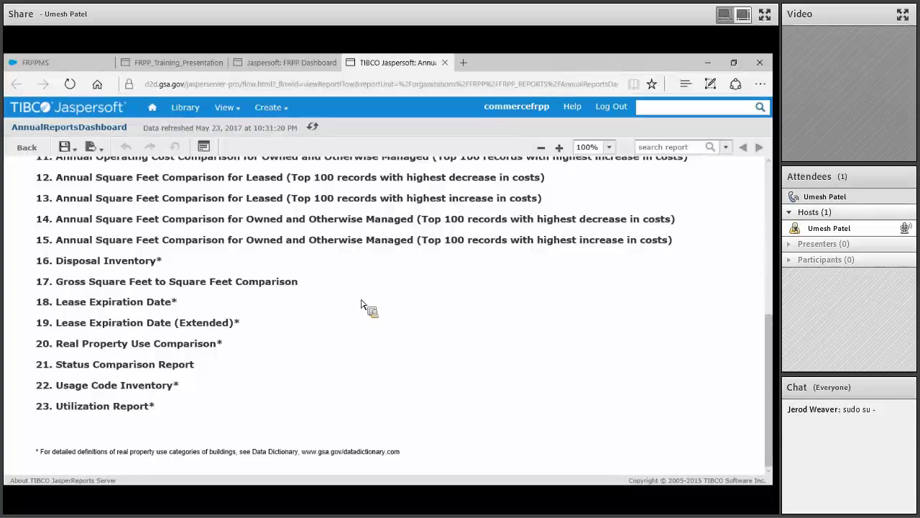
{"action": "left_click", "coordinate": [445, 62]}
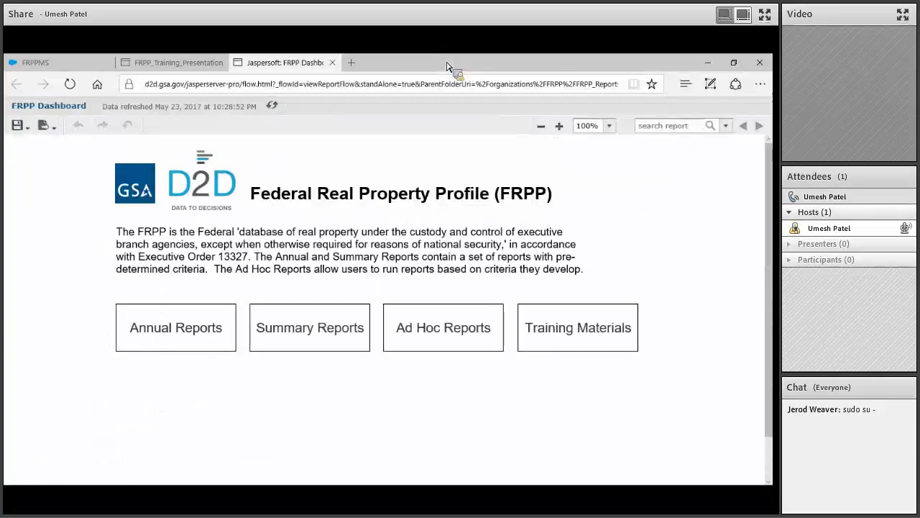
{"action": "left_click", "coordinate": [338, 329]}
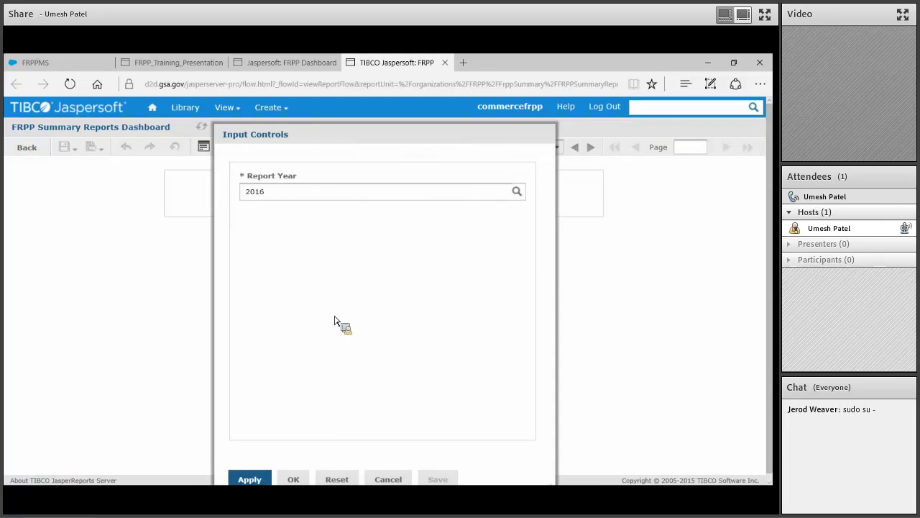
{"action": "left_click", "coordinate": [310, 198]}
{"action": "left_click", "coordinate": [310, 198]}
{"action": "mouse_move", "coordinate": [300, 491]}
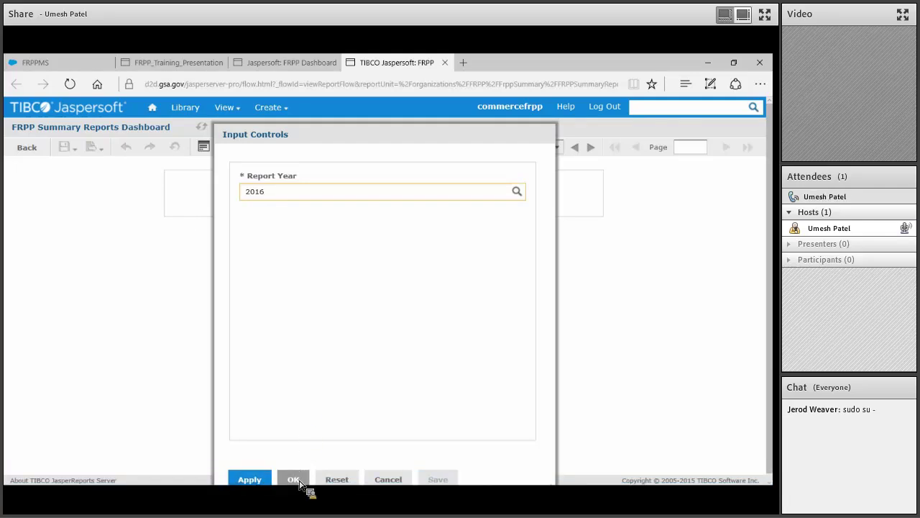
{"action": "left_click", "coordinate": [301, 481]}
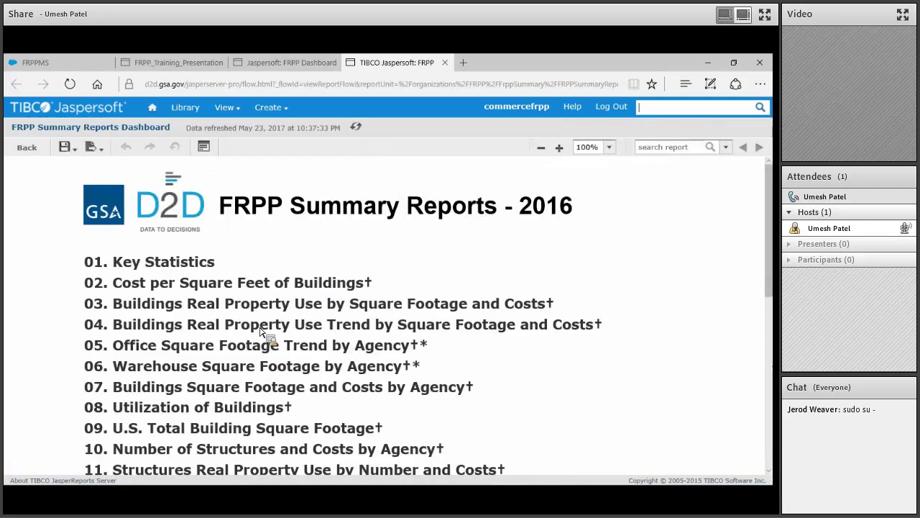
{"action": "scroll", "coordinate": [260, 329], "scroll_direction": "down", "scroll_amount": 3}
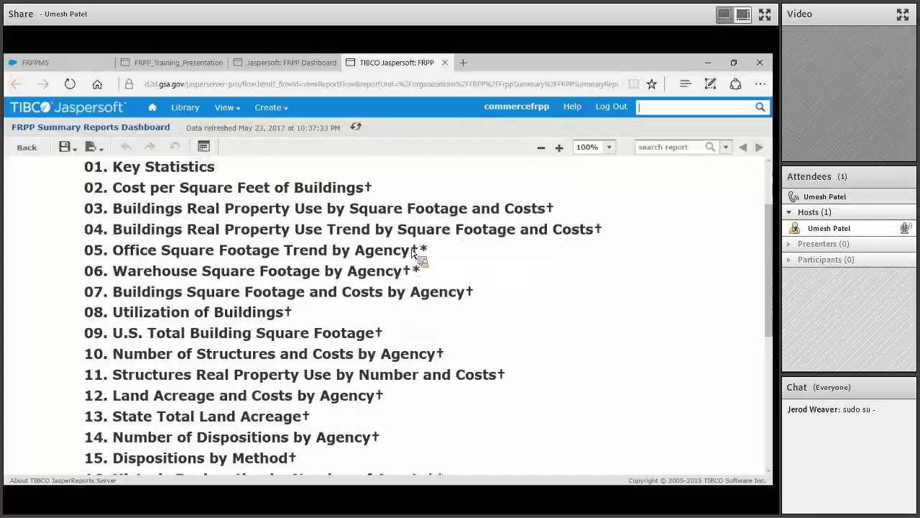
{"action": "scroll", "coordinate": [417, 272], "scroll_direction": "down", "scroll_amount": 1}
{"action": "scroll", "coordinate": [417, 273], "scroll_direction": "down", "scroll_amount": 3}
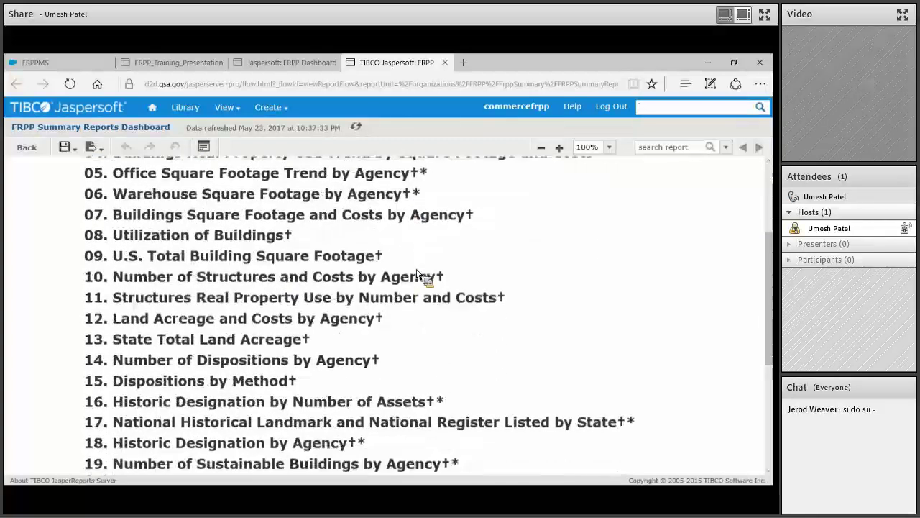
{"action": "scroll", "coordinate": [417, 273], "scroll_direction": "down", "scroll_amount": 4}
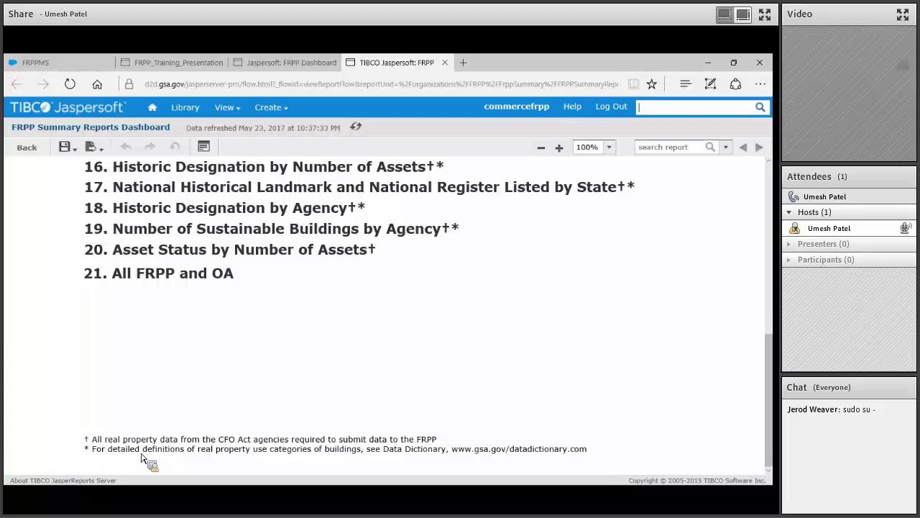
{"action": "scroll", "coordinate": [287, 410], "scroll_direction": "up", "scroll_amount": 5}
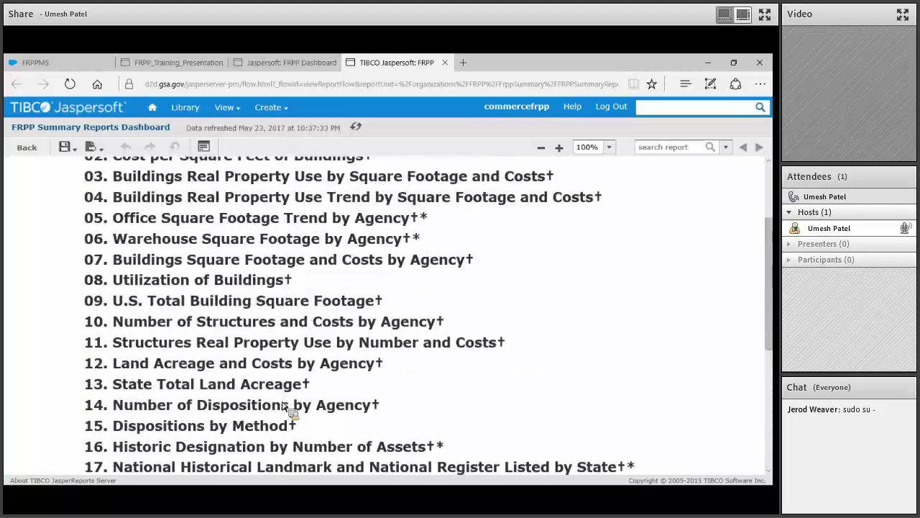
{"action": "scroll", "coordinate": [288, 408], "scroll_direction": "up", "scroll_amount": 3}
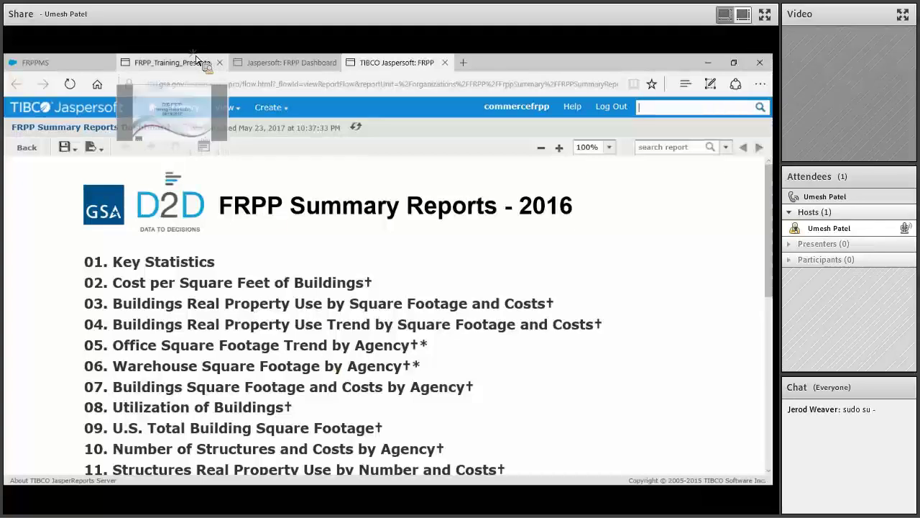
Step: Go to the training PDF and bring up slide 13, 'List of Summary Reports'
{"action": "left_click", "coordinate": [207, 62]}
{"action": "scroll", "coordinate": [251, 140], "scroll_direction": "down", "scroll_amount": 2}
{"action": "scroll", "coordinate": [386, 341], "scroll_direction": "down", "scroll_amount": 15}
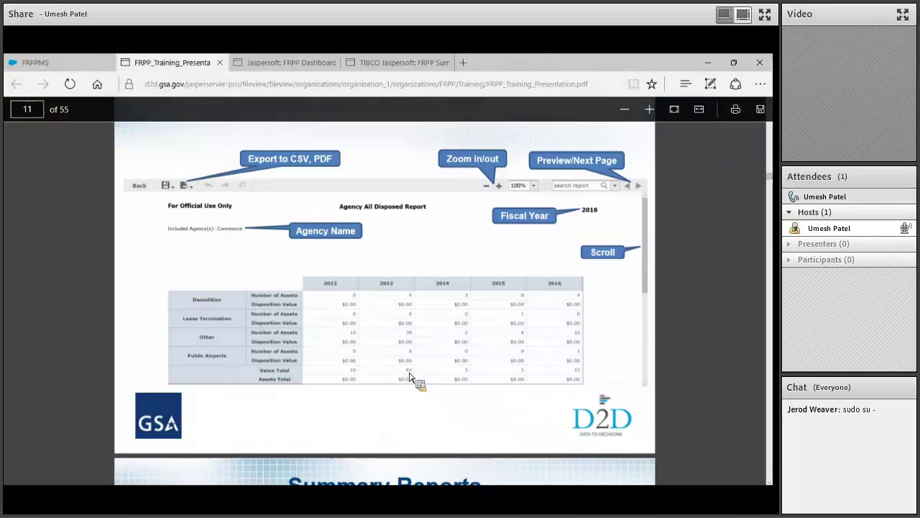
{"action": "scroll", "coordinate": [411, 377], "scroll_direction": "down", "scroll_amount": 8}
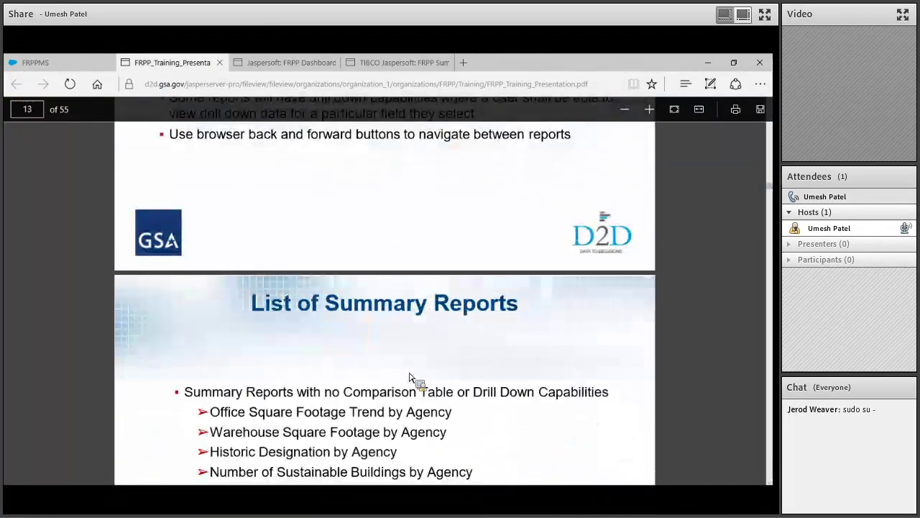
{"action": "scroll", "coordinate": [411, 377], "scroll_direction": "up", "scroll_amount": 4}
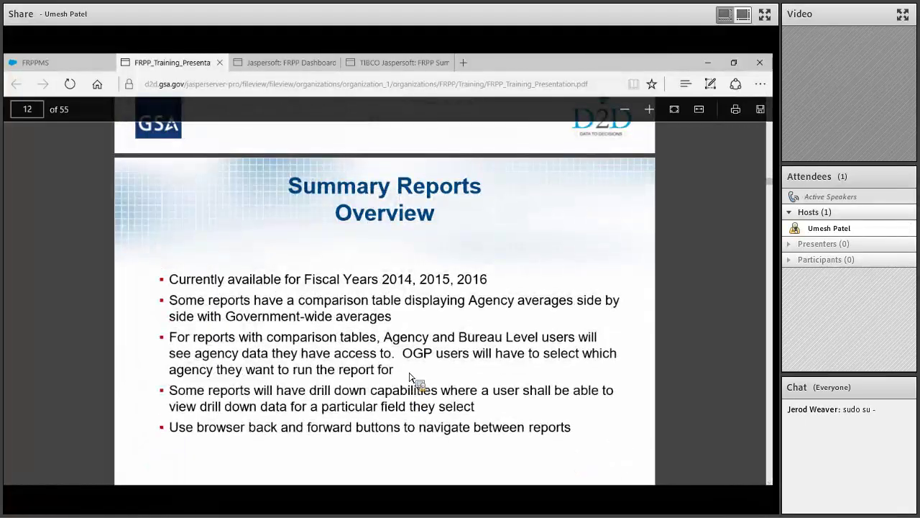
{"action": "scroll", "coordinate": [411, 377], "scroll_direction": "down", "scroll_amount": 3}
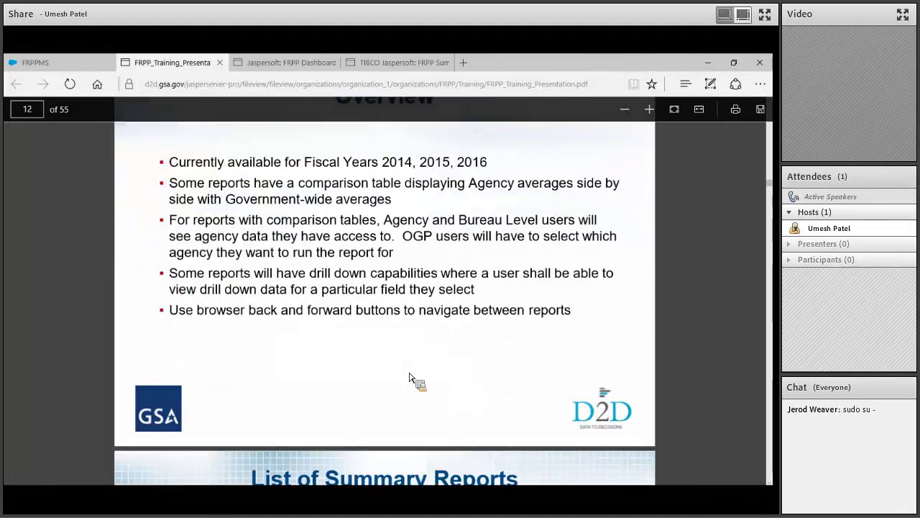
{"action": "scroll", "coordinate": [411, 376], "scroll_direction": "down", "scroll_amount": 4}
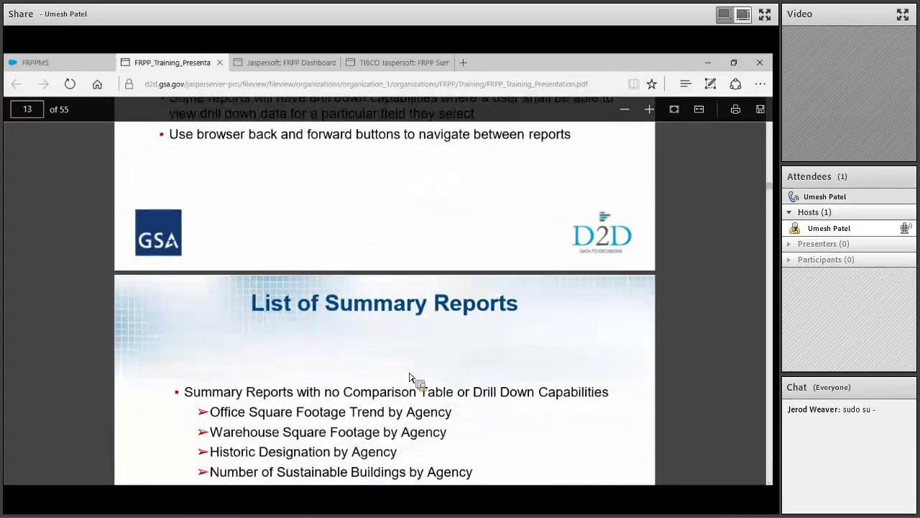
{"action": "scroll", "coordinate": [412, 377], "scroll_direction": "down", "scroll_amount": 1}
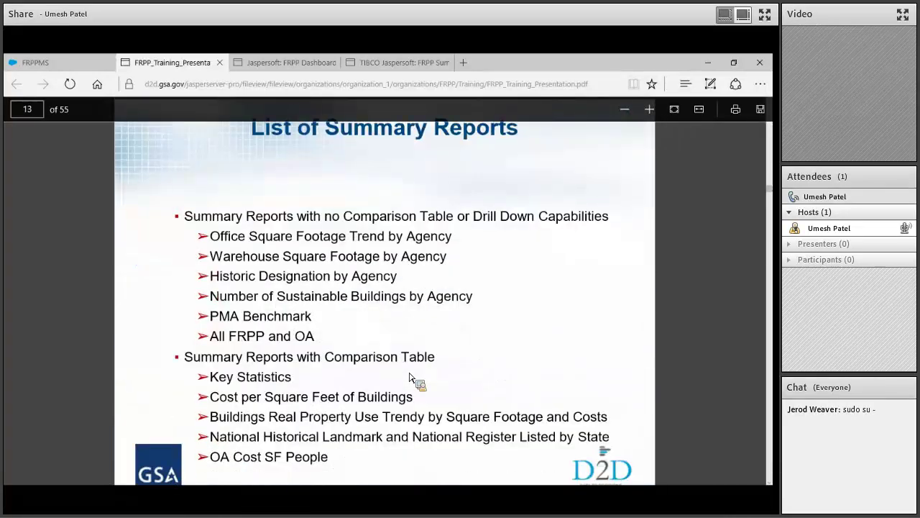
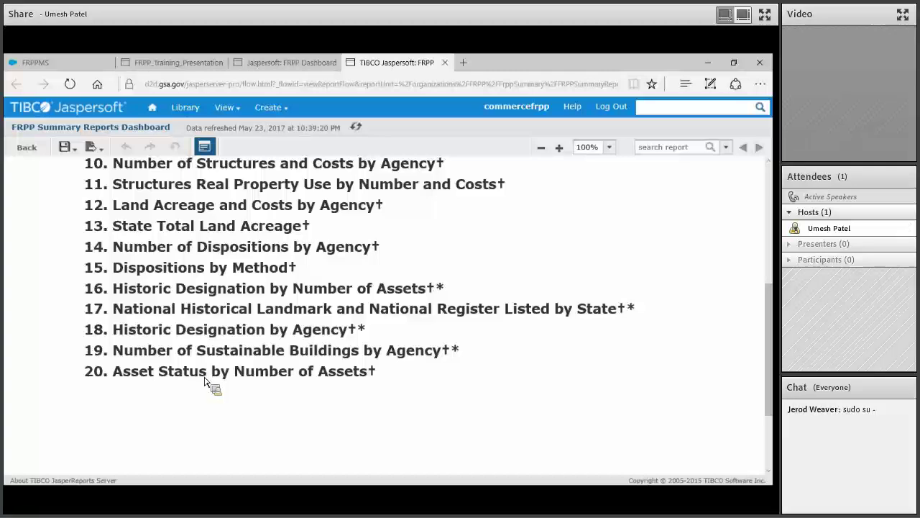
Step: Set the summary dashboard's Report Year input control to 2015 and apply it
{"action": "scroll", "coordinate": [139, 378], "scroll_direction": "up", "scroll_amount": 10}
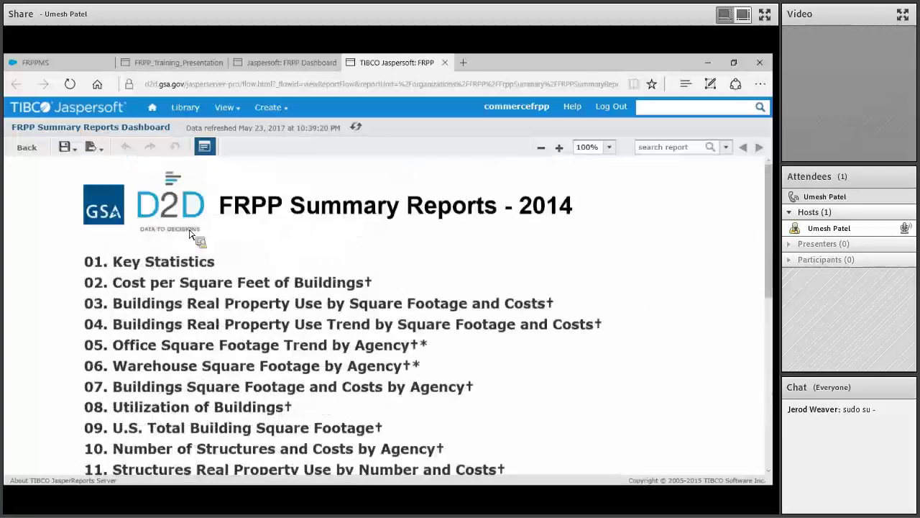
{"action": "left_click", "coordinate": [204, 147]}
{"action": "left_click", "coordinate": [248, 192]}
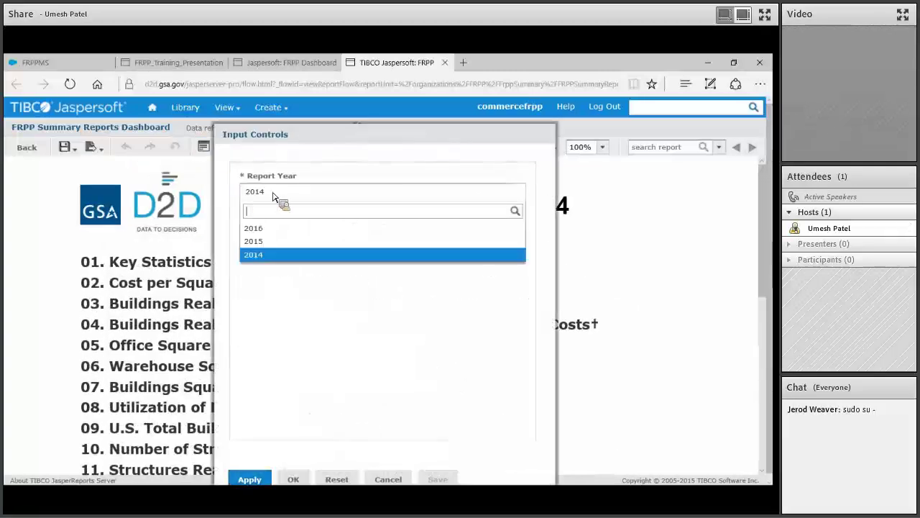
{"action": "left_click", "coordinate": [267, 241]}
{"action": "left_click", "coordinate": [288, 481]}
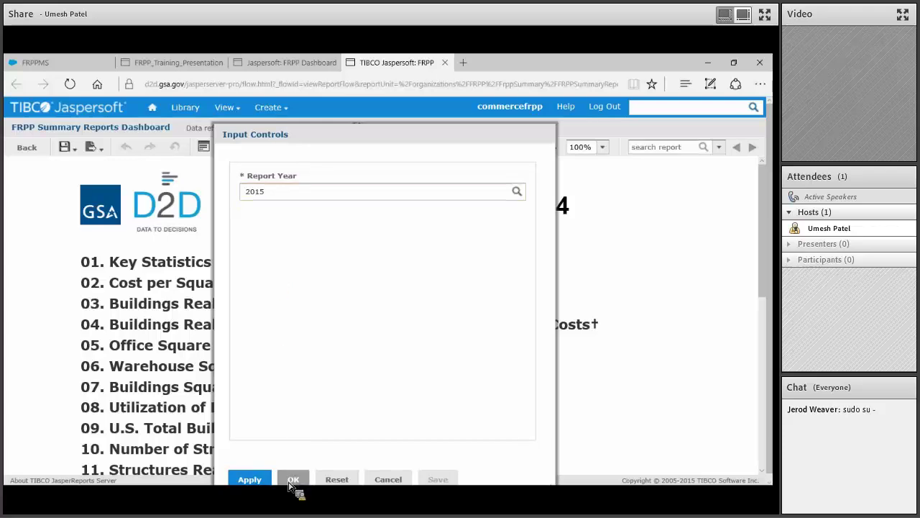
Step: Open report 02, Cost per Square Feet of Buildings, from the dashboard list
{"action": "scroll", "coordinate": [176, 372], "scroll_direction": "down", "scroll_amount": 5}
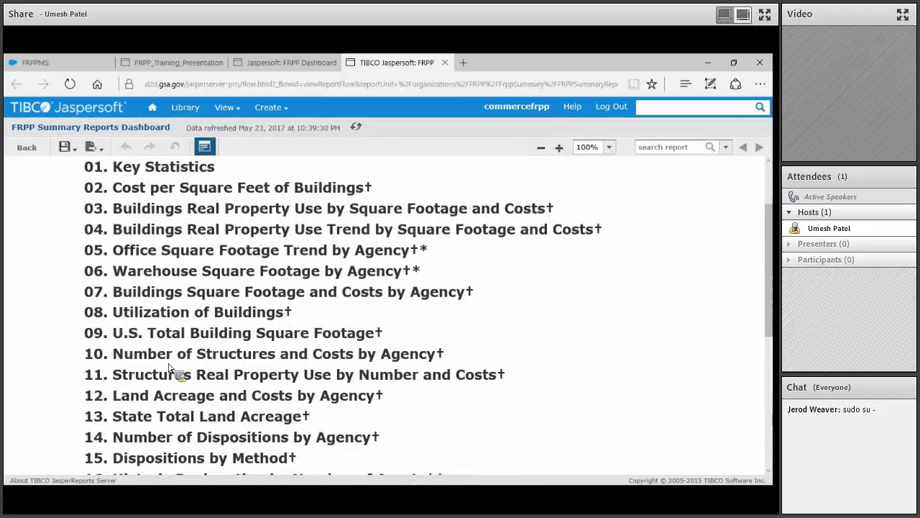
{"action": "scroll", "coordinate": [171, 367], "scroll_direction": "down", "scroll_amount": 2}
{"action": "scroll", "coordinate": [172, 367], "scroll_direction": "up", "scroll_amount": 5}
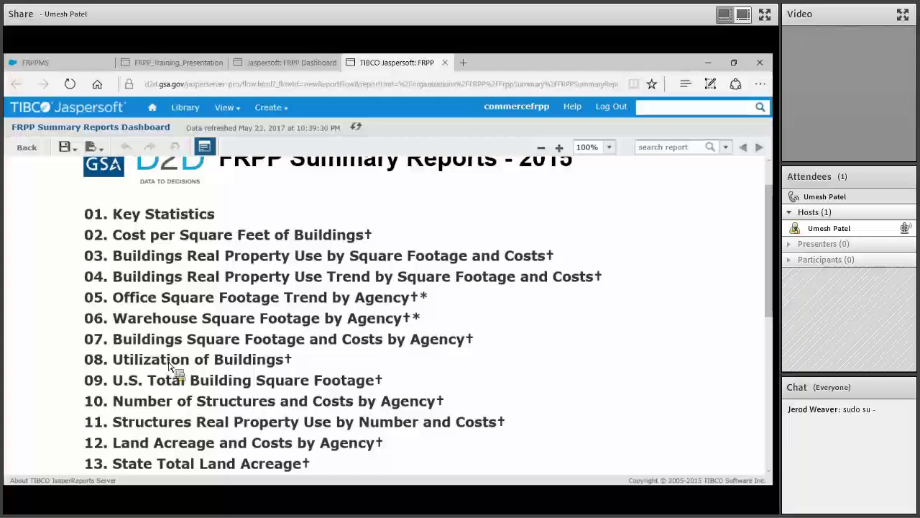
{"action": "left_click", "coordinate": [167, 235]}
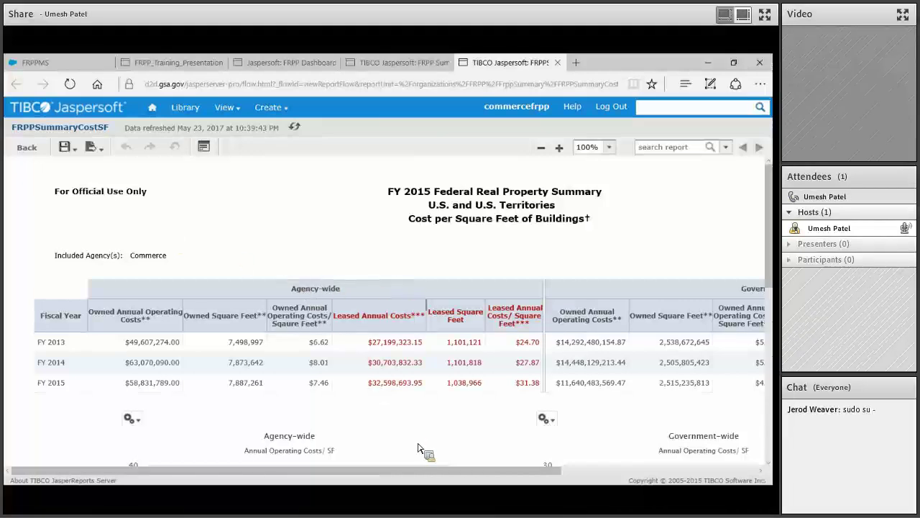
Step: Scroll across the FY 2015 Commerce cost-per-square-foot table
{"action": "left_click_drag", "start_coordinate": [421, 470], "coordinate": [665, 473]}
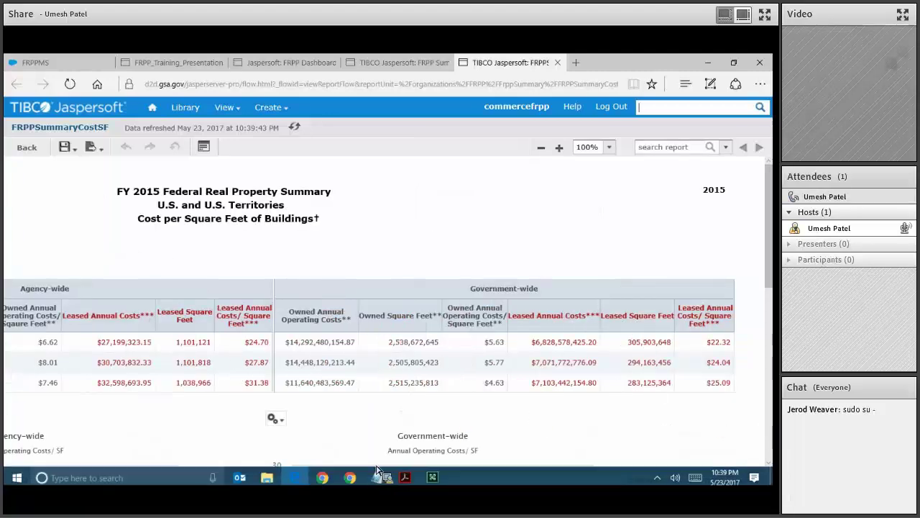
{"action": "left_click_drag", "start_coordinate": [369, 471], "coordinate": [173, 471]}
{"action": "scroll", "coordinate": [287, 400], "scroll_direction": "down", "scroll_amount": 3}
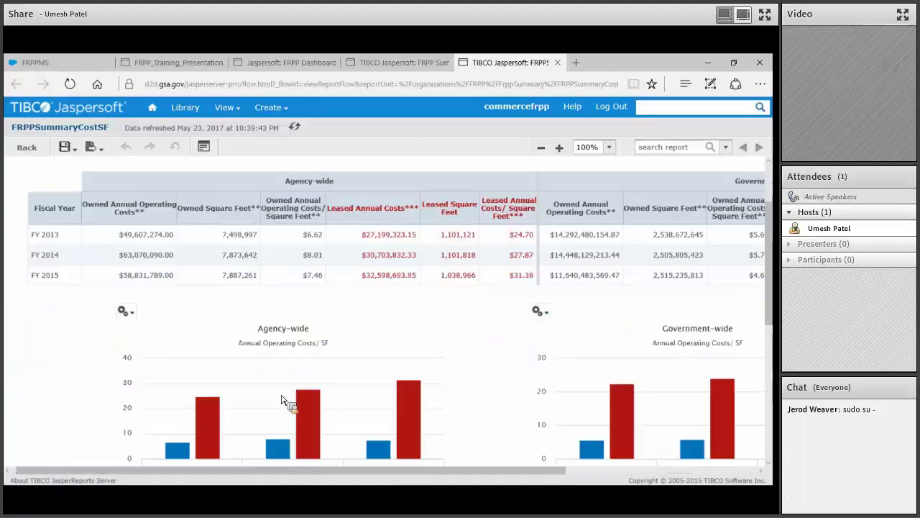
{"action": "scroll", "coordinate": [284, 400], "scroll_direction": "down", "scroll_amount": 2}
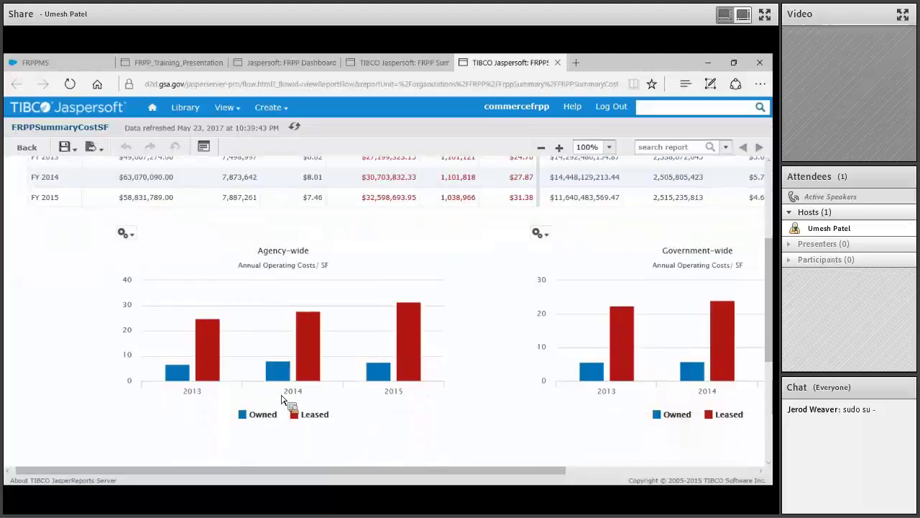
Step: Inspect the Leased bar values in the Owned/Leased charts, then show the export formats
{"action": "mouse_move", "coordinate": [241, 286]}
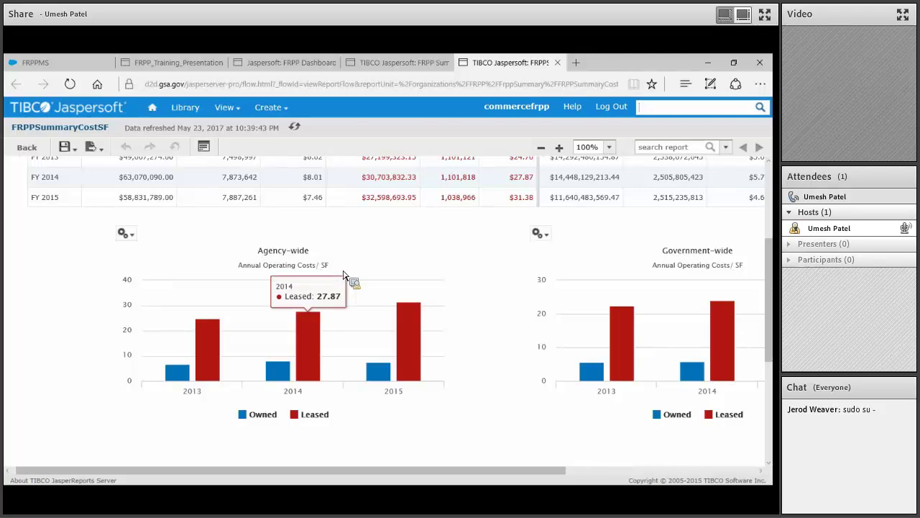
{"action": "mouse_move", "coordinate": [218, 348]}
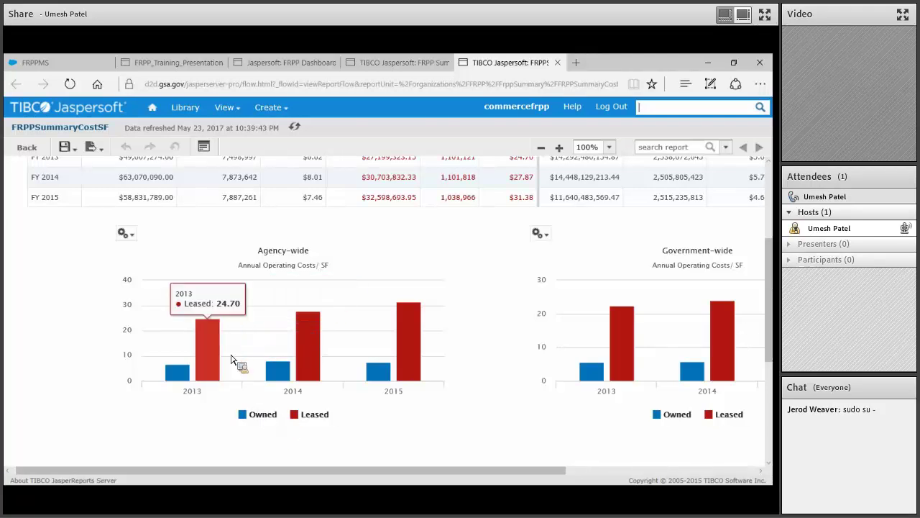
{"action": "mouse_move", "coordinate": [328, 310]}
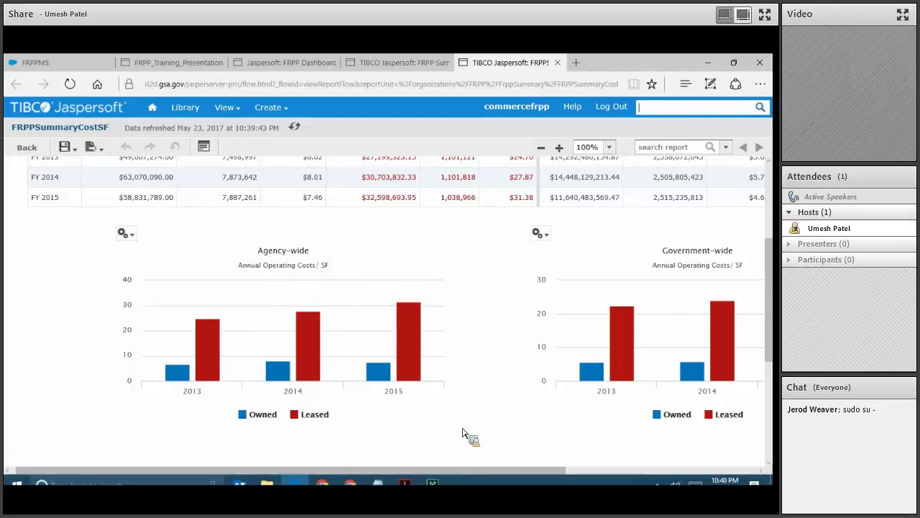
{"action": "left_click_drag", "start_coordinate": [468, 469], "coordinate": [568, 480]}
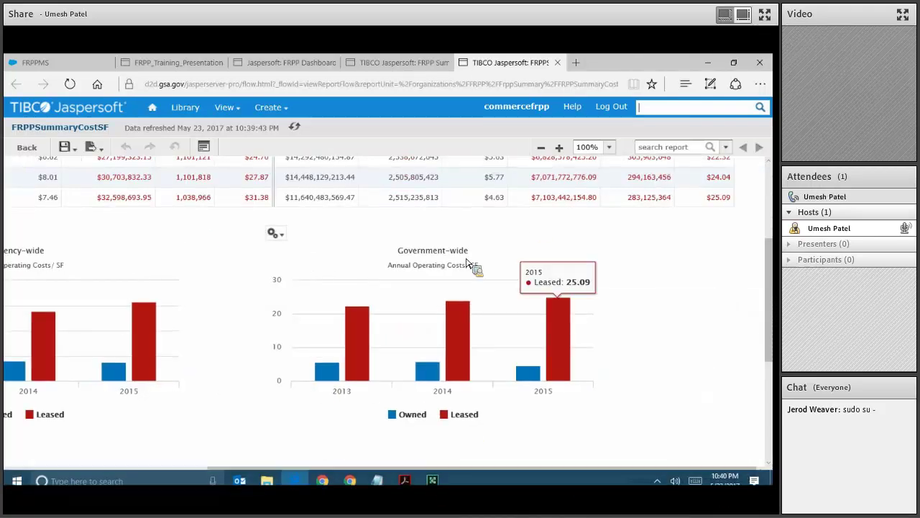
{"action": "left_click_drag", "start_coordinate": [394, 473], "coordinate": [189, 470]}
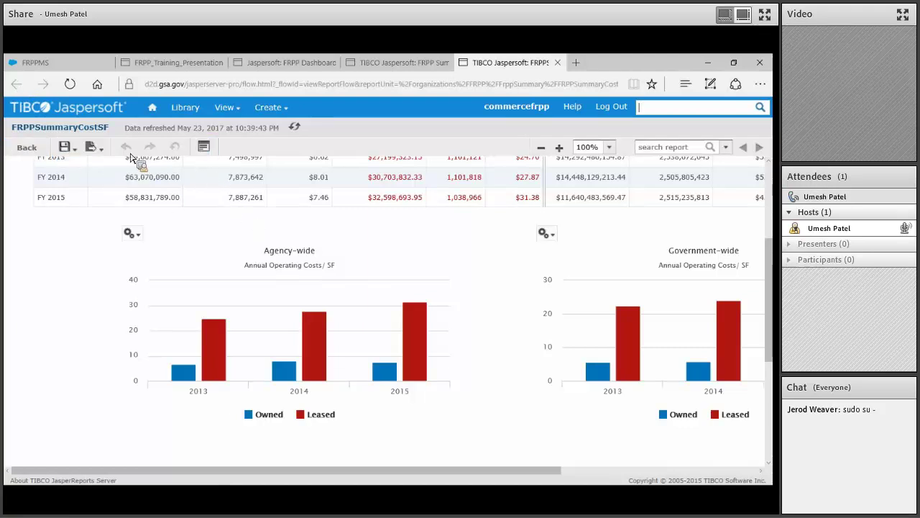
{"action": "left_click", "coordinate": [101, 149]}
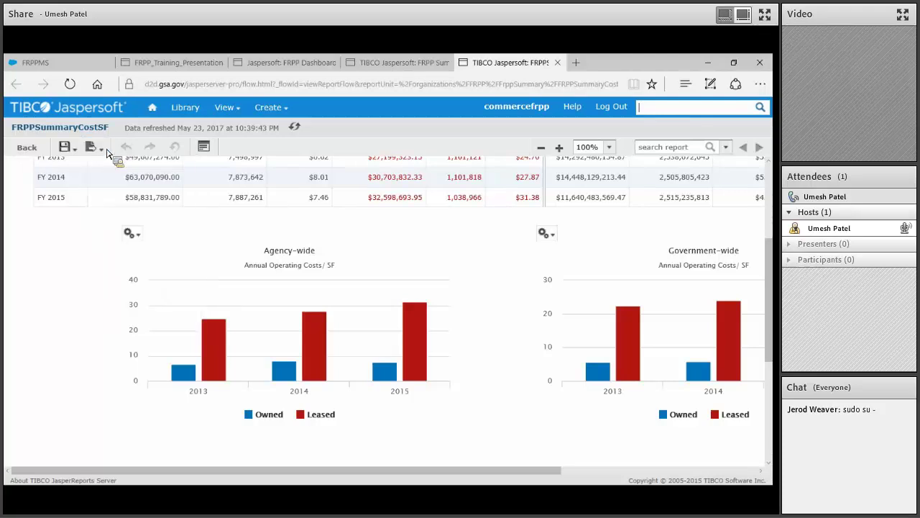
Step: Switch the chart measure from Annual Cost / SF to Annual Cost and rerun the report
{"action": "left_click", "coordinate": [205, 147]}
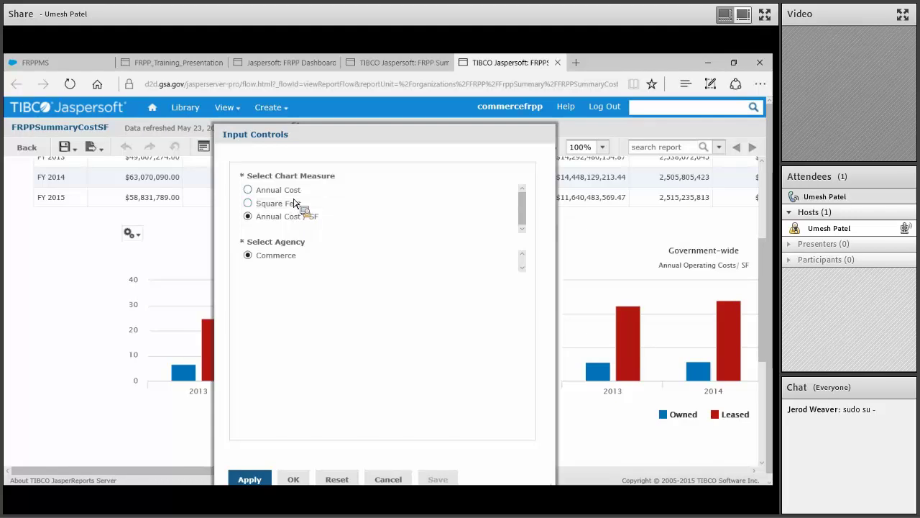
{"action": "left_click", "coordinate": [295, 192]}
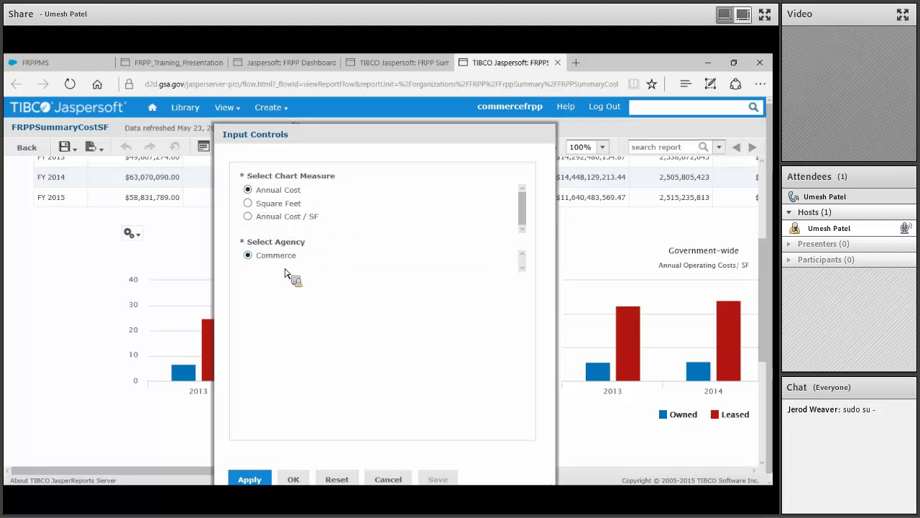
{"action": "mouse_move", "coordinate": [307, 469]}
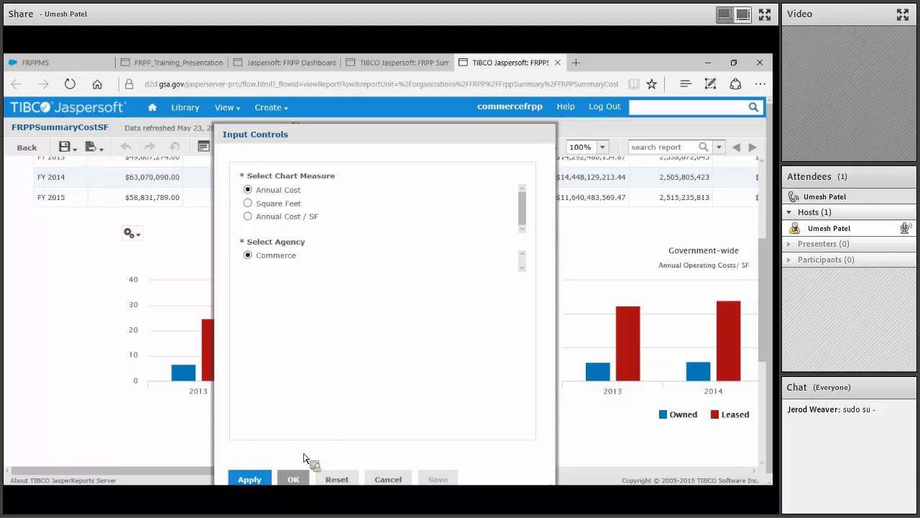
{"action": "left_click", "coordinate": [302, 476]}
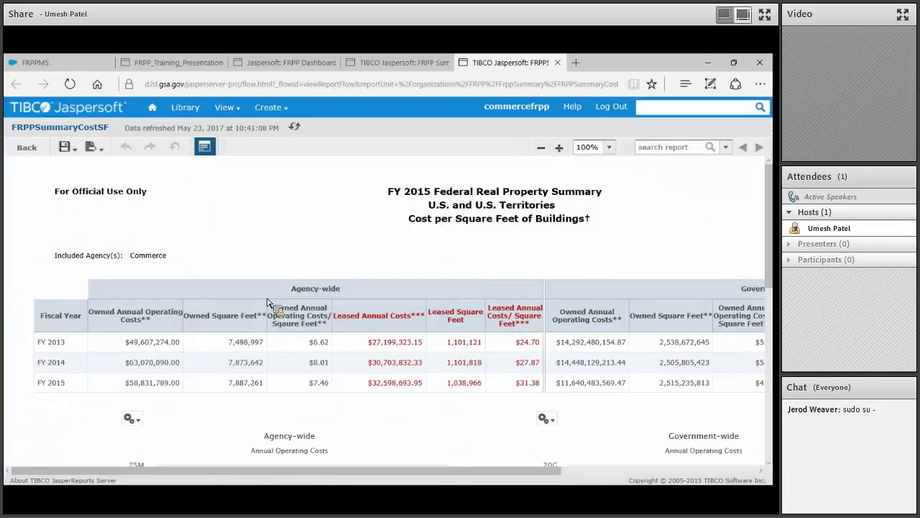
{"action": "scroll", "coordinate": [269, 303], "scroll_direction": "down", "scroll_amount": 3}
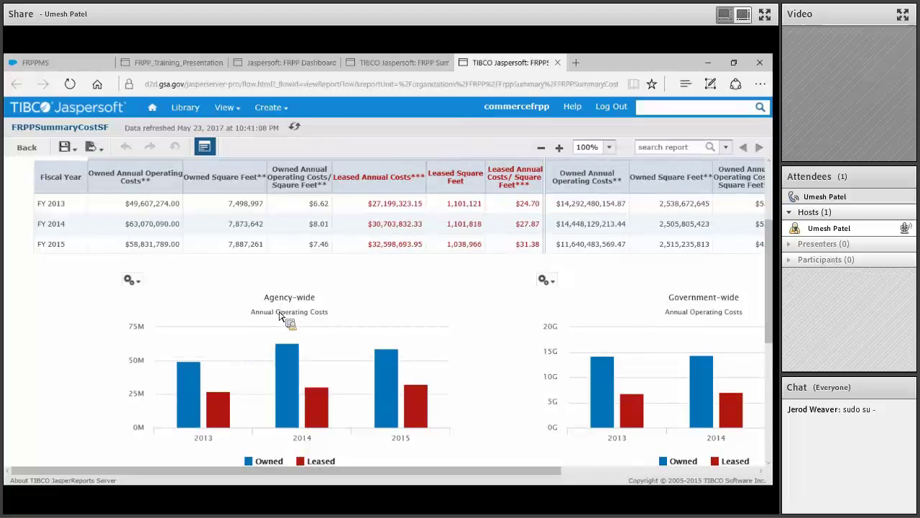
{"action": "scroll", "coordinate": [349, 329], "scroll_direction": "up", "scroll_amount": 3}
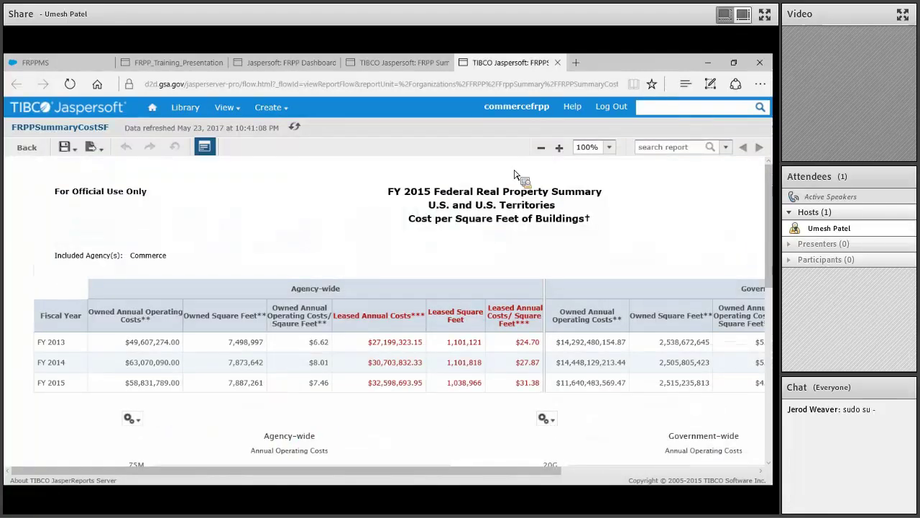
Step: Return to the dashboard and open the Office Square Footage Trend by Agency report
{"action": "left_click", "coordinate": [558, 63]}
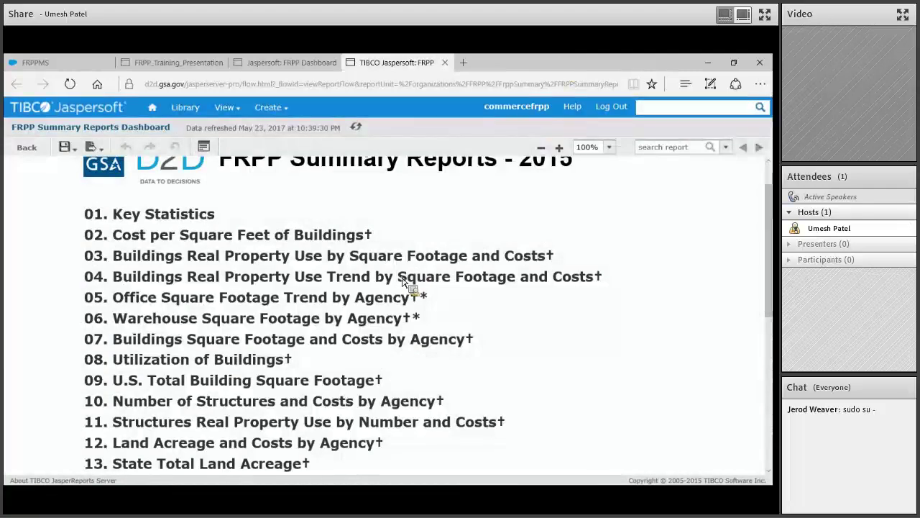
{"action": "scroll", "coordinate": [248, 271], "scroll_direction": "down", "scroll_amount": 1}
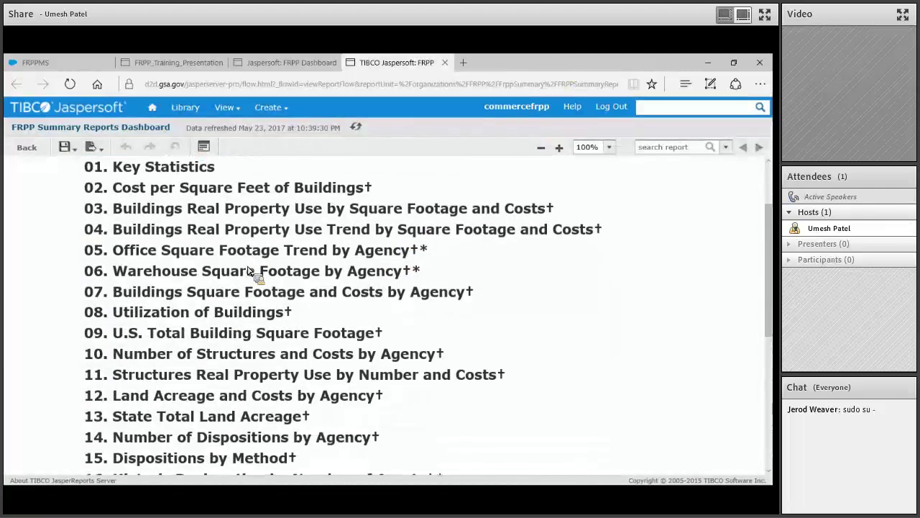
{"action": "left_click", "coordinate": [166, 251]}
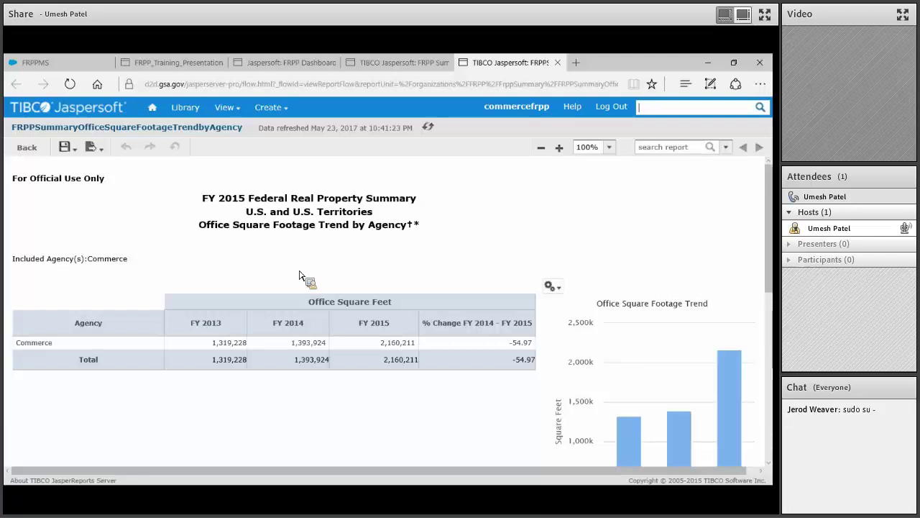
{"action": "scroll", "coordinate": [299, 276], "scroll_direction": "down", "scroll_amount": 2}
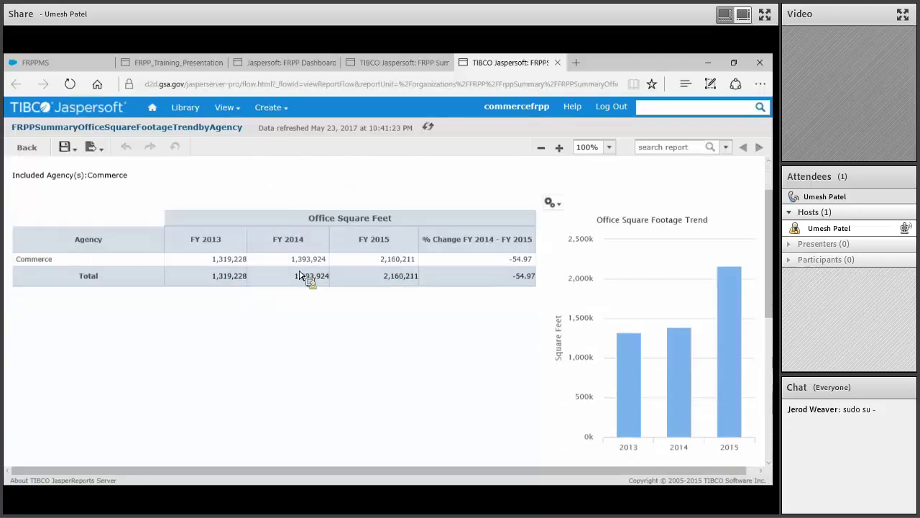
Step: Review the office square footage trend charts, then close it and scroll the dashboard's report list
{"action": "mouse_move", "coordinate": [728, 336]}
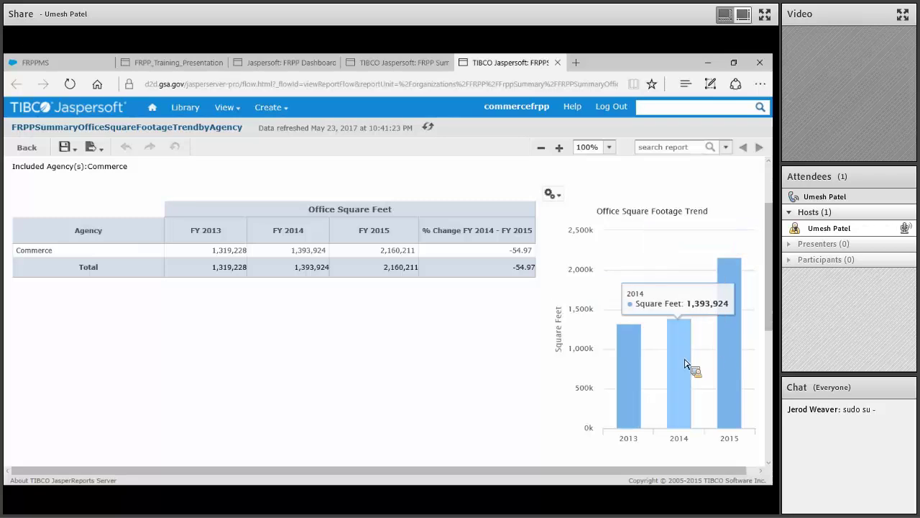
{"action": "mouse_move", "coordinate": [627, 361]}
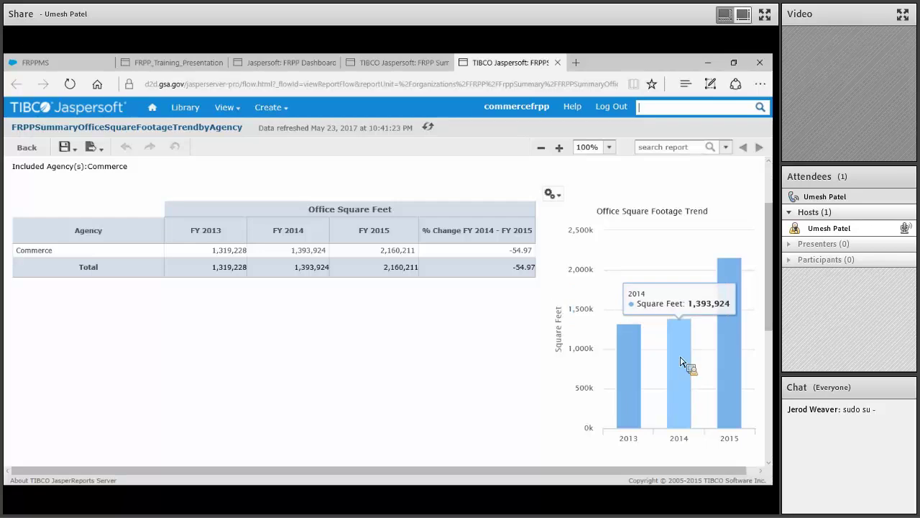
{"action": "scroll", "coordinate": [726, 347], "scroll_direction": "up", "scroll_amount": 3}
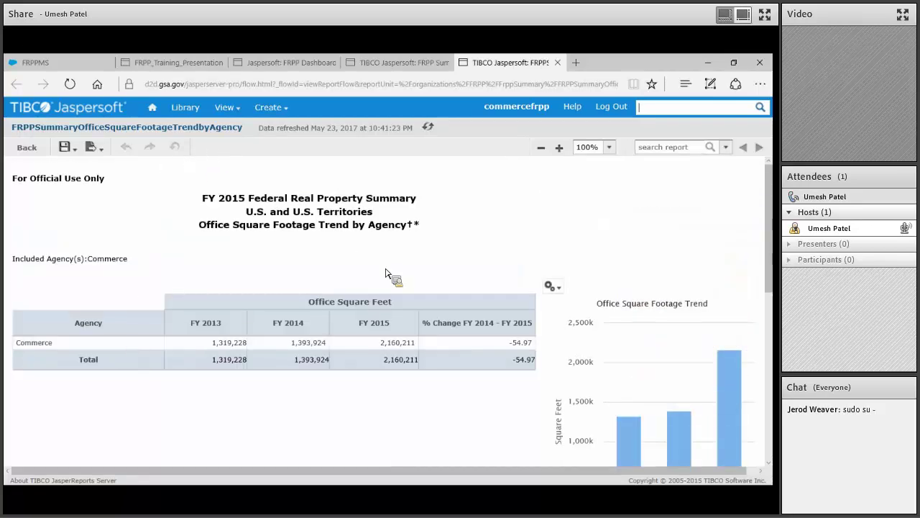
{"action": "scroll", "coordinate": [389, 275], "scroll_direction": "down", "scroll_amount": 4}
{"action": "scroll", "coordinate": [388, 275], "scroll_direction": "up", "scroll_amount": 4}
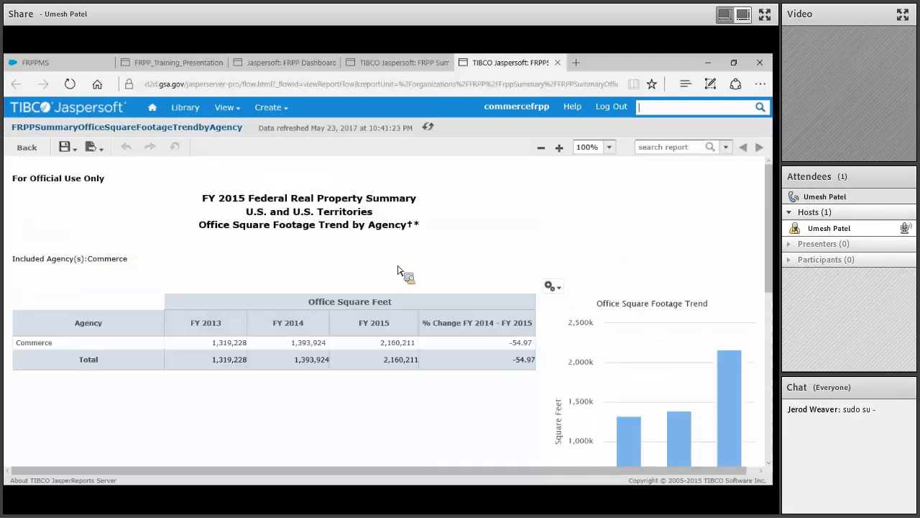
{"action": "left_click", "coordinate": [558, 64]}
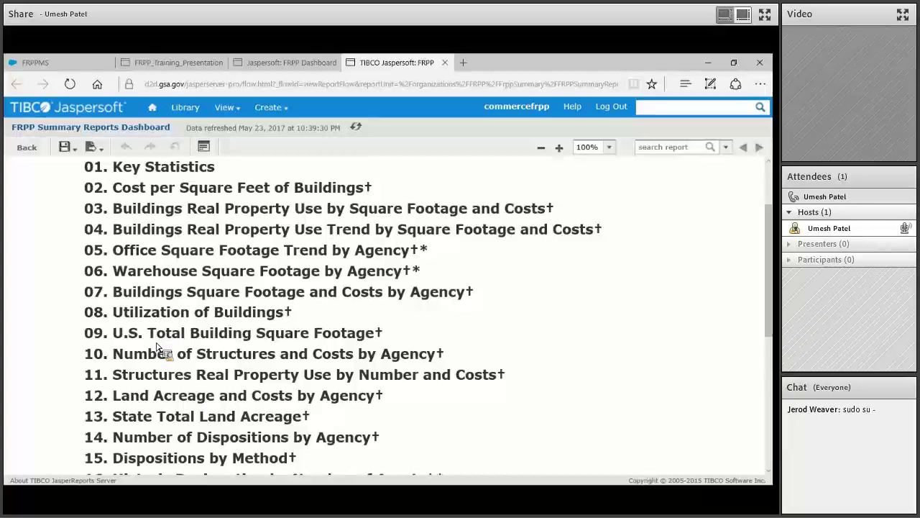
{"action": "scroll", "coordinate": [155, 442], "scroll_direction": "down", "scroll_amount": 1}
Step: Open report 16, Historic Designation by Number of Assets, and scroll through its table
{"action": "left_click", "coordinate": [154, 440]}
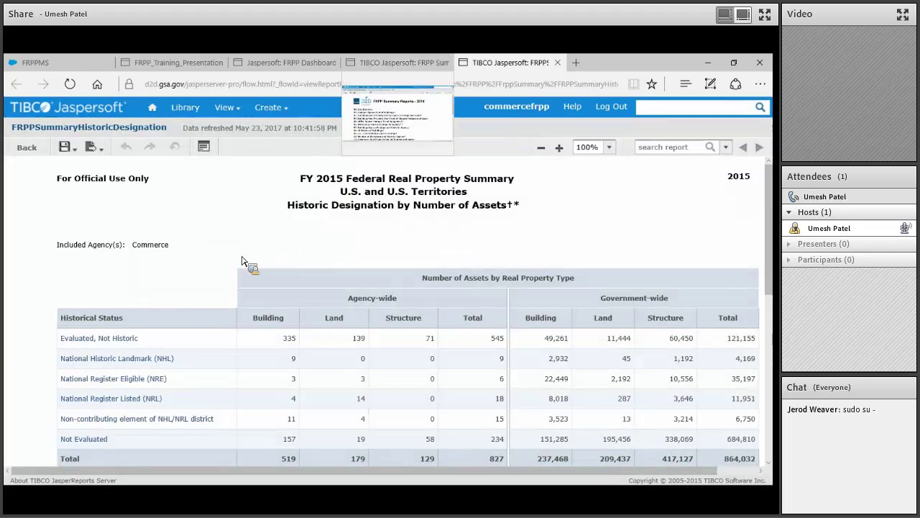
{"action": "scroll", "coordinate": [242, 261], "scroll_direction": "down", "scroll_amount": 1}
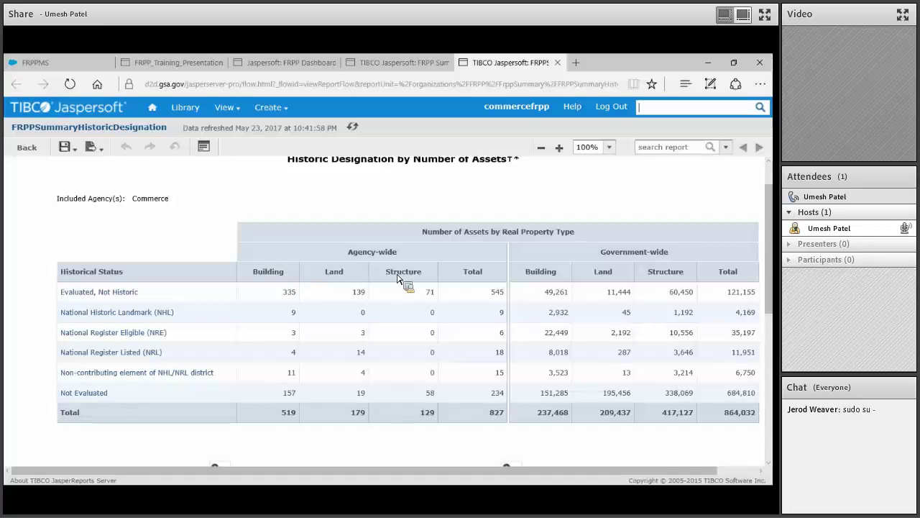
{"action": "left_click_drag", "start_coordinate": [402, 471], "coordinate": [261, 482]}
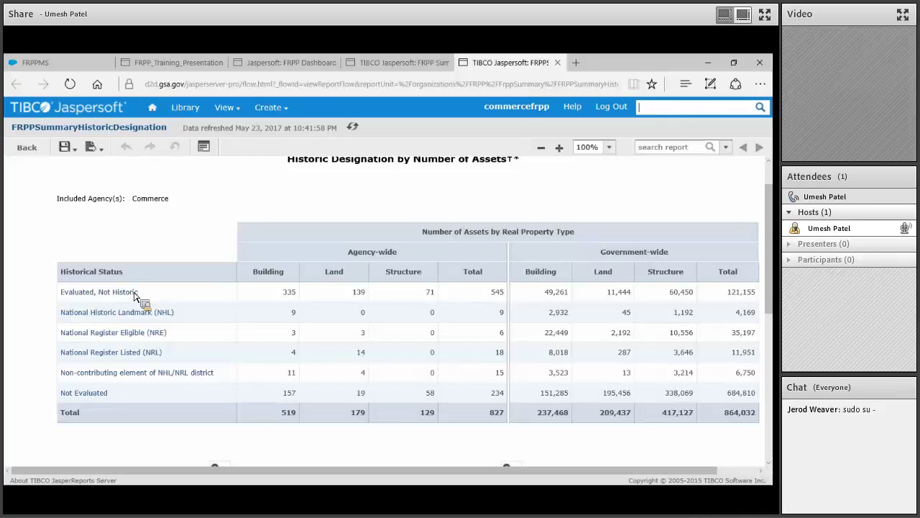
Step: Drill into Evaluated, Not Historic to list the 545 Commerce assets, then check and dismiss export formats
{"action": "left_click", "coordinate": [134, 293]}
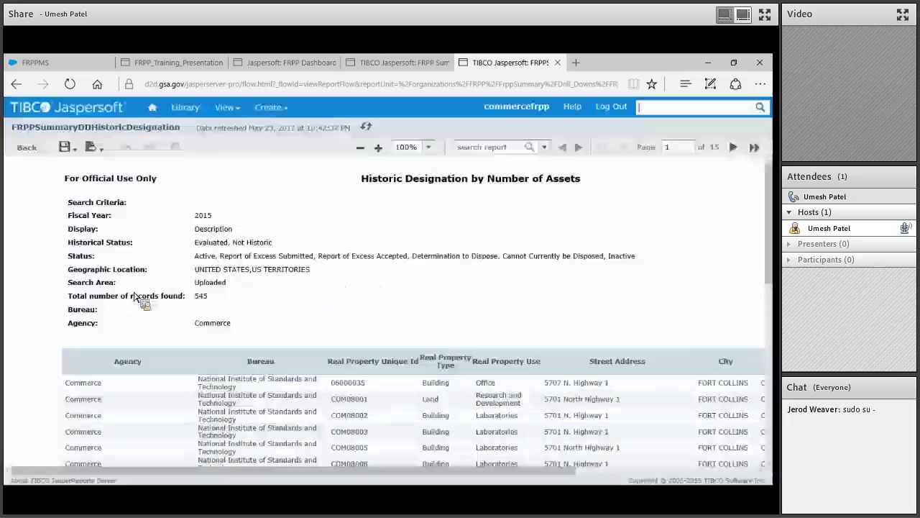
{"action": "scroll", "coordinate": [134, 297], "scroll_direction": "down", "scroll_amount": 1}
{"action": "scroll", "coordinate": [140, 288], "scroll_direction": "up", "scroll_amount": 2}
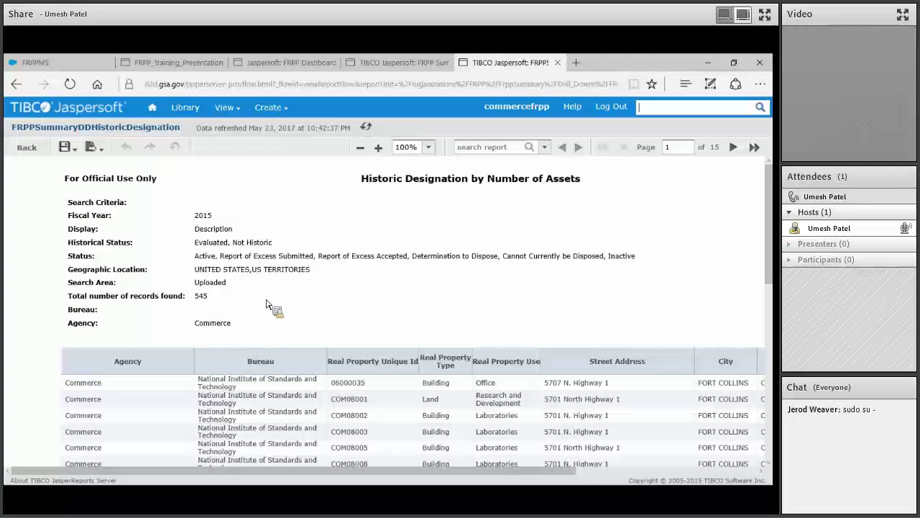
{"action": "scroll", "coordinate": [266, 302], "scroll_direction": "down", "scroll_amount": 3}
{"action": "scroll", "coordinate": [266, 306], "scroll_direction": "down", "scroll_amount": 1}
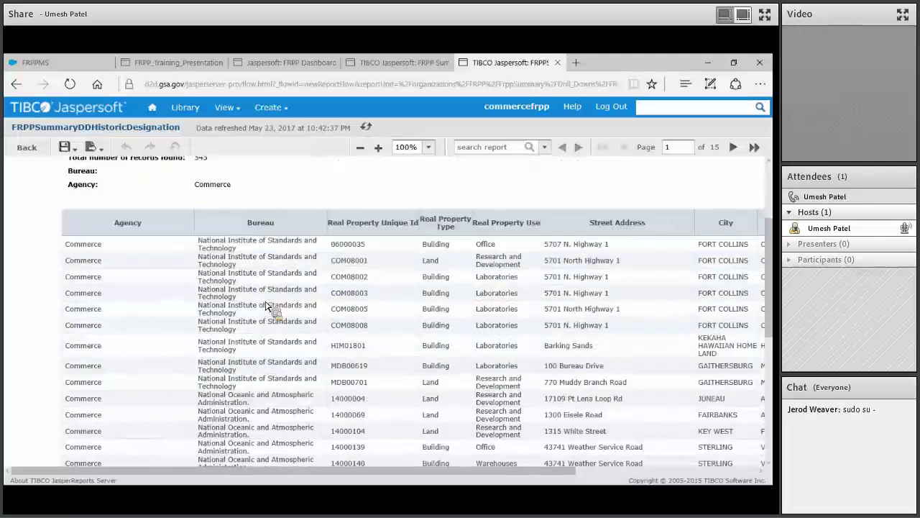
{"action": "scroll", "coordinate": [266, 306], "scroll_direction": "up", "scroll_amount": 2}
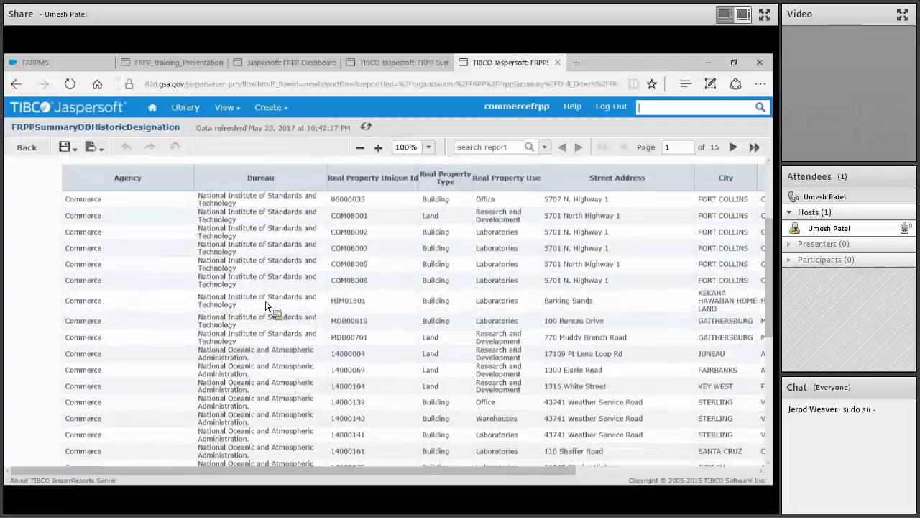
{"action": "scroll", "coordinate": [266, 307], "scroll_direction": "down", "scroll_amount": 7}
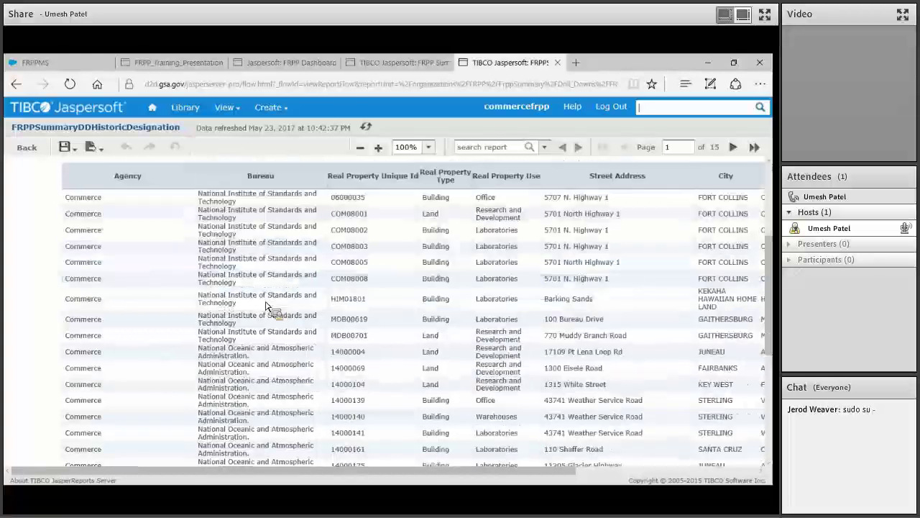
{"action": "scroll", "coordinate": [266, 307], "scroll_direction": "up", "scroll_amount": 10}
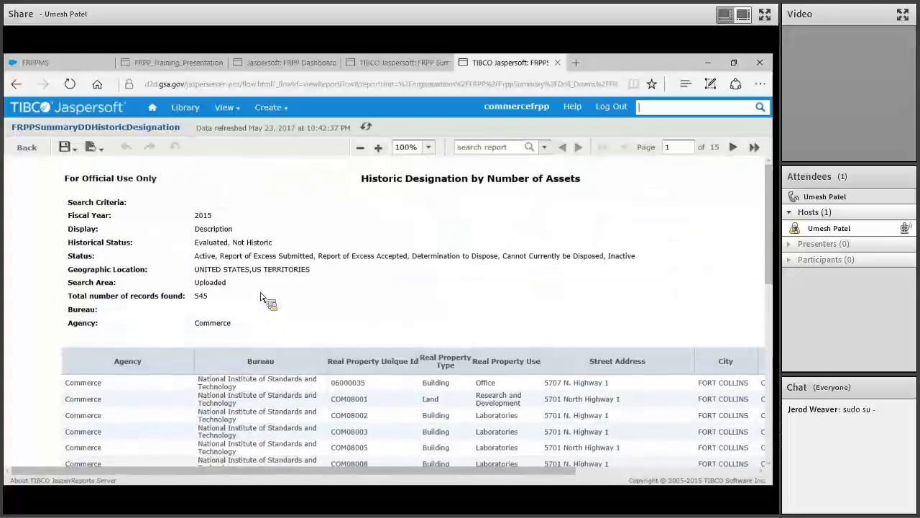
{"action": "left_click", "coordinate": [101, 149]}
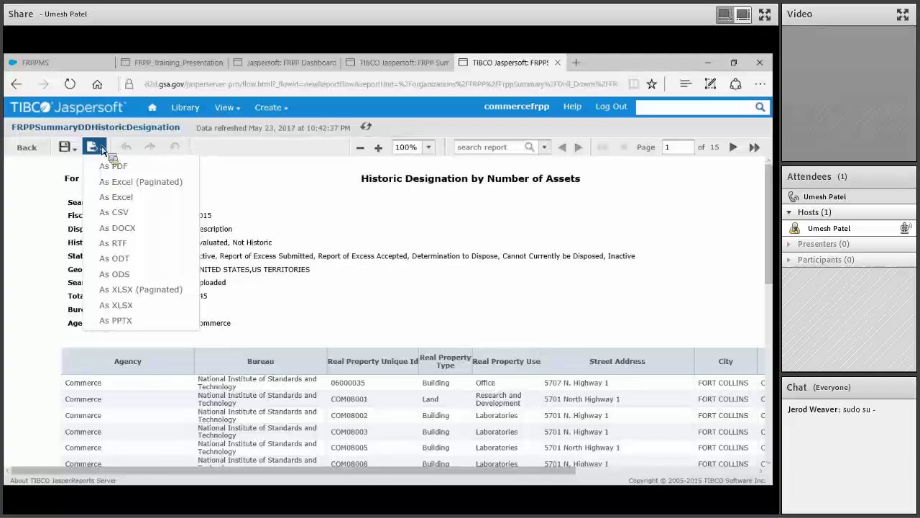
{"action": "left_click", "coordinate": [115, 197]}
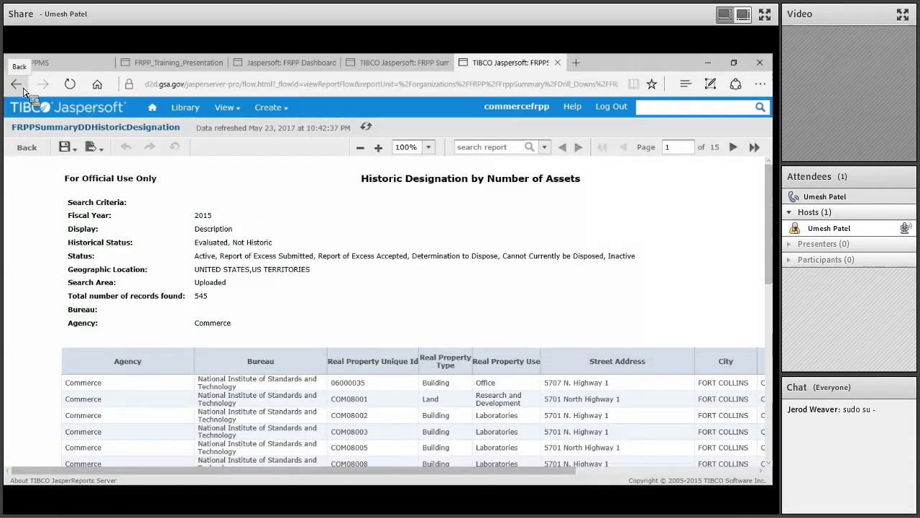
Step: Go back to the Historic Designation summary, review its NHL pie charts, and show the export formats
{"action": "left_click", "coordinate": [23, 88]}
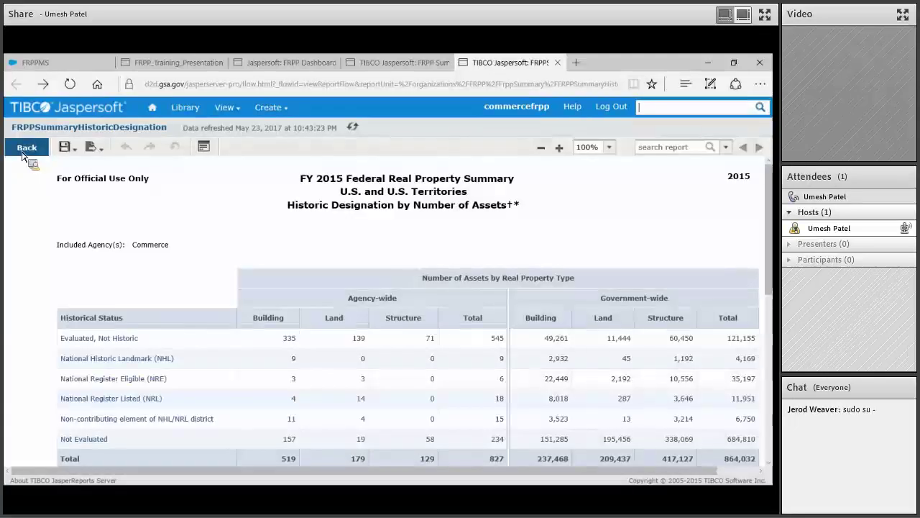
{"action": "scroll", "coordinate": [195, 238], "scroll_direction": "down", "scroll_amount": 1}
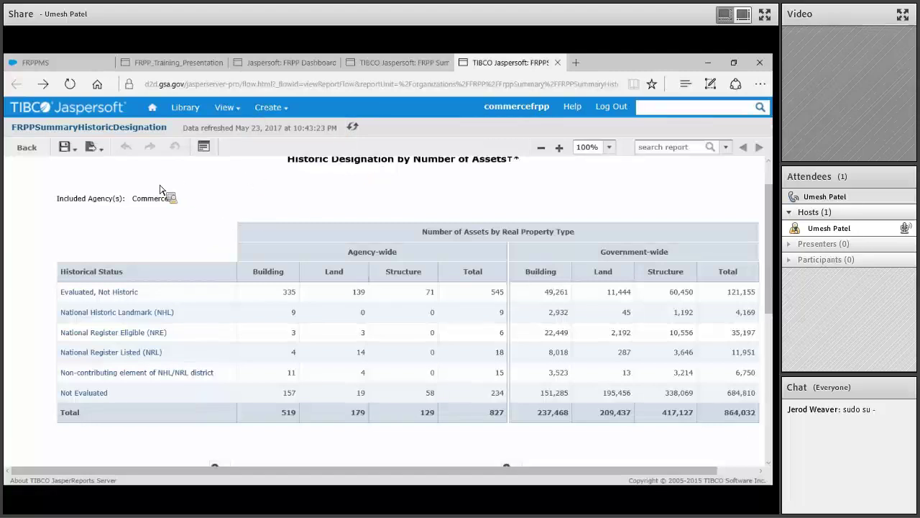
{"action": "scroll", "coordinate": [295, 313], "scroll_direction": "up", "scroll_amount": 1}
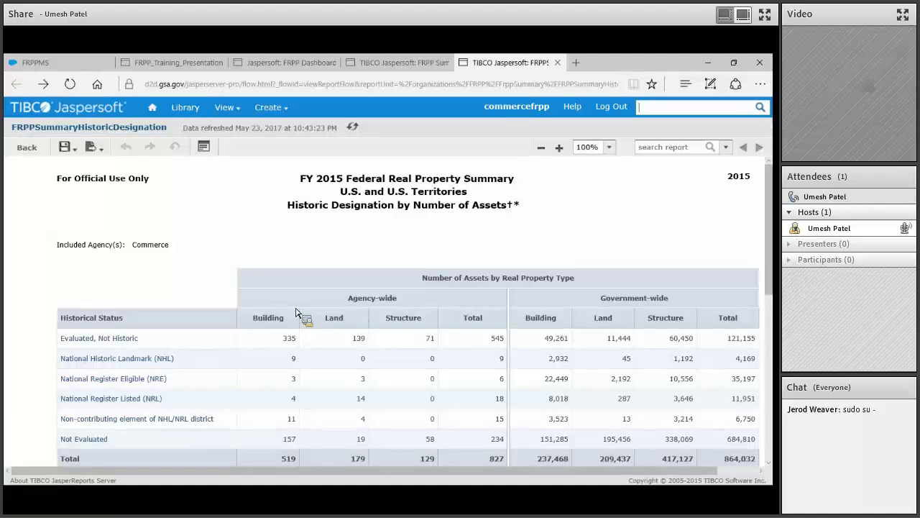
{"action": "scroll", "coordinate": [302, 314], "scroll_direction": "down", "scroll_amount": 5}
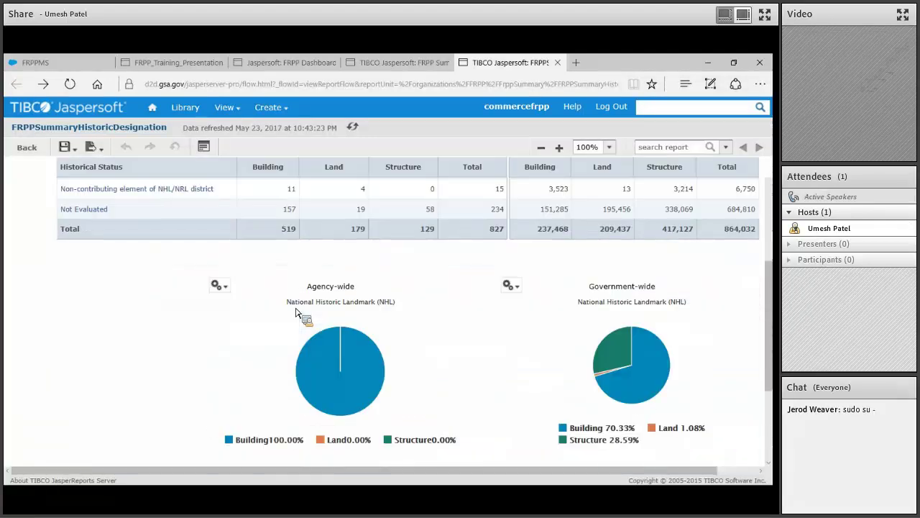
{"action": "mouse_move", "coordinate": [352, 388]}
{"action": "mouse_move", "coordinate": [610, 347]}
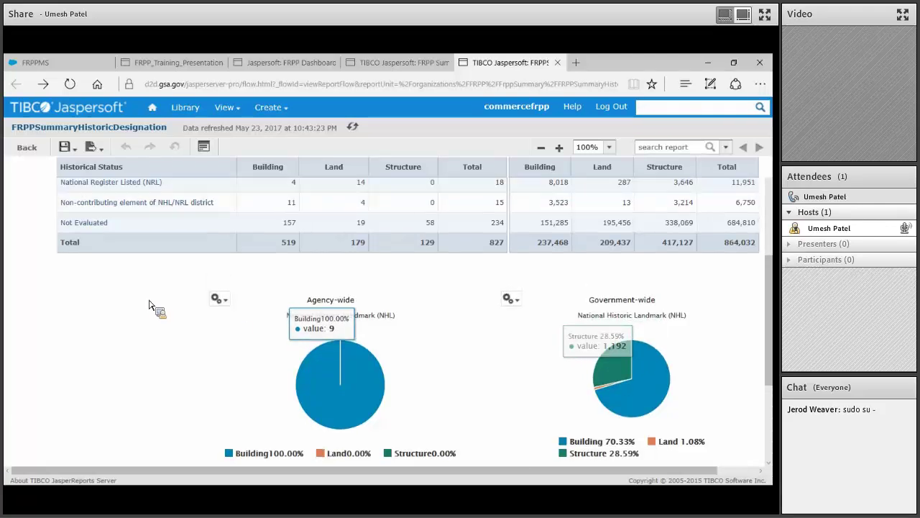
{"action": "scroll", "coordinate": [144, 309], "scroll_direction": "up", "scroll_amount": 2}
{"action": "left_click", "coordinate": [92, 146]}
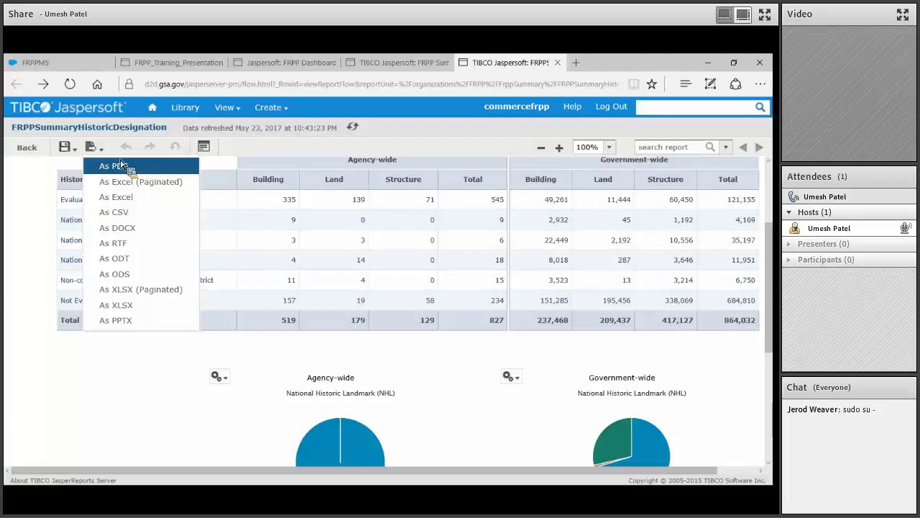
Step: Export the Historic Designation summary as an Excel file and open it in Excel
{"action": "left_click", "coordinate": [125, 201]}
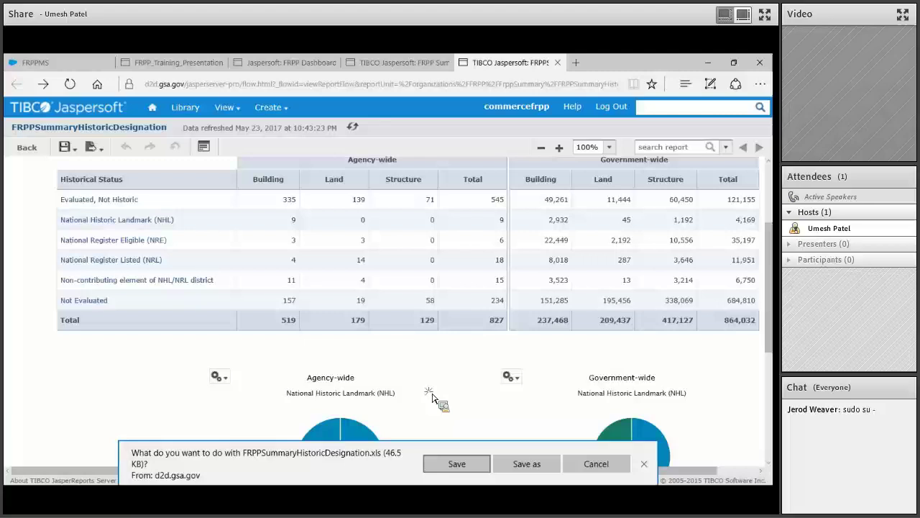
{"action": "left_click", "coordinate": [457, 464]}
{"action": "left_click", "coordinate": [446, 470]}
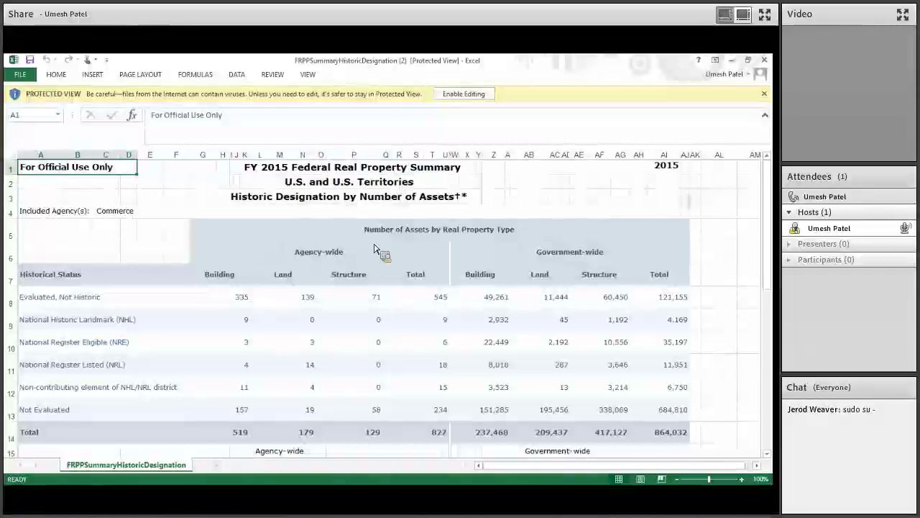
Step: Scroll through the workbook's asset-count table and NHL pie charts, then return to the browser report
{"action": "scroll", "coordinate": [374, 248], "scroll_direction": "down", "scroll_amount": 4}
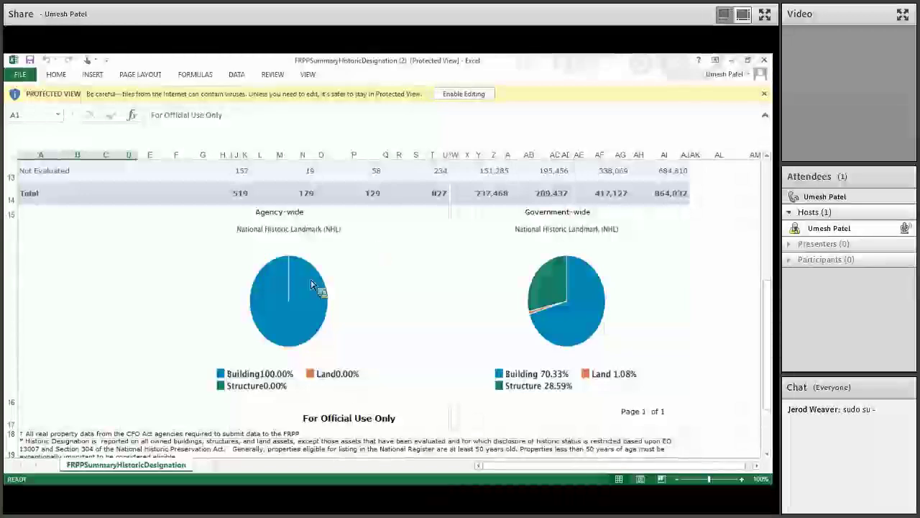
{"action": "scroll", "coordinate": [323, 310], "scroll_direction": "down", "scroll_amount": 1}
{"action": "scroll", "coordinate": [337, 331], "scroll_direction": "up", "scroll_amount": 3}
{"action": "scroll", "coordinate": [336, 331], "scroll_direction": "up", "scroll_amount": 2}
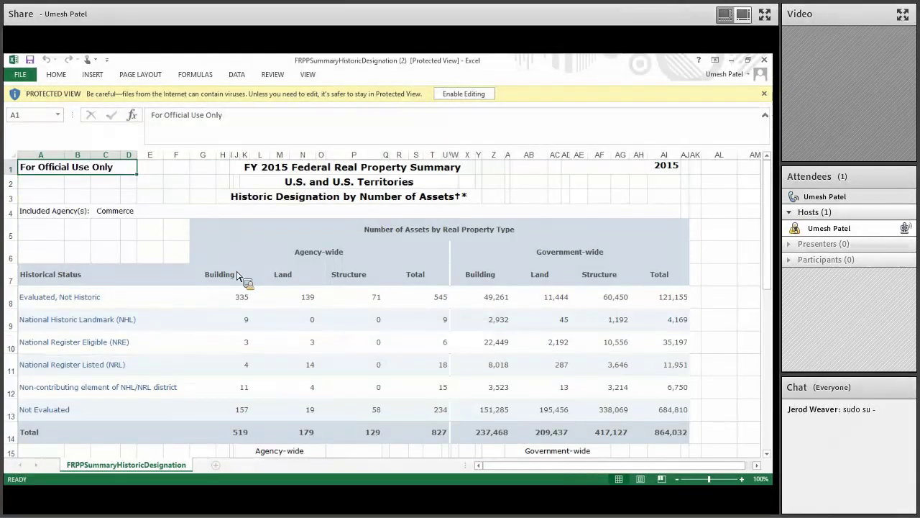
{"action": "scroll", "coordinate": [329, 349], "scroll_direction": "down", "scroll_amount": 6}
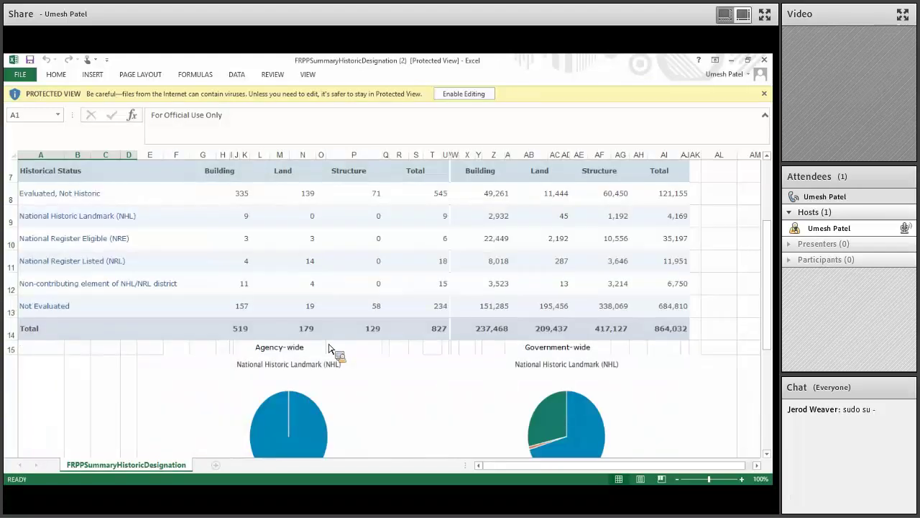
{"action": "scroll", "coordinate": [329, 349], "scroll_direction": "up", "scroll_amount": 6}
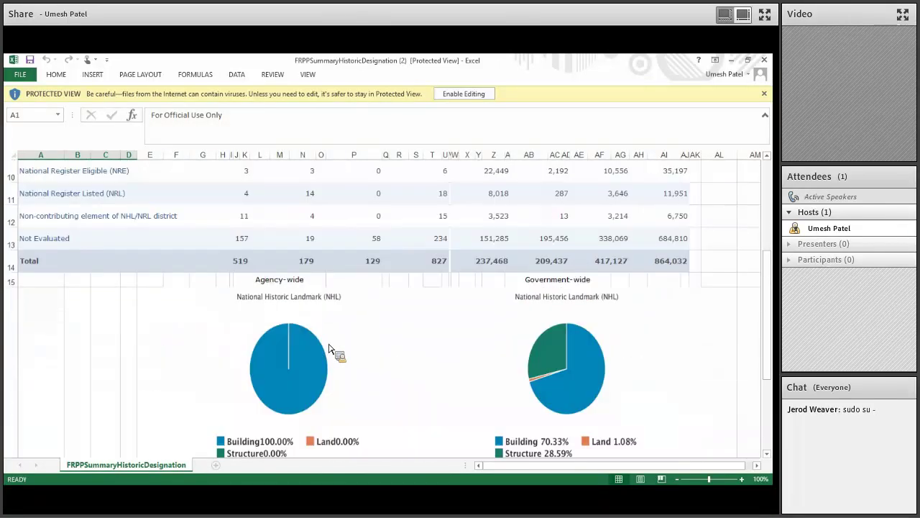
{"action": "scroll", "coordinate": [330, 349], "scroll_direction": "down", "scroll_amount": 2}
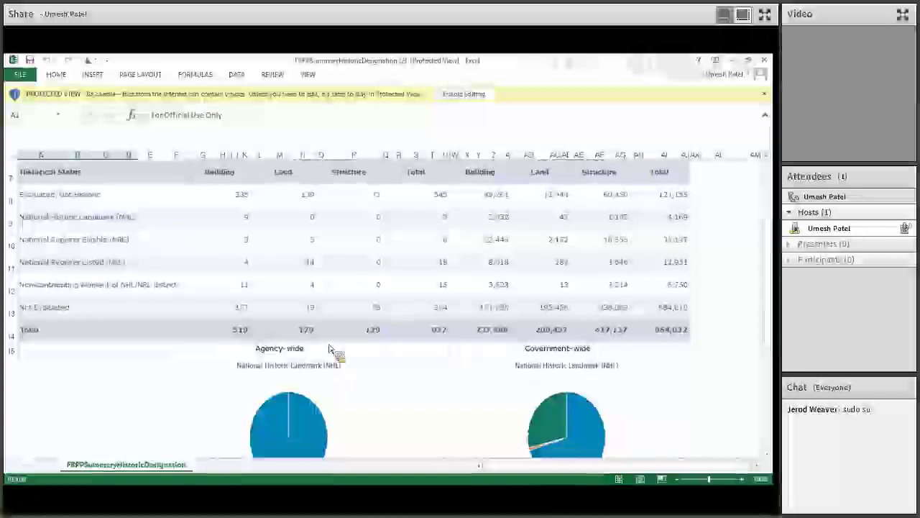
{"action": "scroll", "coordinate": [330, 349], "scroll_direction": "up", "scroll_amount": 1}
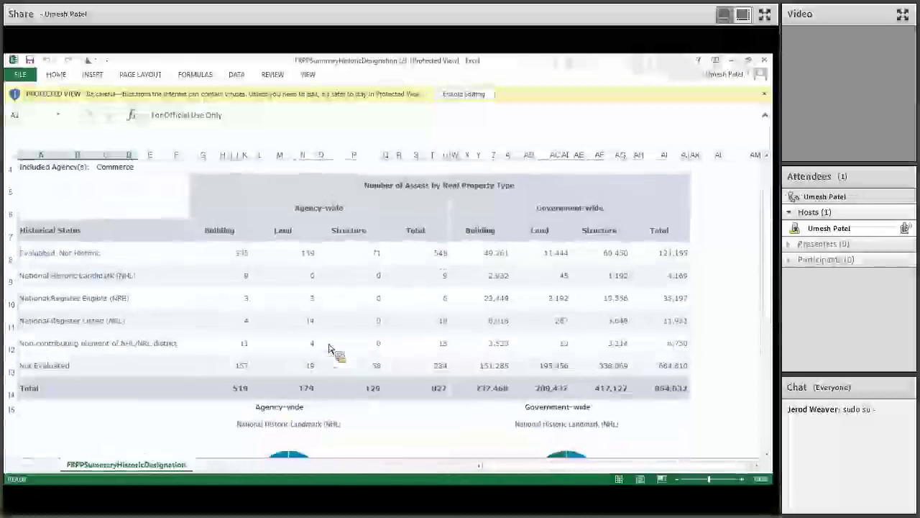
{"action": "scroll", "coordinate": [330, 349], "scroll_direction": "down", "scroll_amount": 1}
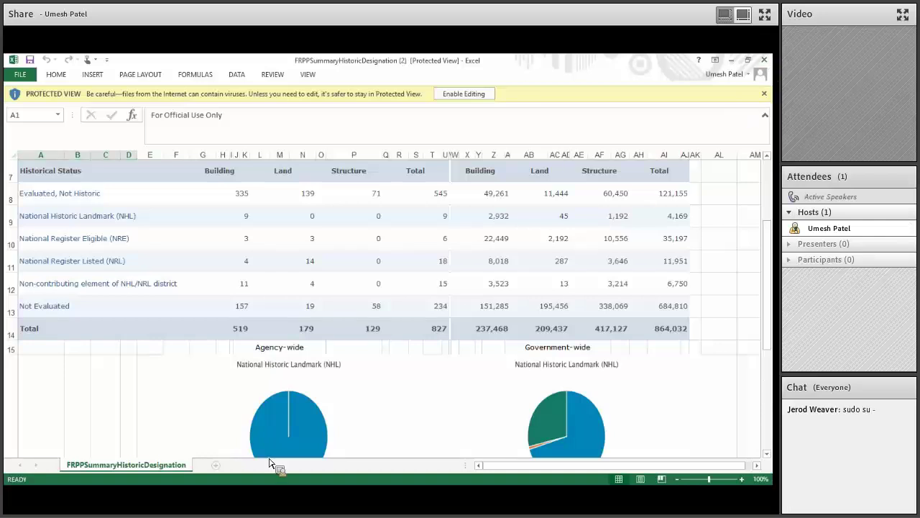
{"action": "mouse_move", "coordinate": [248, 488]}
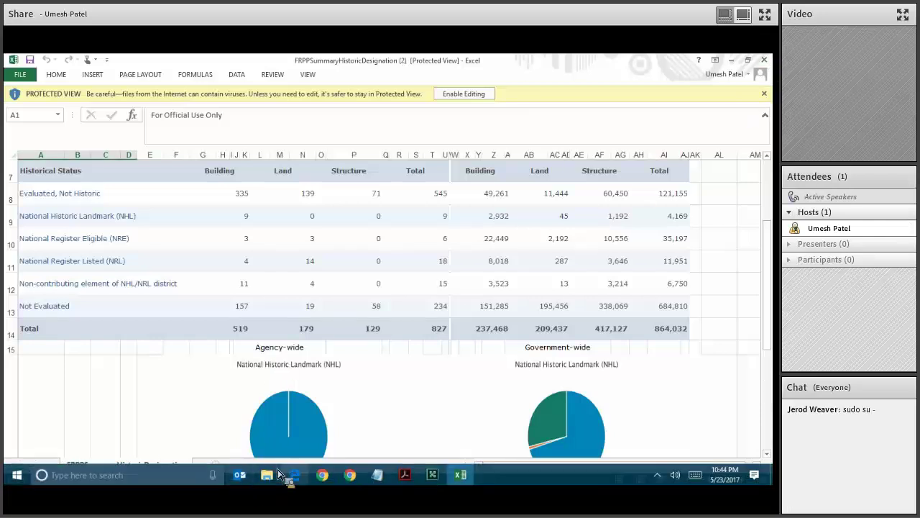
{"action": "left_click", "coordinate": [293, 474]}
Step: Export the Historic Designation summary as CSV and open it in Excel
{"action": "left_click", "coordinate": [91, 147]}
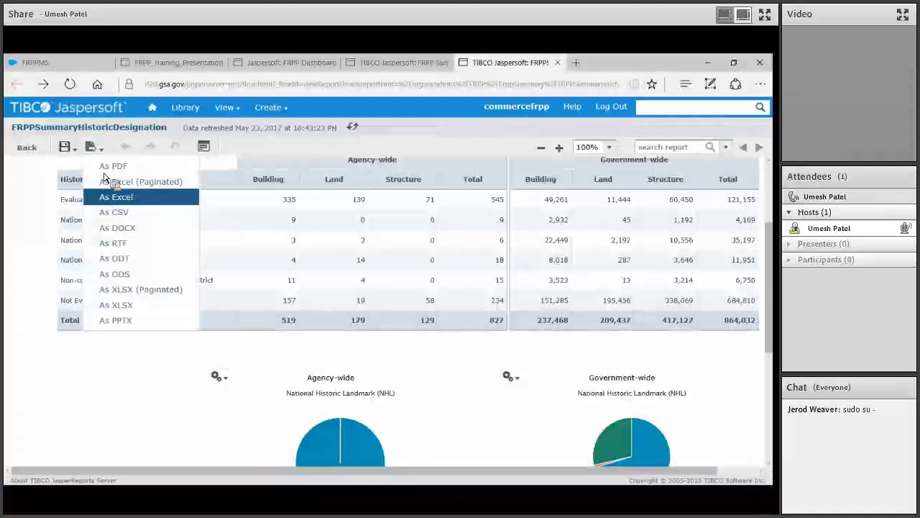
{"action": "left_click", "coordinate": [116, 214]}
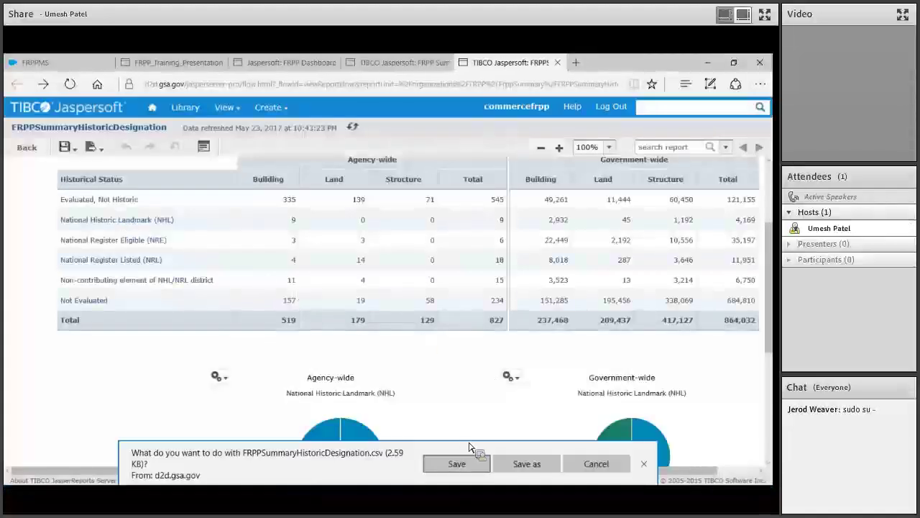
{"action": "left_click", "coordinate": [460, 463]}
{"action": "left_click", "coordinate": [459, 470]}
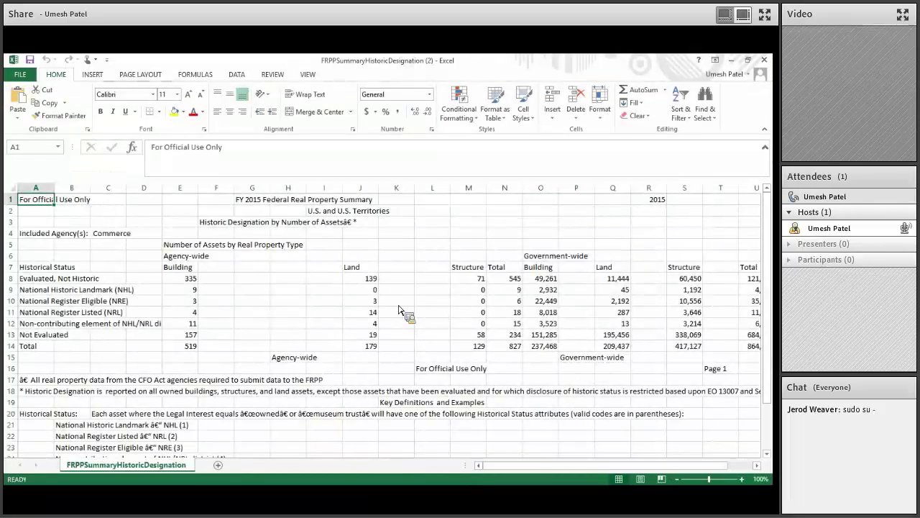
Step: Review the data-only CSV sheet, then close that workbook
{"action": "scroll", "coordinate": [400, 311], "scroll_direction": "down", "scroll_amount": 3}
{"action": "scroll", "coordinate": [400, 311], "scroll_direction": "up", "scroll_amount": 3}
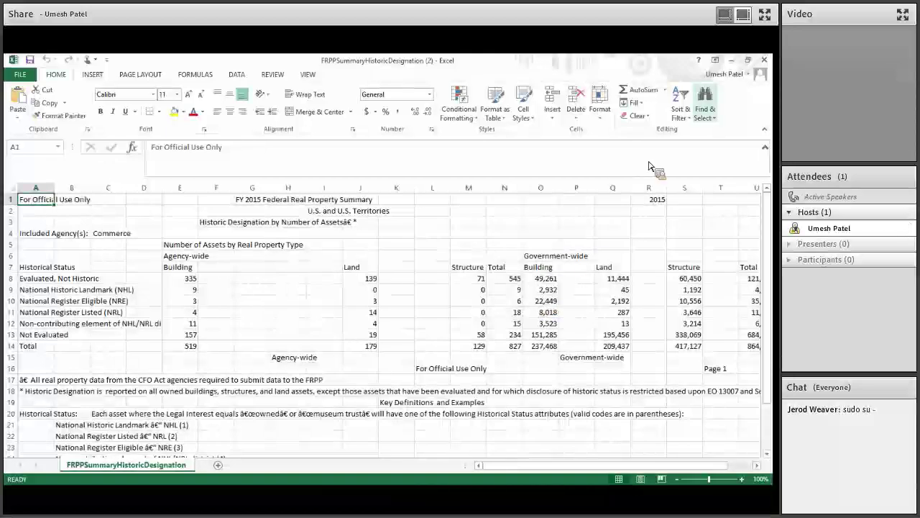
{"action": "left_click", "coordinate": [766, 61]}
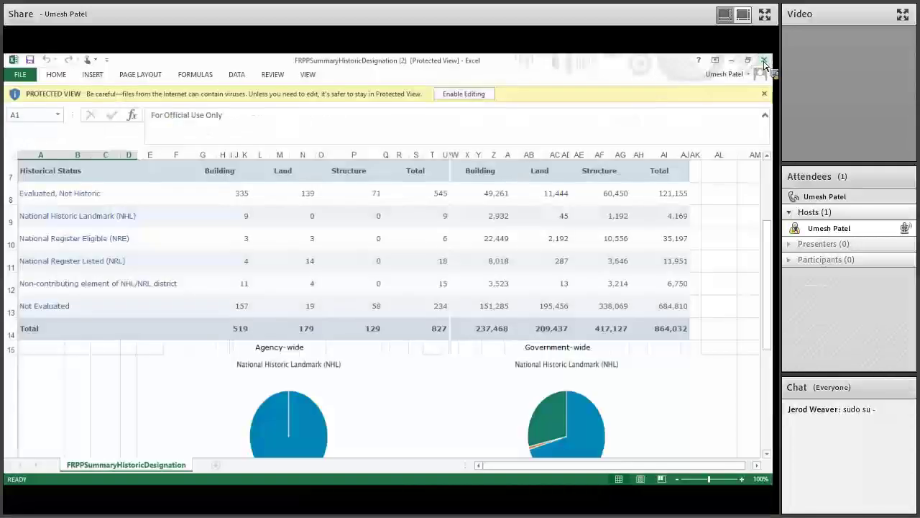
Step: Close the Protected View workbook and the Historic Designation report tab
{"action": "left_click", "coordinate": [766, 61]}
{"action": "mouse_move", "coordinate": [217, 376]}
{"action": "scroll", "coordinate": [237, 388], "scroll_direction": "up", "scroll_amount": 4}
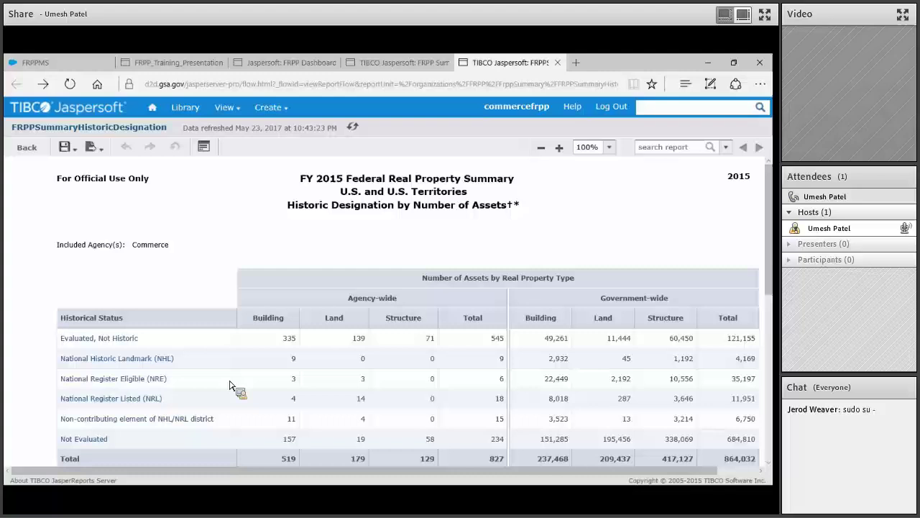
{"action": "left_click", "coordinate": [558, 64]}
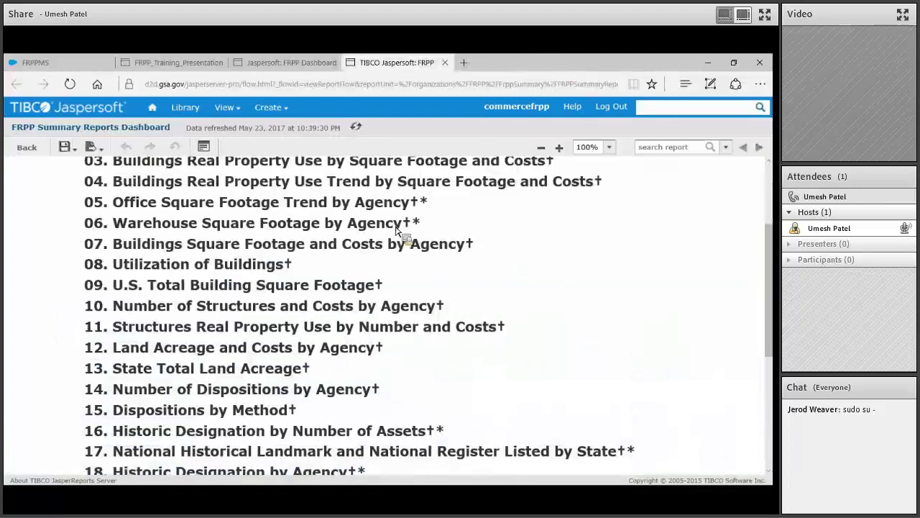
{"action": "scroll", "coordinate": [288, 353], "scroll_direction": "down", "scroll_amount": 7}
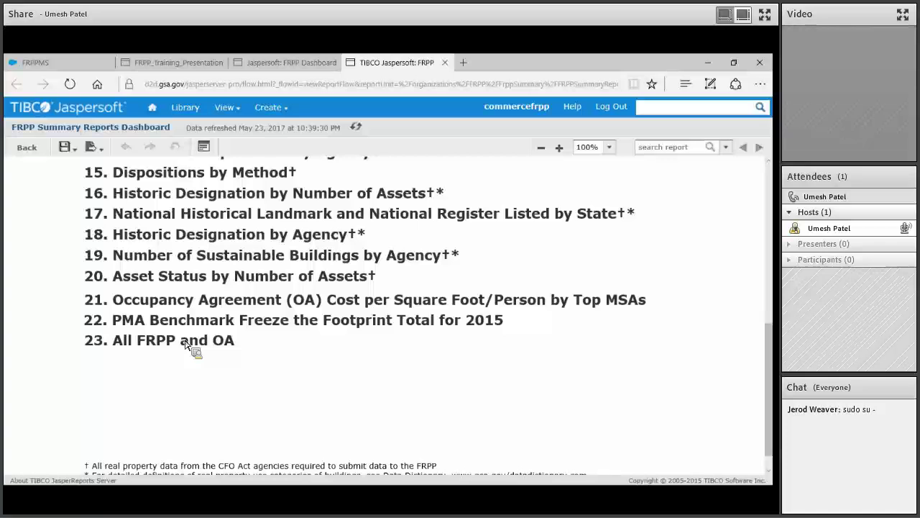
Step: Open report 23, All FRPP and OA, scroll through it, then close its tab
{"action": "left_click", "coordinate": [184, 341]}
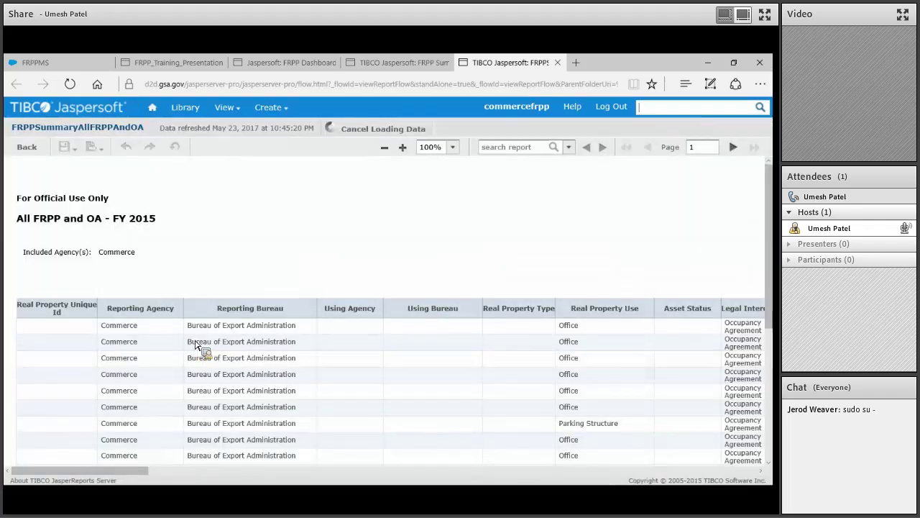
{"action": "scroll", "coordinate": [338, 343], "scroll_direction": "down", "scroll_amount": 5}
{"action": "scroll", "coordinate": [531, 306], "scroll_direction": "up", "scroll_amount": 5}
{"action": "scroll", "coordinate": [532, 307], "scroll_direction": "down", "scroll_amount": 5}
{"action": "scroll", "coordinate": [532, 307], "scroll_direction": "up", "scroll_amount": 5}
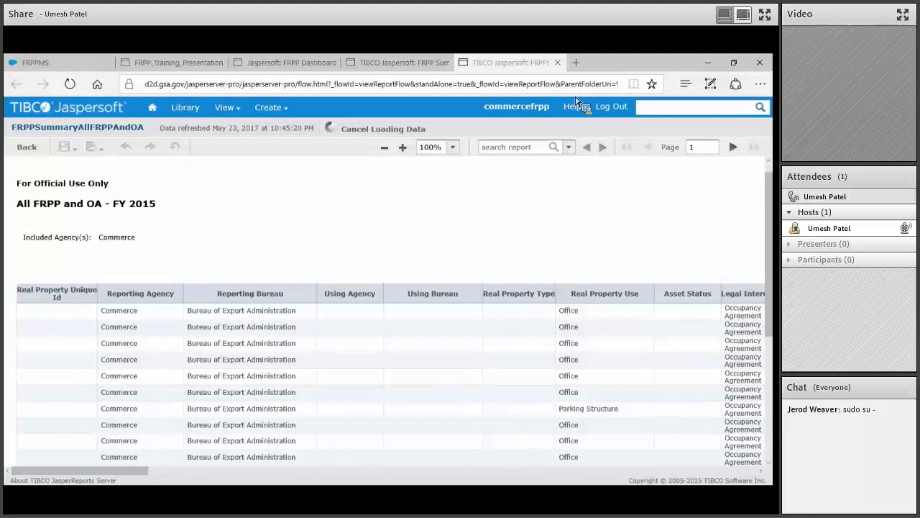
{"action": "left_click", "coordinate": [557, 63]}
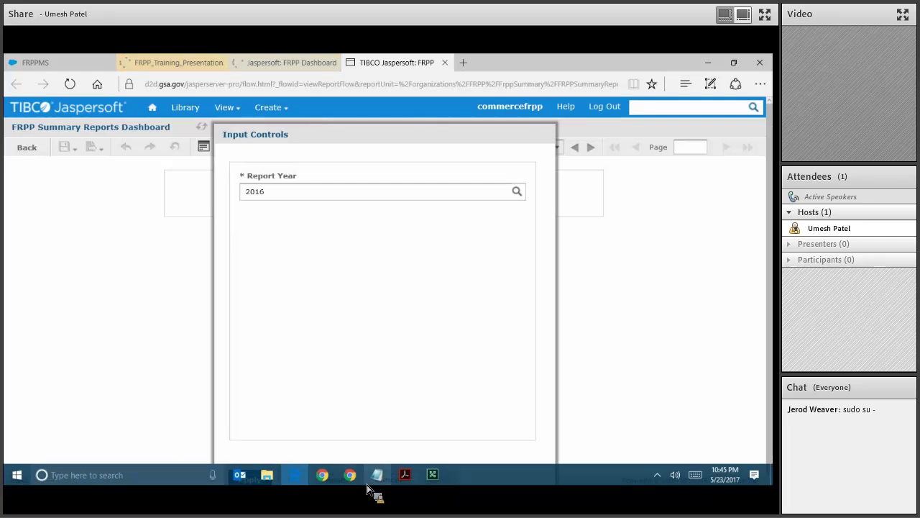
Step: Dismiss the report year prompt and close the Summary Reports Dashboard tab
{"action": "mouse_move", "coordinate": [435, 487]}
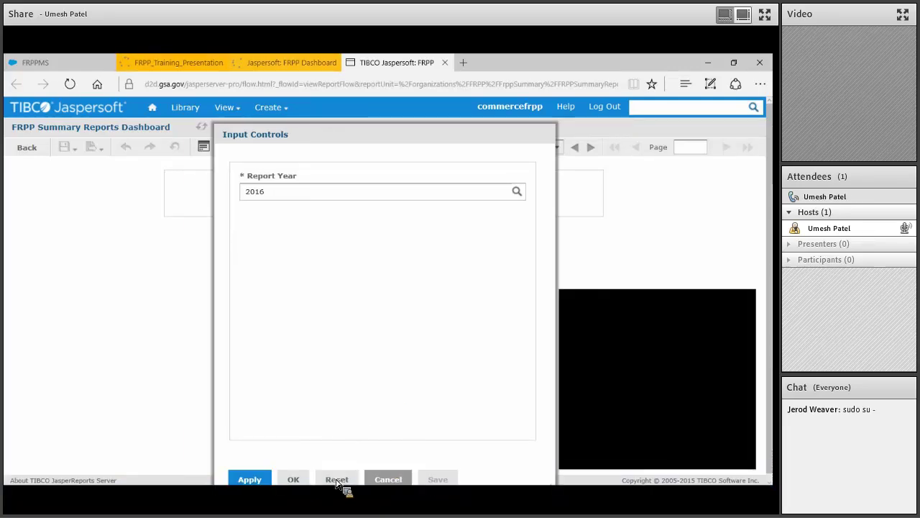
{"action": "left_click", "coordinate": [392, 479]}
{"action": "left_click", "coordinate": [445, 64]}
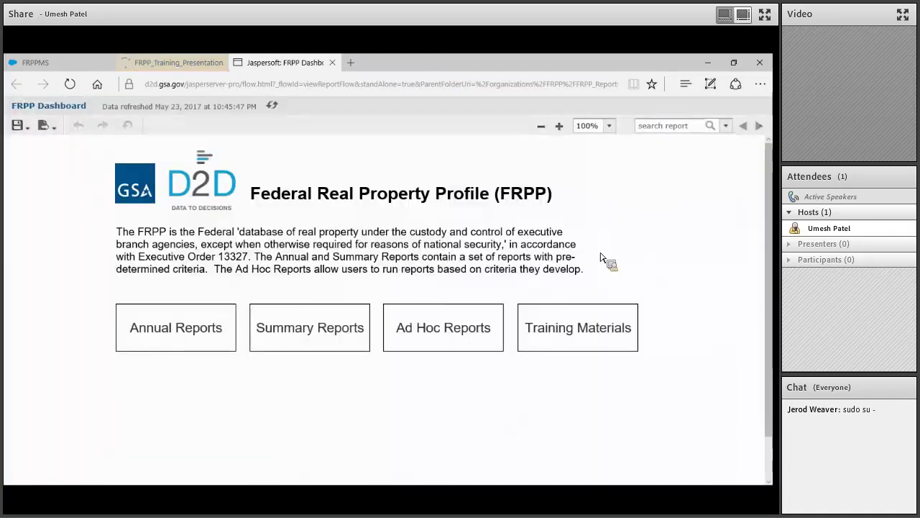
Step: Close the FRPP_Training_Presentation tab, leaving the FRPP Dashboard showing
{"action": "left_click", "coordinate": [195, 64]}
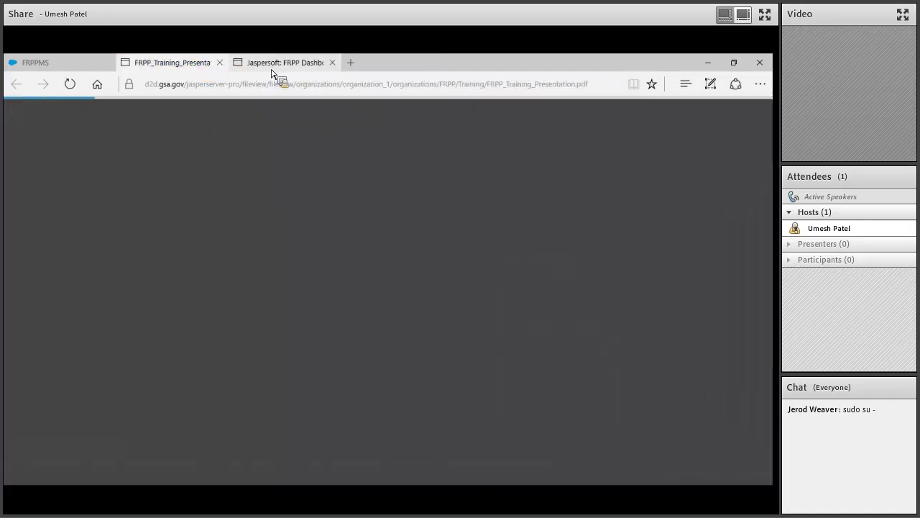
{"action": "left_click", "coordinate": [274, 65]}
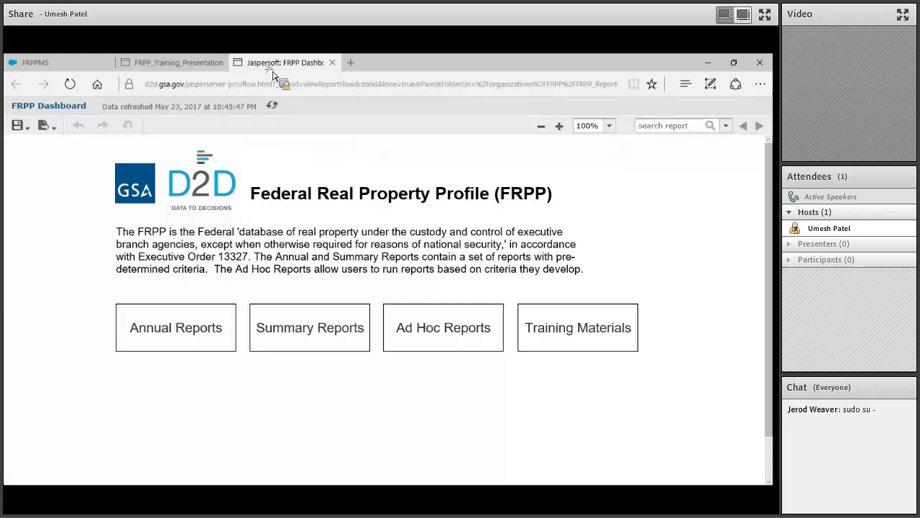
{"action": "left_click", "coordinate": [212, 63]}
{"action": "left_click", "coordinate": [221, 63]}
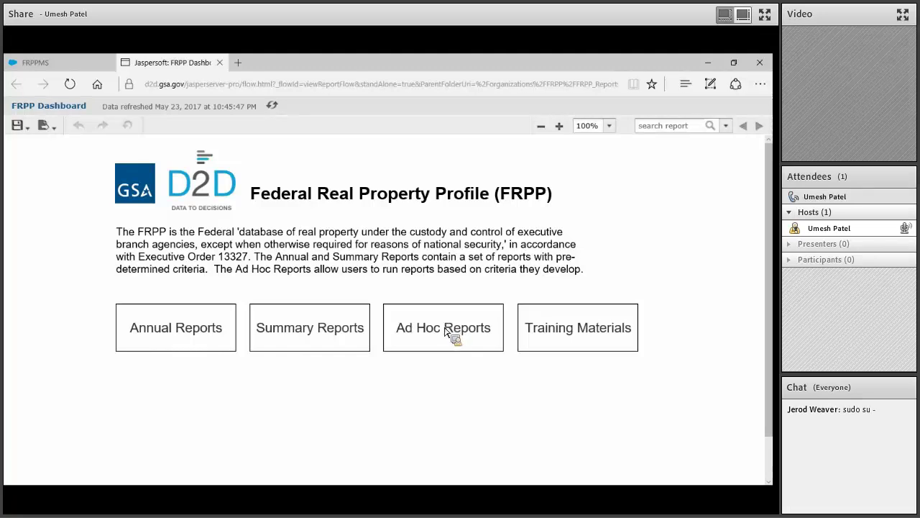
Step: Open Ad Hoc Reports and browse to FRPP's Ad Hoc Views folder with the 2005–2016 Basic Search Examples
{"action": "left_click", "coordinate": [445, 329]}
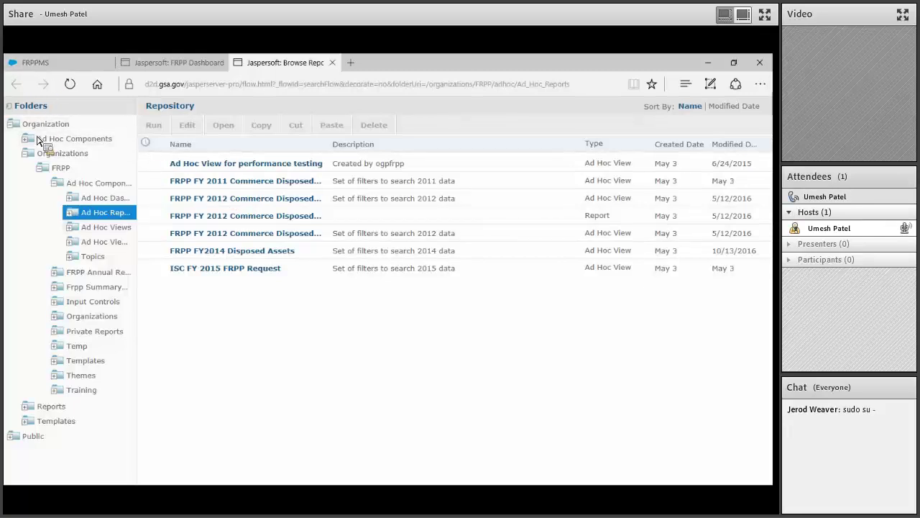
{"action": "left_click_drag", "start_coordinate": [79, 246], "coordinate": [165, 226]}
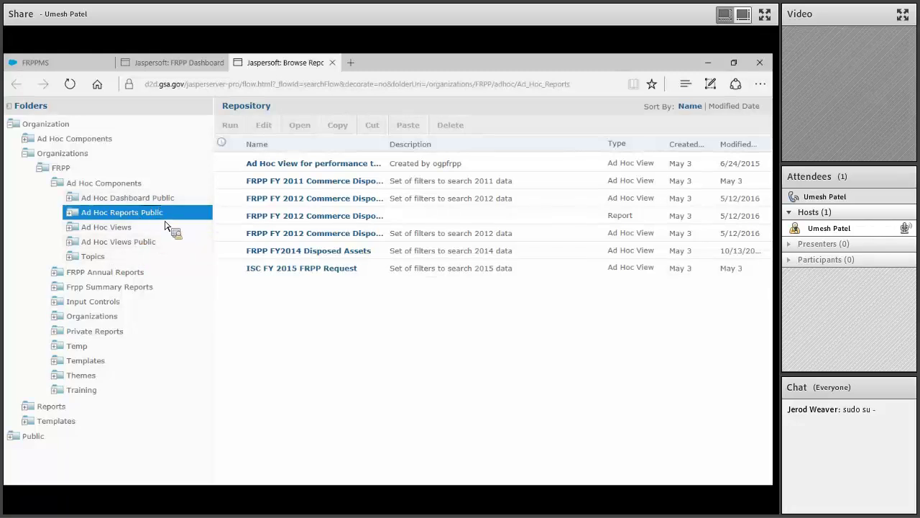
{"action": "left_click_drag", "start_coordinate": [165, 226], "coordinate": [164, 226]}
{"action": "left_click_drag", "start_coordinate": [165, 225], "coordinate": [337, 365]}
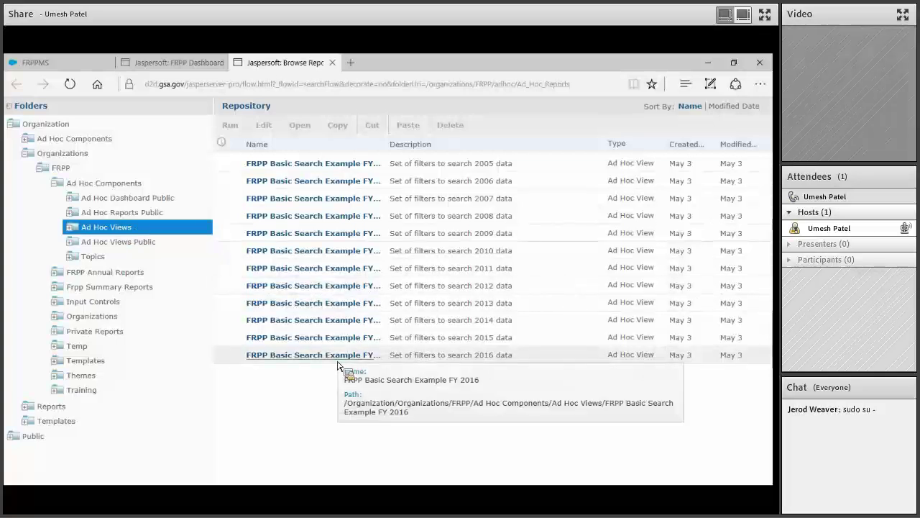
{"action": "left_click_drag", "start_coordinate": [337, 365], "coordinate": [338, 365]}
{"action": "left_click_drag", "start_coordinate": [337, 366], "coordinate": [370, 362]}
Step: Open the FRPP Basic Search Example FY 2016 view and show its 'Save Ad Hoc View As...' option
{"action": "left_click", "coordinate": [369, 361]}
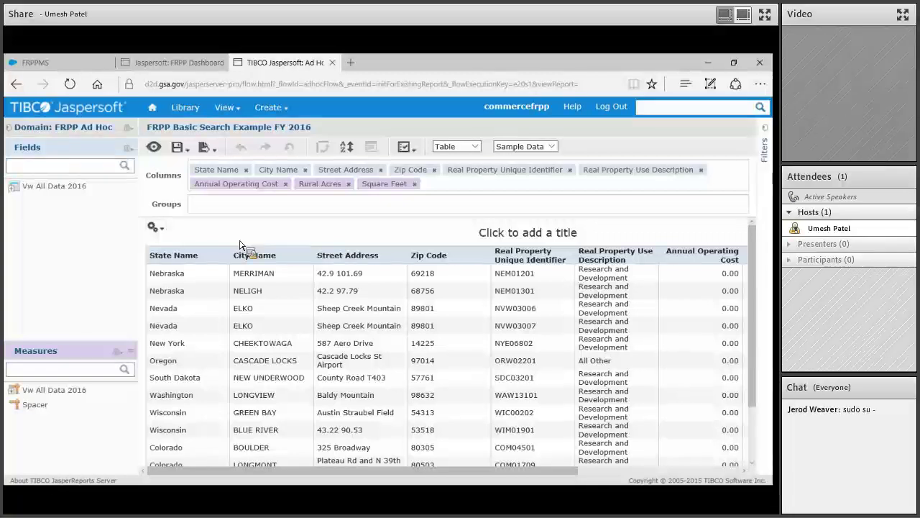
{"action": "mouse_move", "coordinate": [188, 147]}
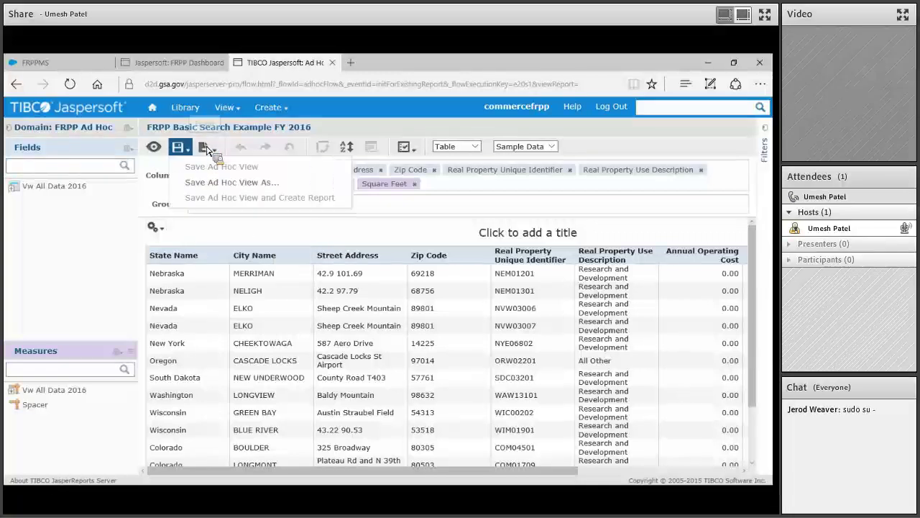
{"action": "left_click", "coordinate": [197, 182]}
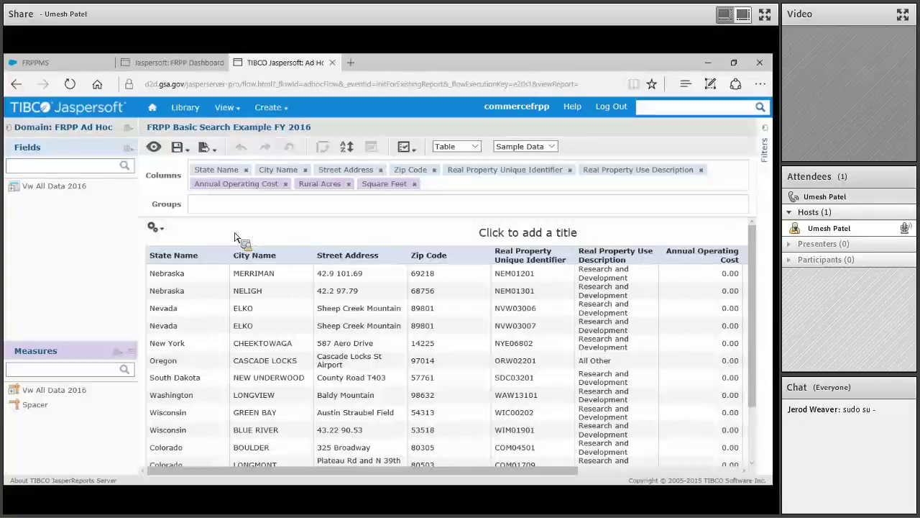
{"action": "left_click", "coordinate": [179, 146]}
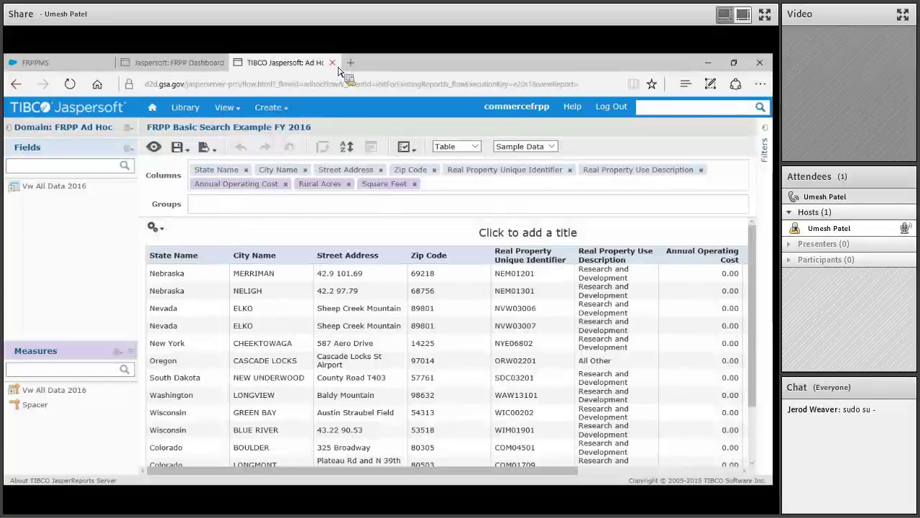
Step: Close the FY 2016 ad hoc view and select the second user account in the notes
{"action": "left_click", "coordinate": [332, 62]}
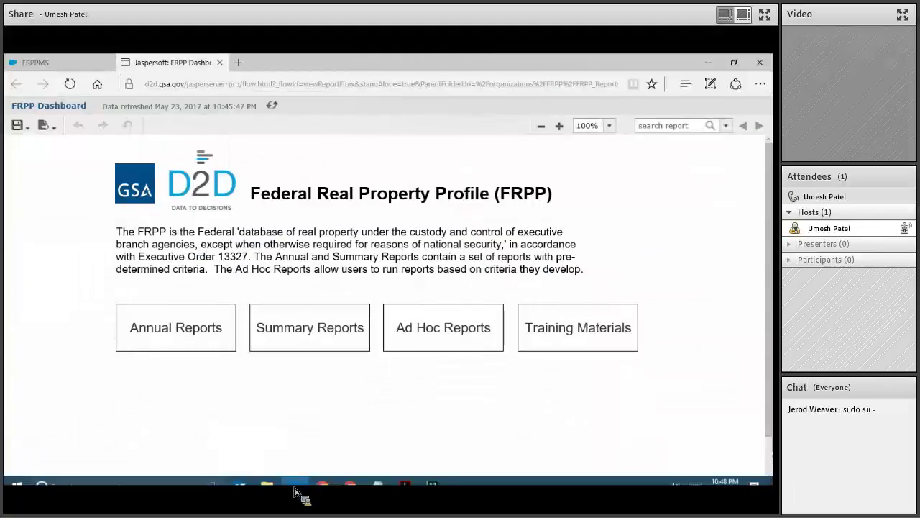
{"action": "left_click", "coordinate": [372, 482]}
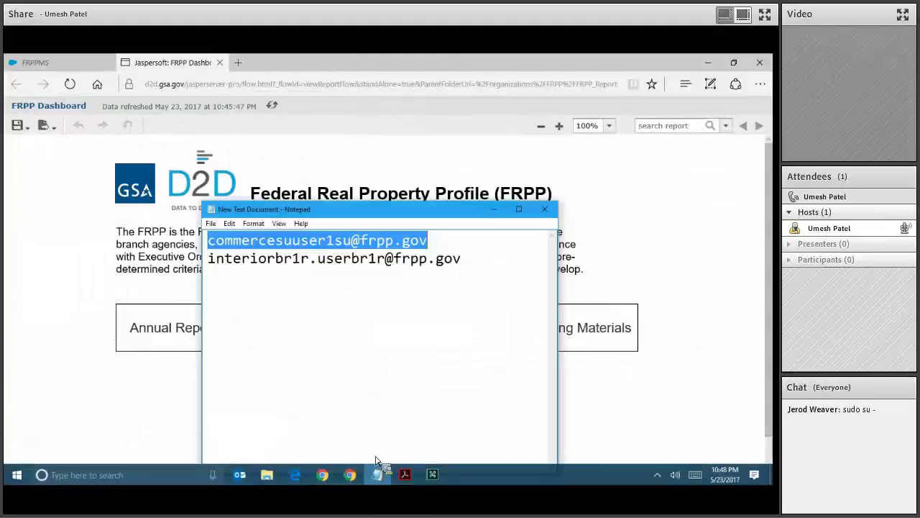
{"action": "left_click_drag", "start_coordinate": [461, 260], "coordinate": [210, 265]}
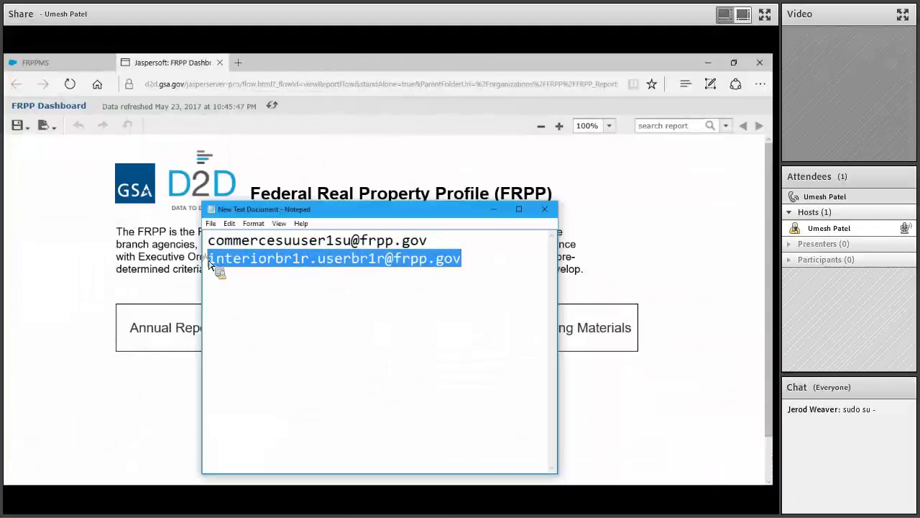
{"action": "left_click", "coordinate": [661, 410]}
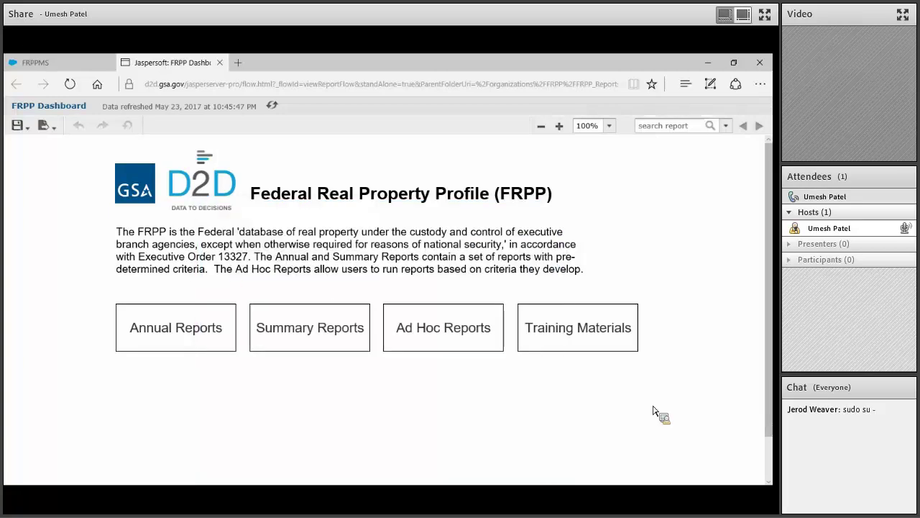
Step: Bring the FRPP Training Presentation PDF forward and scroll to slide 3
{"action": "mouse_move", "coordinate": [309, 493]}
{"action": "left_click", "coordinate": [349, 476]}
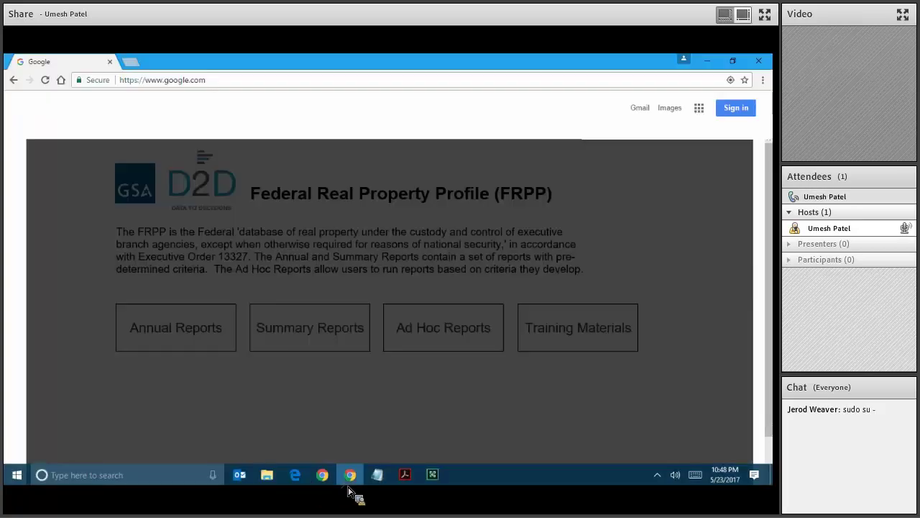
{"action": "mouse_move", "coordinate": [343, 492]}
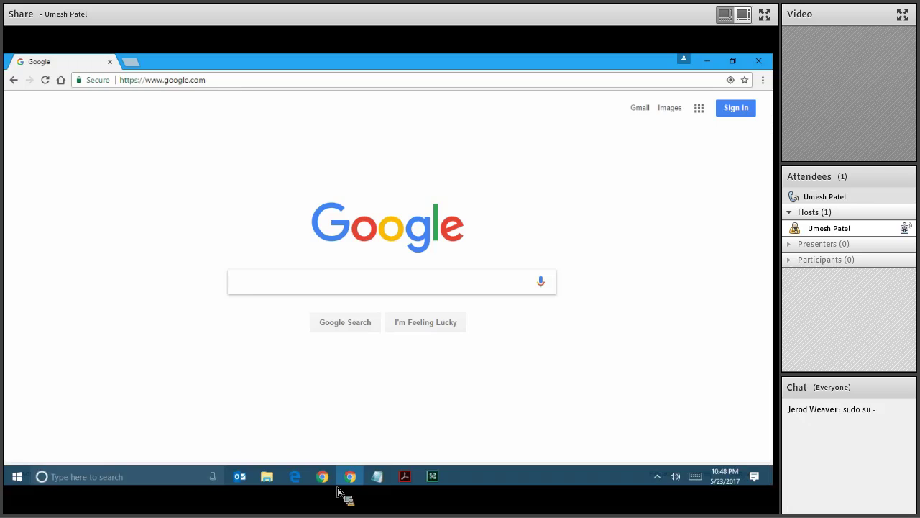
{"action": "mouse_move", "coordinate": [294, 483]}
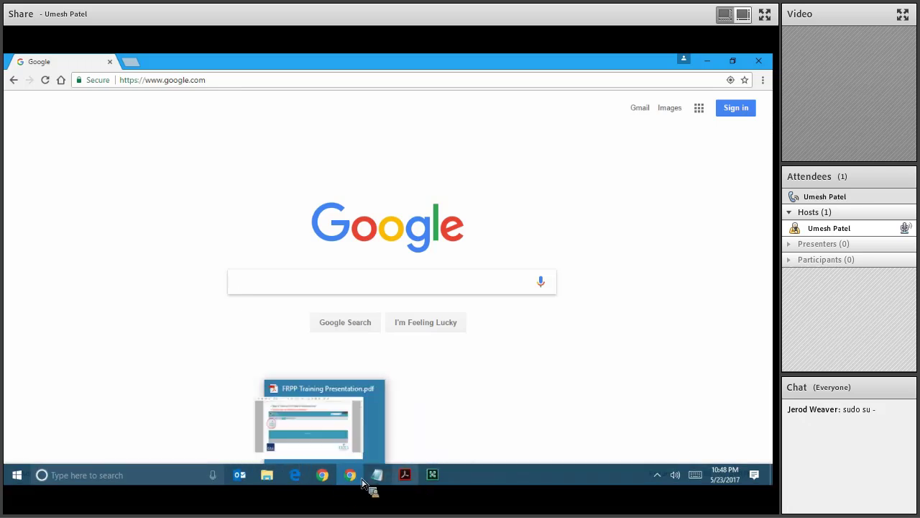
{"action": "left_click", "coordinate": [408, 483]}
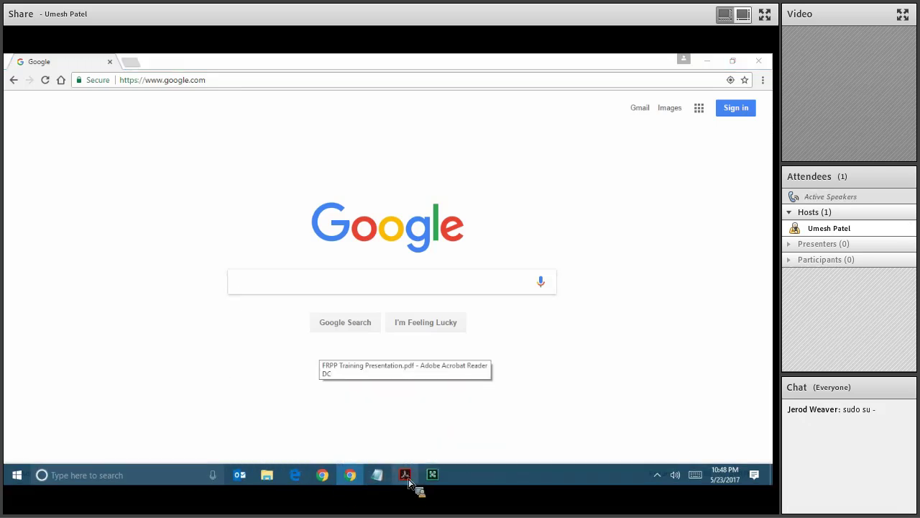
{"action": "scroll", "coordinate": [380, 406], "scroll_direction": "up", "scroll_amount": 5}
{"action": "scroll", "coordinate": [374, 406], "scroll_direction": "up", "scroll_amount": 5}
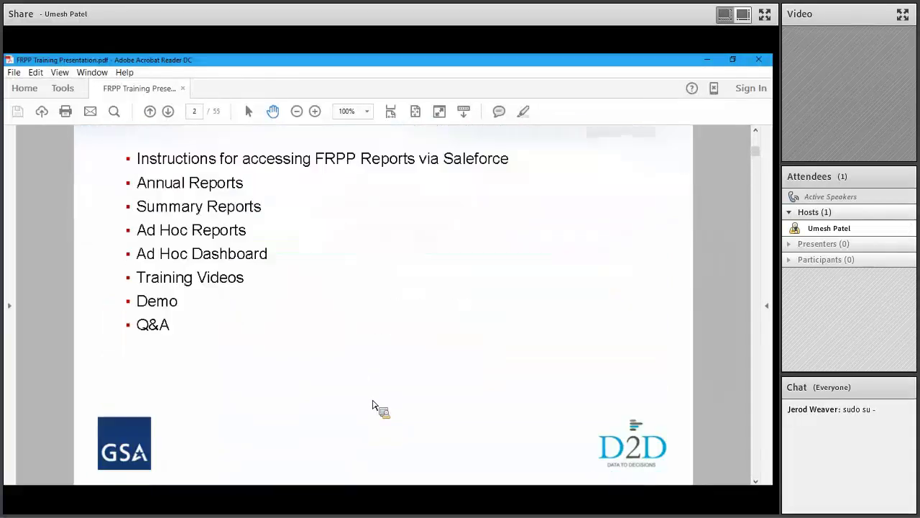
{"action": "scroll", "coordinate": [372, 407], "scroll_direction": "down", "scroll_amount": 3}
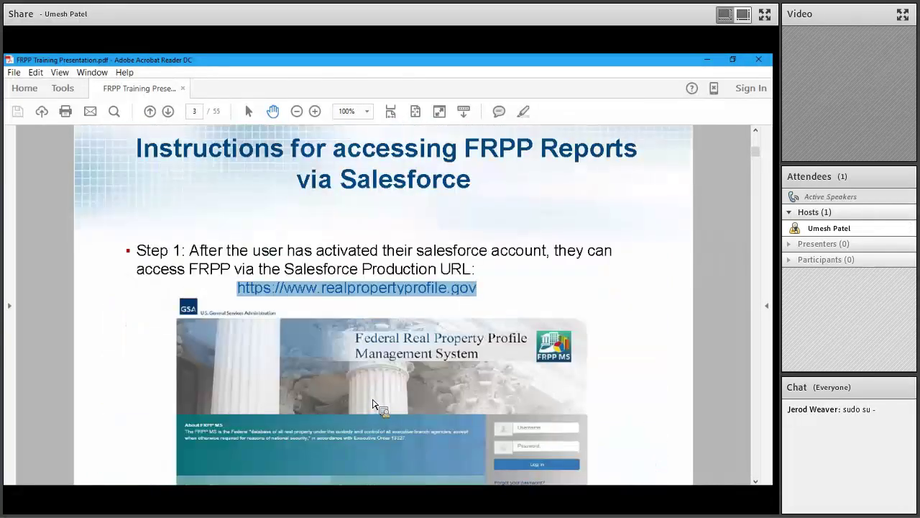
Step: Copy the Salesforce Production URL from the slide and bring the Chrome window forward
{"action": "right_click", "coordinate": [363, 288]}
{"action": "left_click", "coordinate": [379, 300]}
{"action": "key", "text": "super"}
{"action": "left_click", "coordinate": [353, 474]}
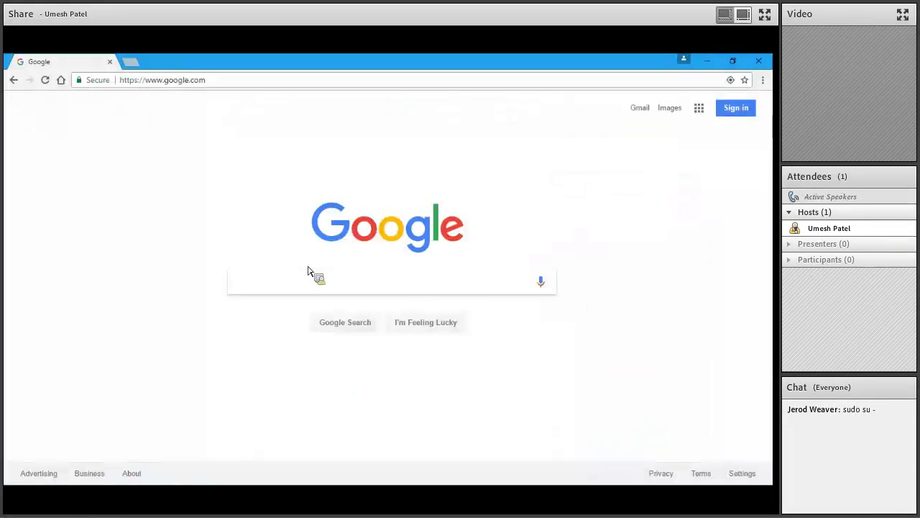
Step: Load the copied realpropertyprofile.gov address in Chrome's address bar
{"action": "left_click", "coordinate": [263, 84]}
{"action": "key", "text": "ctrl+v"}
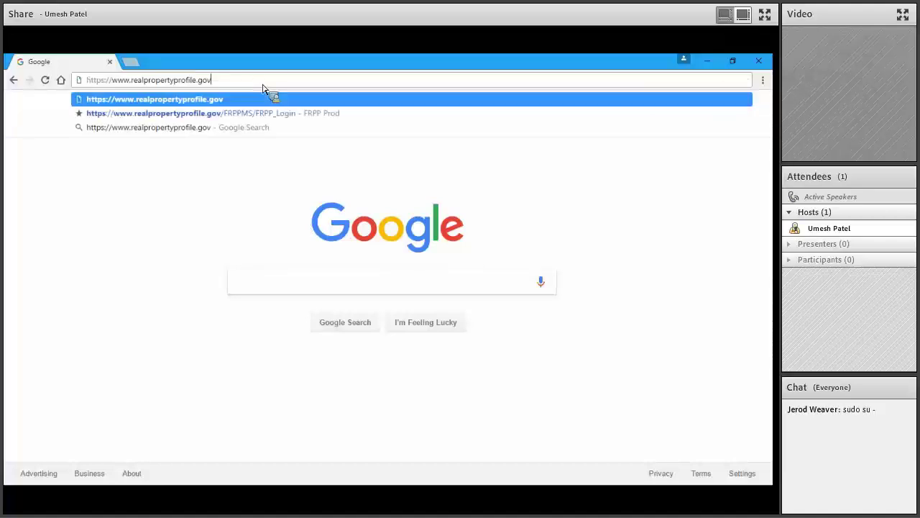
{"action": "key", "text": "Return"}
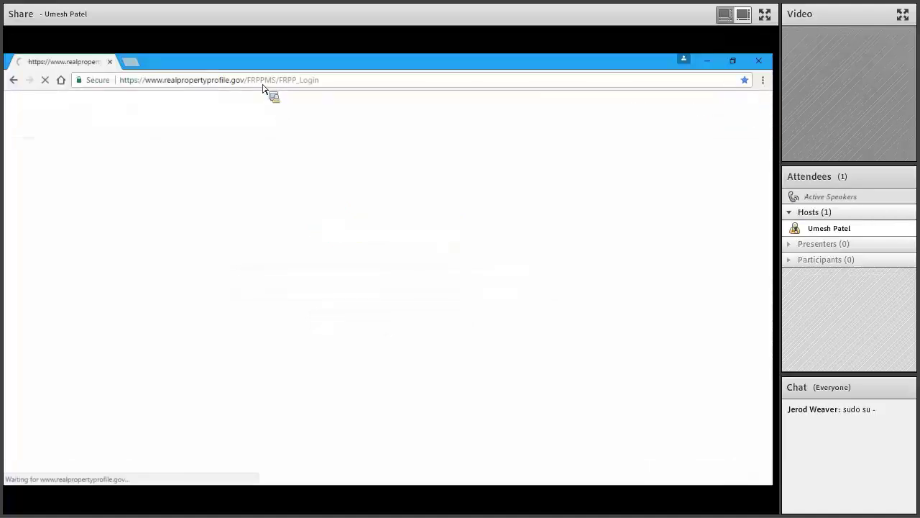
Step: Copy the test user's username from the Notepad notes
{"action": "key", "text": "super"}
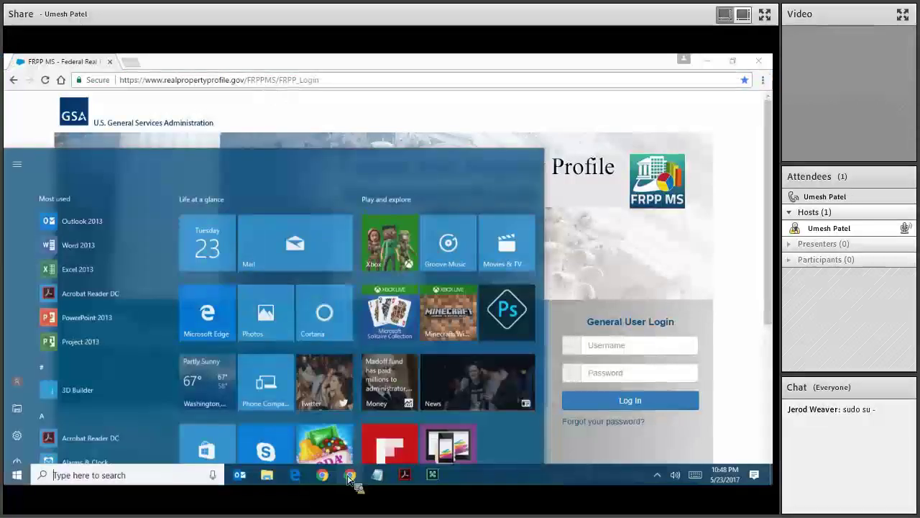
{"action": "left_click", "coordinate": [379, 477]}
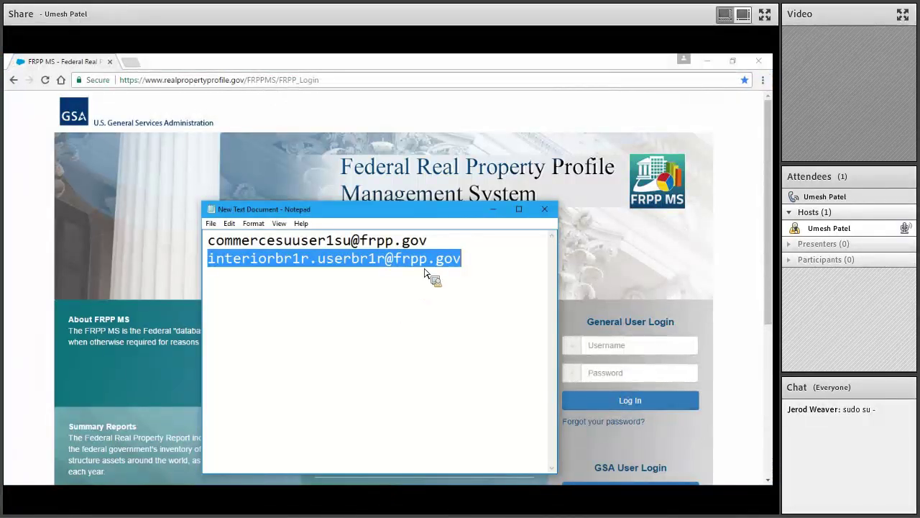
{"action": "type", "text": "c"}
{"action": "key", "text": "ctrl+z"}
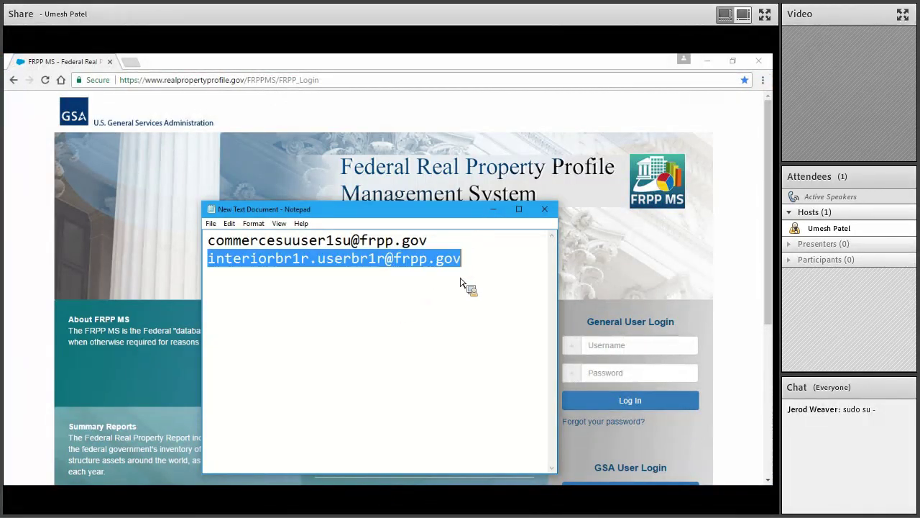
{"action": "right_click", "coordinate": [432, 261]}
{"action": "left_click", "coordinate": [353, 296]}
Step: Log in on the FRPP page with the pasted username and the account password
{"action": "left_click", "coordinate": [575, 306]}
{"action": "left_click", "coordinate": [603, 345]}
{"action": "key", "text": "ctrl+v"}
{"action": "left_click", "coordinate": [604, 372]}
{"action": "type", "text": "••••"}
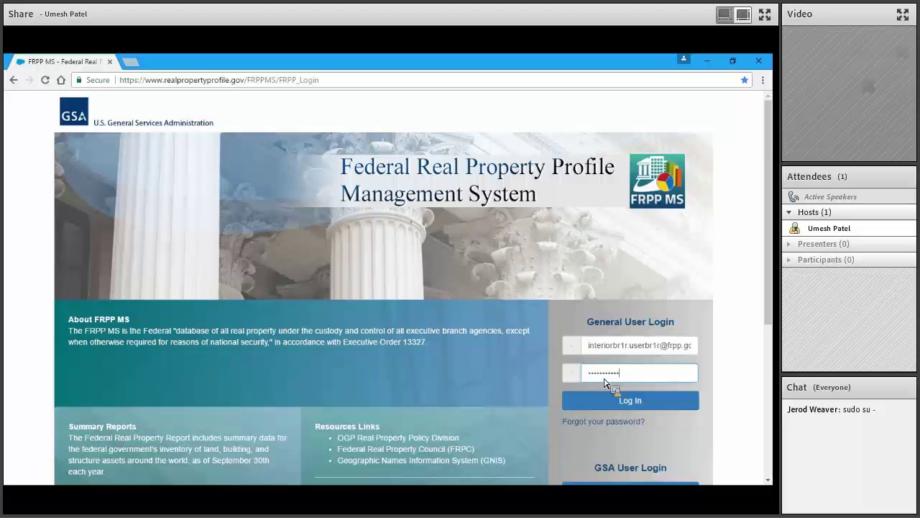
{"action": "left_click", "coordinate": [605, 401]}
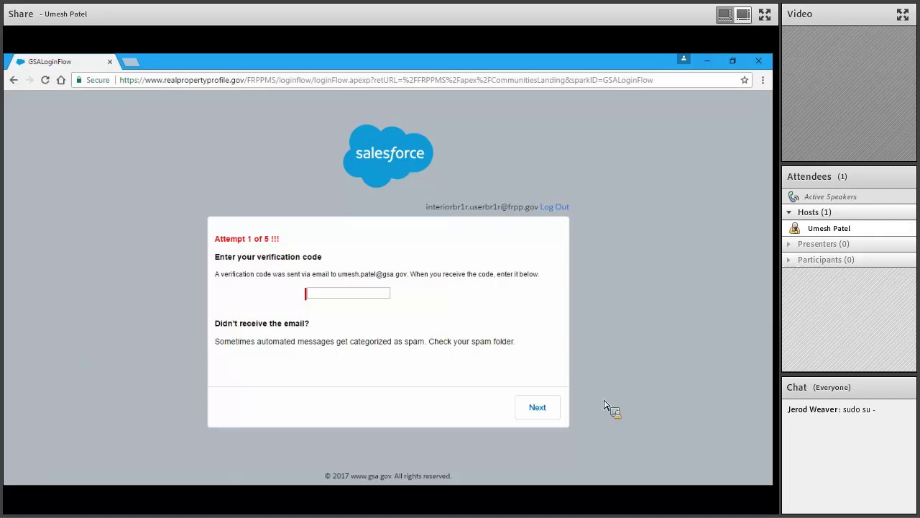
Step: Enter the emailed verification code and submit it
{"action": "left_click", "coordinate": [359, 297]}
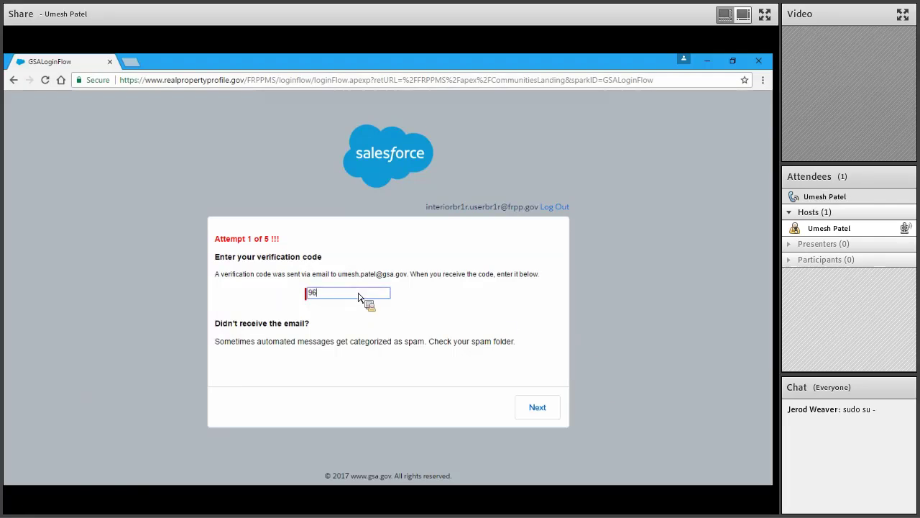
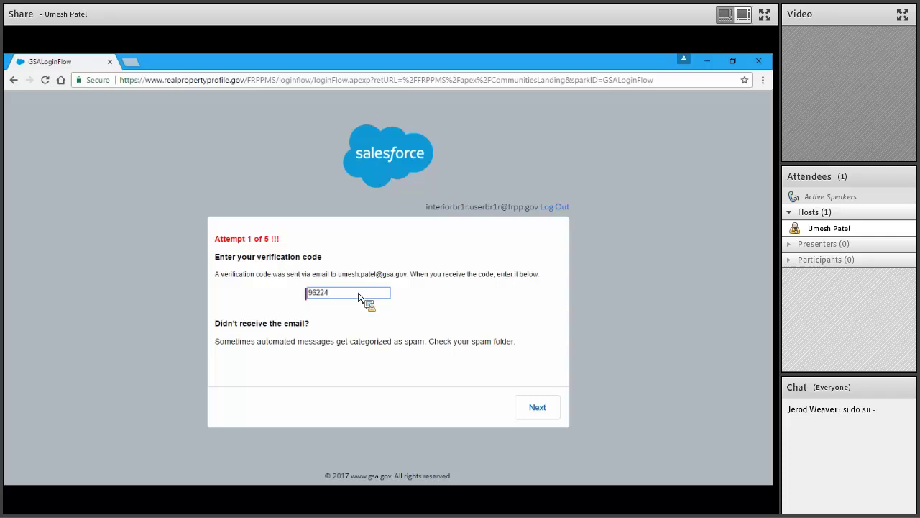
{"action": "left_click", "coordinate": [550, 407]}
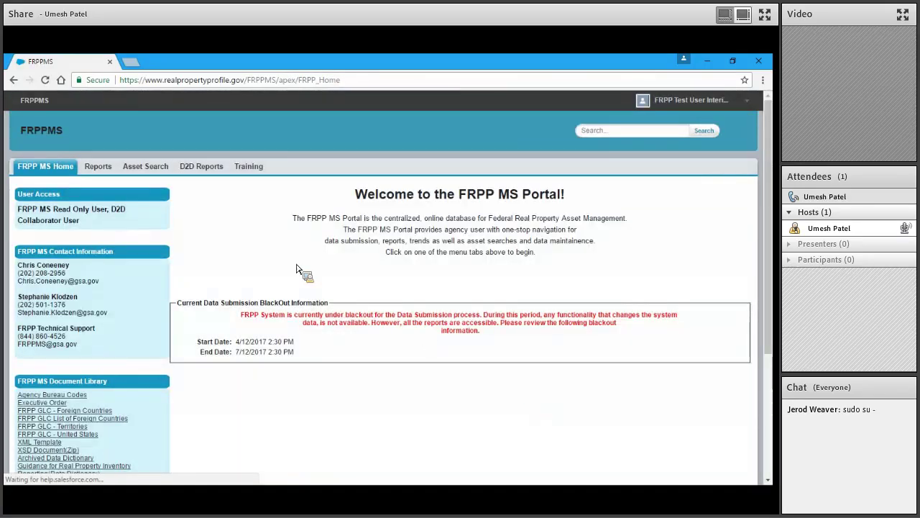
Step: On D2D Reports, always allow pop-ups from realpropertyprofile.gov and relaunch the D2D tile
{"action": "left_click", "coordinate": [204, 167]}
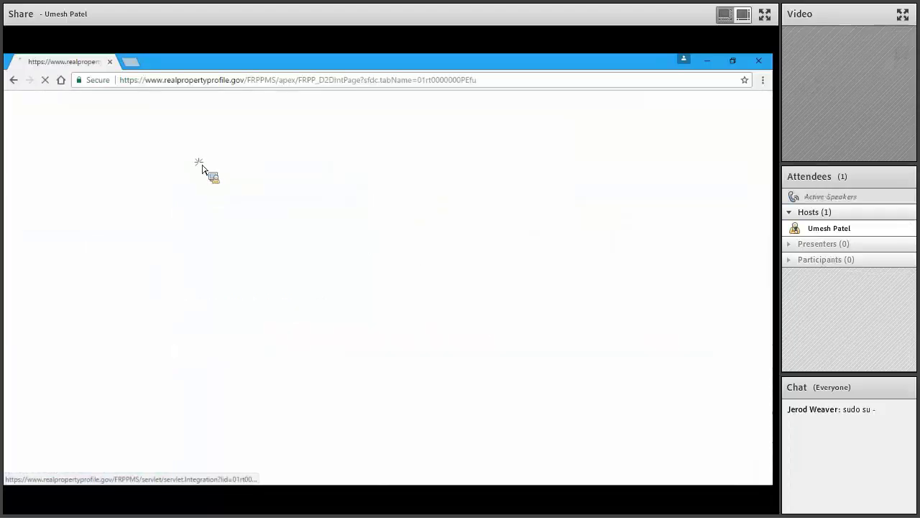
{"action": "left_click", "coordinate": [85, 200]}
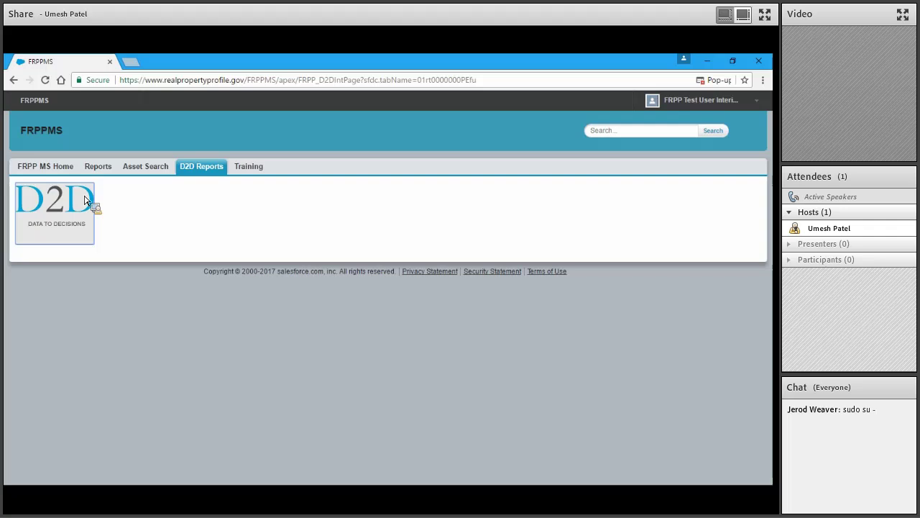
{"action": "left_click", "coordinate": [731, 80]}
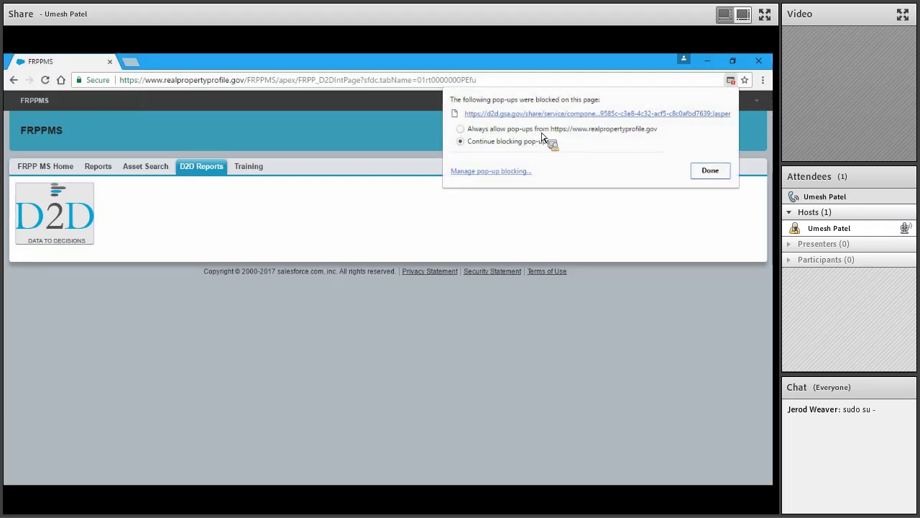
{"action": "left_click", "coordinate": [543, 131]}
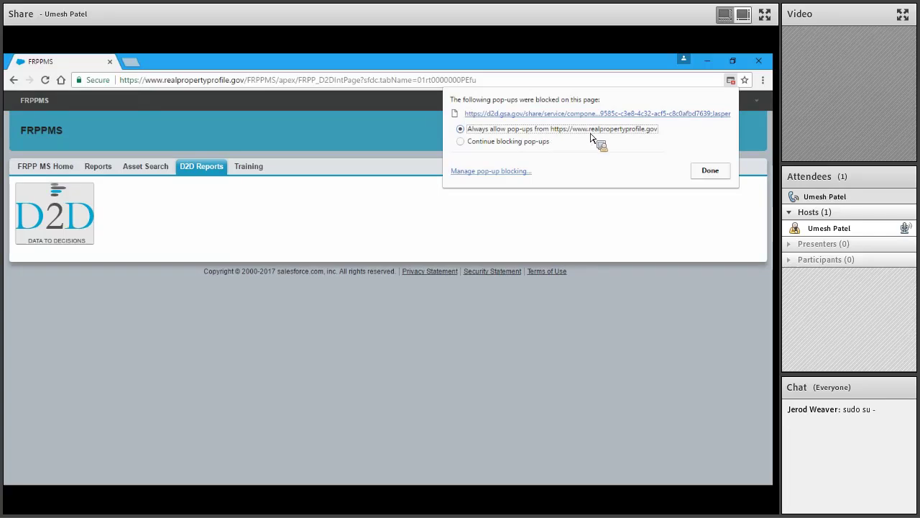
{"action": "left_click", "coordinate": [709, 171]}
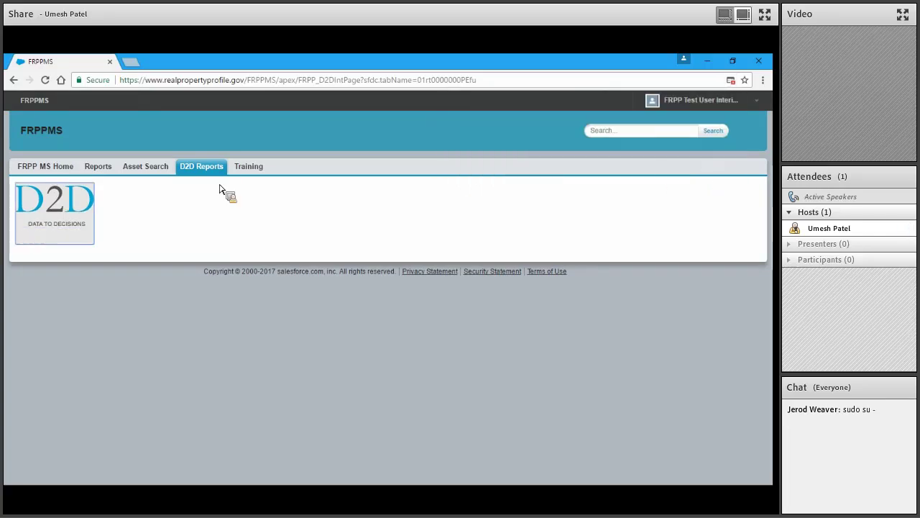
{"action": "left_click", "coordinate": [44, 204]}
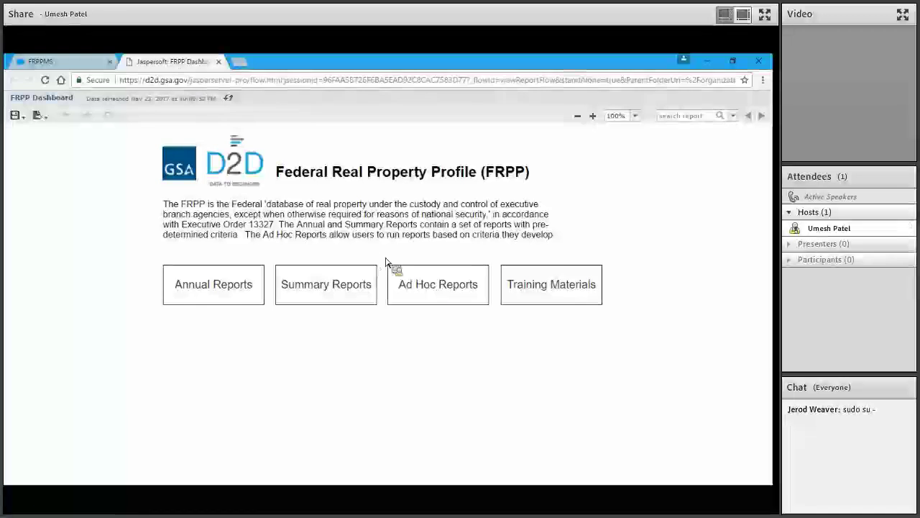
Step: Choose the Ad Hoc Reports box on the FRPP Dashboard to reach the Jaspersoft Home page
{"action": "left_click", "coordinate": [429, 290]}
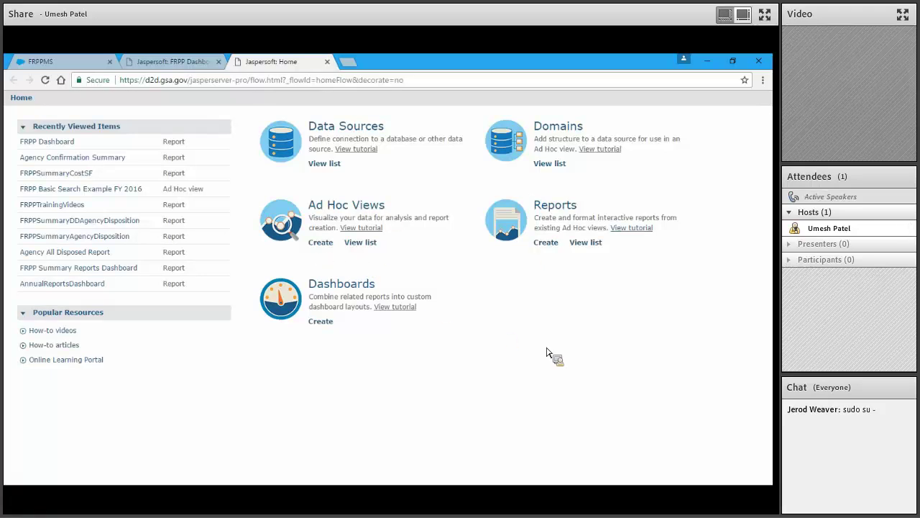
{"action": "left_click", "coordinate": [584, 242]}
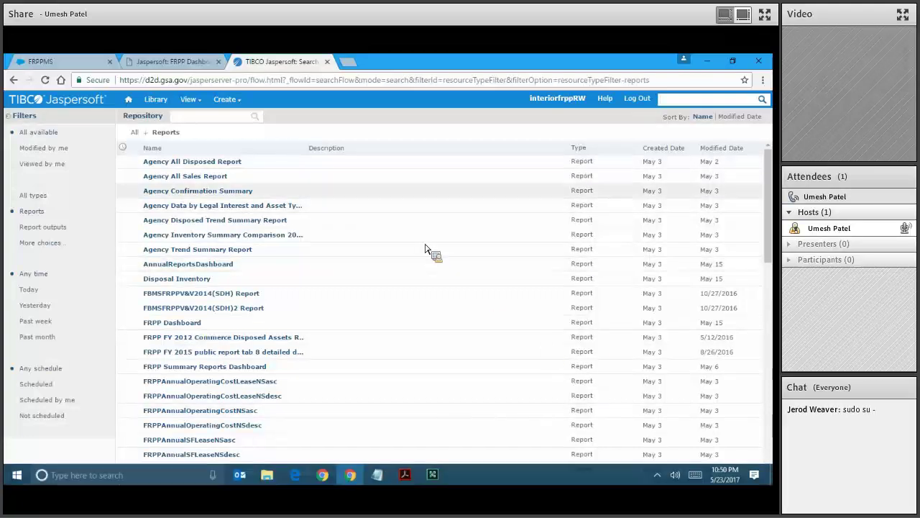
{"action": "scroll", "coordinate": [287, 342], "scroll_direction": "down", "scroll_amount": 3}
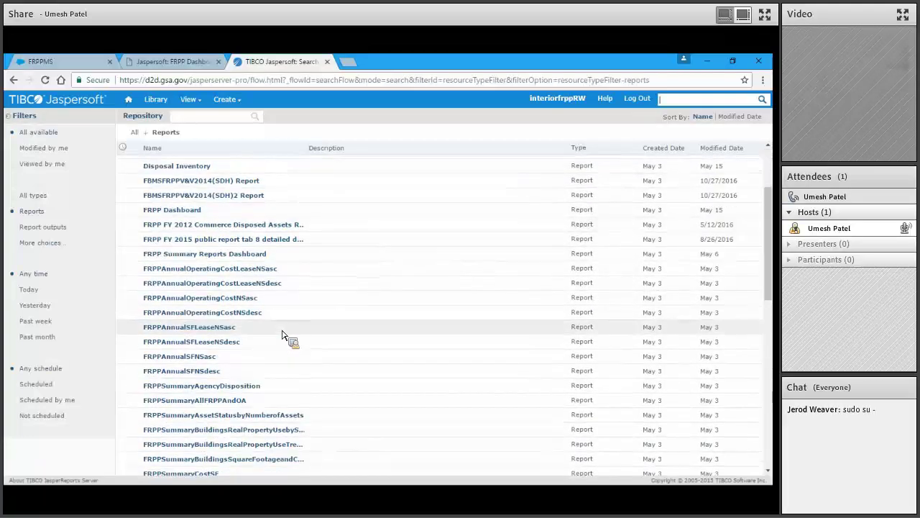
{"action": "scroll", "coordinate": [282, 334], "scroll_direction": "down", "scroll_amount": 10}
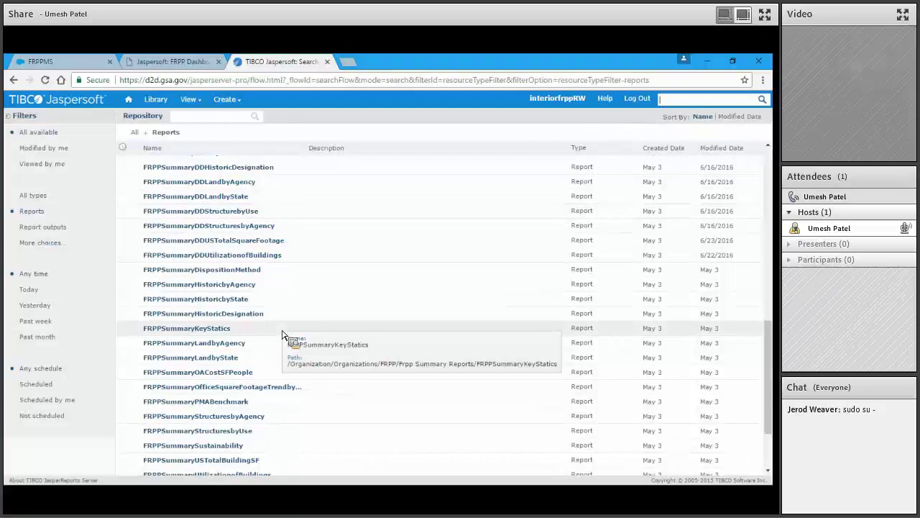
{"action": "scroll", "coordinate": [283, 334], "scroll_direction": "up", "scroll_amount": 15}
{"action": "scroll", "coordinate": [282, 335], "scroll_direction": "down", "scroll_amount": 2}
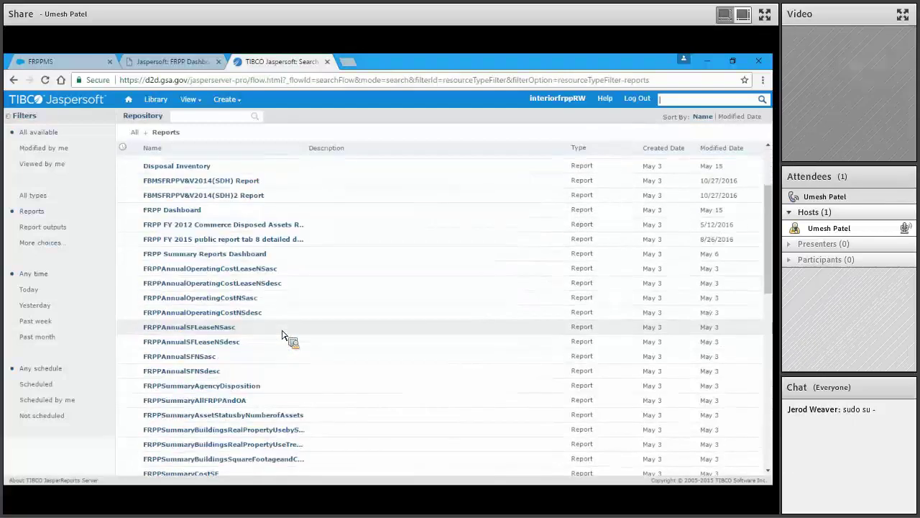
{"action": "scroll", "coordinate": [283, 334], "scroll_direction": "down", "scroll_amount": 10}
{"action": "scroll", "coordinate": [282, 334], "scroll_direction": "down", "scroll_amount": 3}
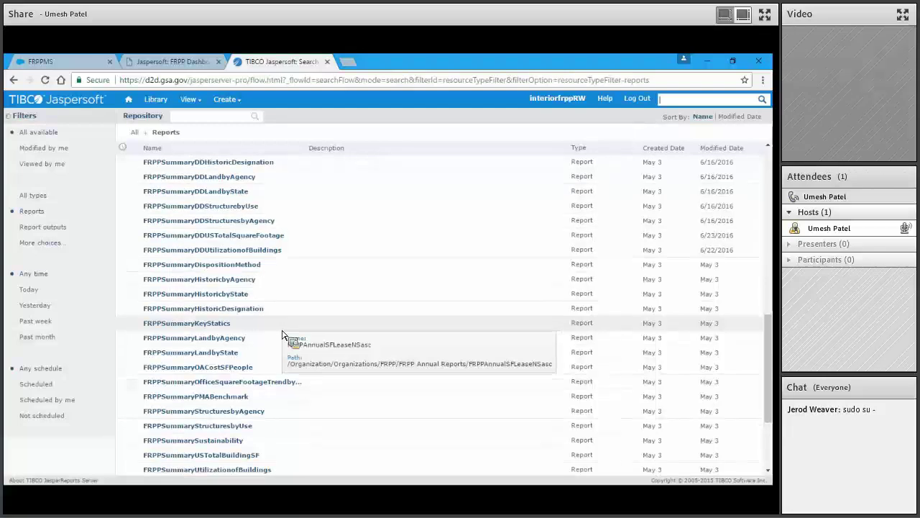
{"action": "scroll", "coordinate": [282, 334], "scroll_direction": "up", "scroll_amount": 3}
{"action": "scroll", "coordinate": [282, 335], "scroll_direction": "up", "scroll_amount": 5}
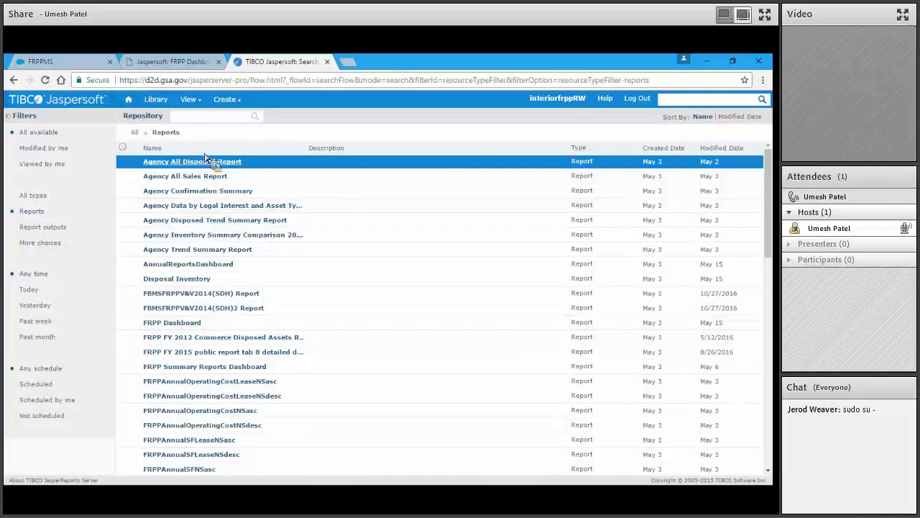
{"action": "left_click", "coordinate": [328, 62]}
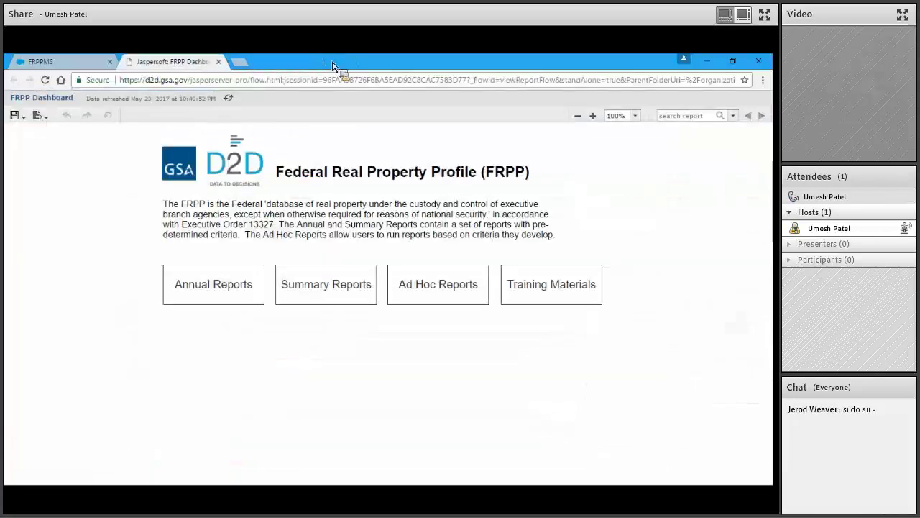
{"action": "left_click", "coordinate": [433, 289]}
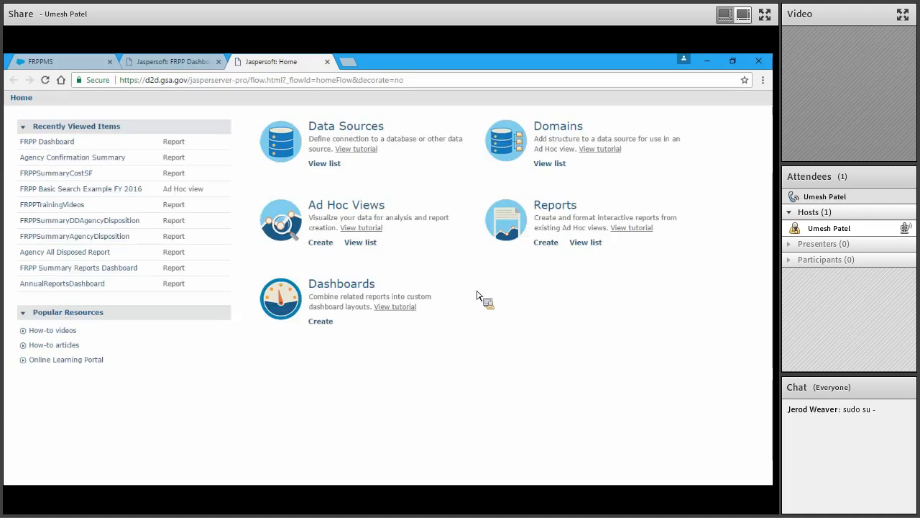
Step: List all Ad Hoc Views, then switch to View > Repository
{"action": "left_click", "coordinate": [375, 244]}
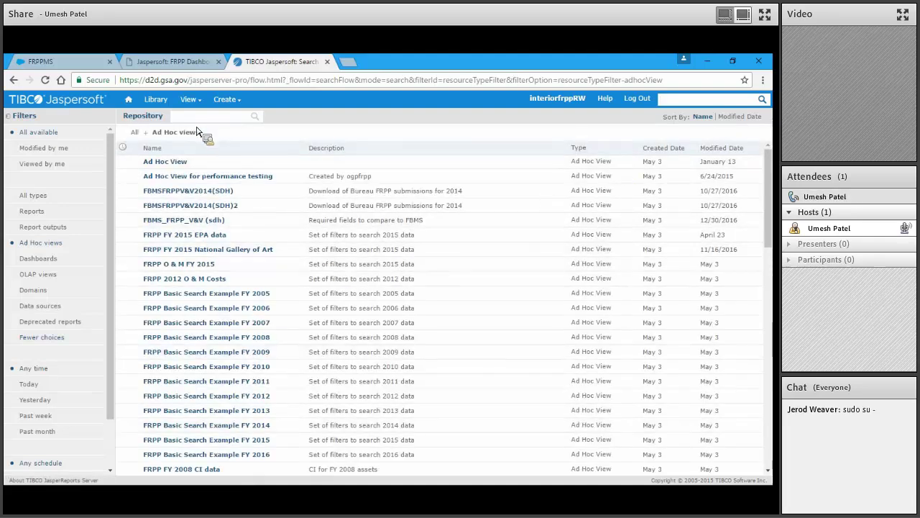
{"action": "left_click", "coordinate": [196, 106]}
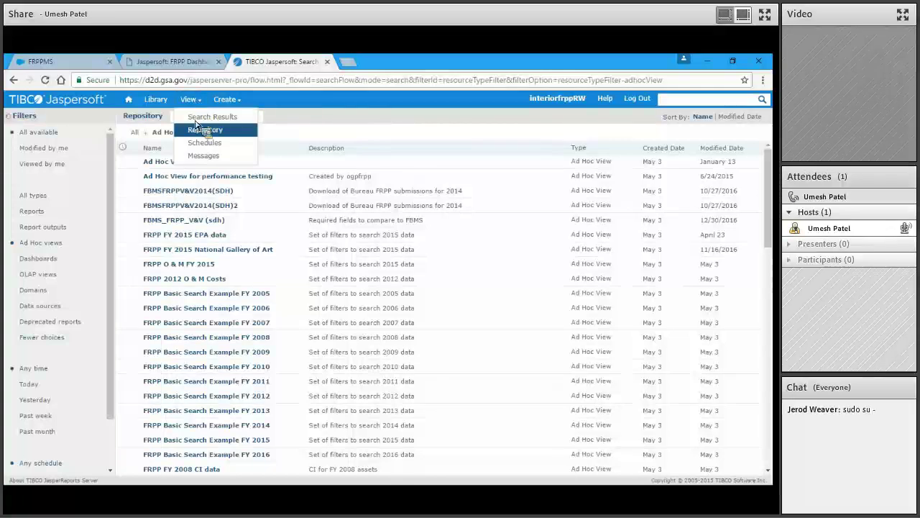
{"action": "left_click", "coordinate": [205, 130]}
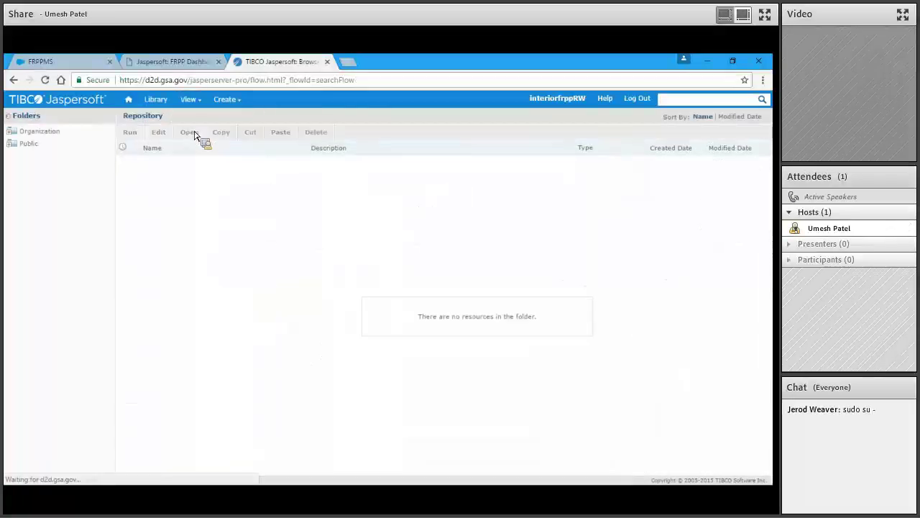
Step: Expand Organization > Organizations > FRPP > Ad Hoc Components and view the Ad Hoc Reports Private and Public folders
{"action": "left_click", "coordinate": [13, 135]}
{"action": "left_click", "coordinate": [24, 160]}
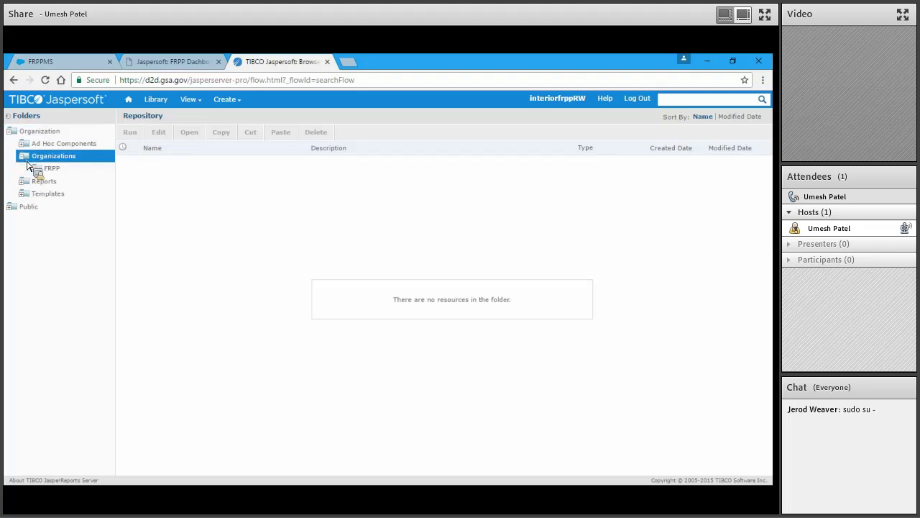
{"action": "left_click", "coordinate": [37, 170]}
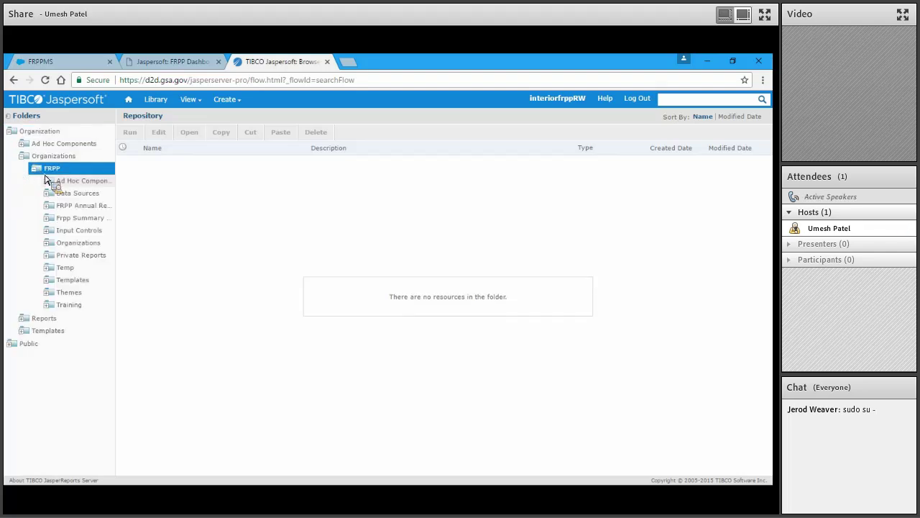
{"action": "left_click", "coordinate": [51, 181]}
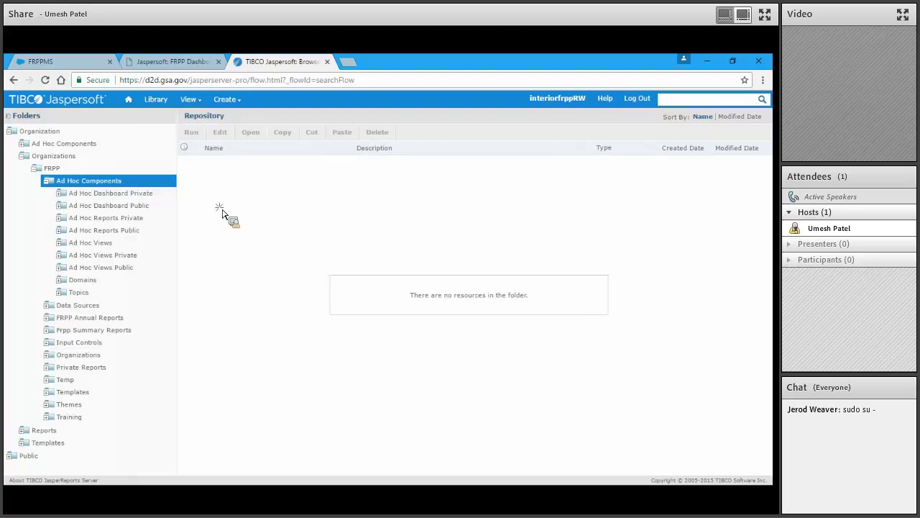
{"action": "left_click", "coordinate": [141, 220]}
{"action": "left_click", "coordinate": [141, 230]}
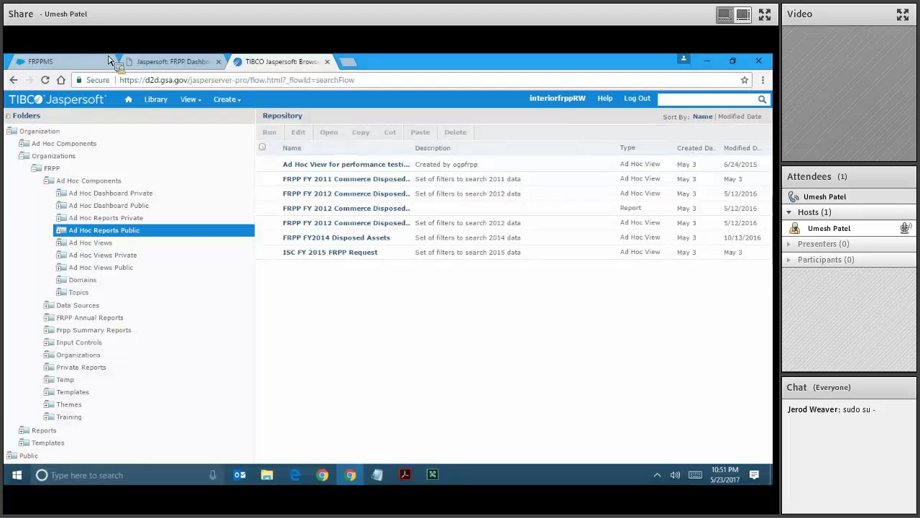
Step: View the Ad Hoc Views, Public and Private folders, then return to the FRPP Dashboard tab
{"action": "left_click_drag", "start_coordinate": [111, 245], "coordinate": [133, 222]}
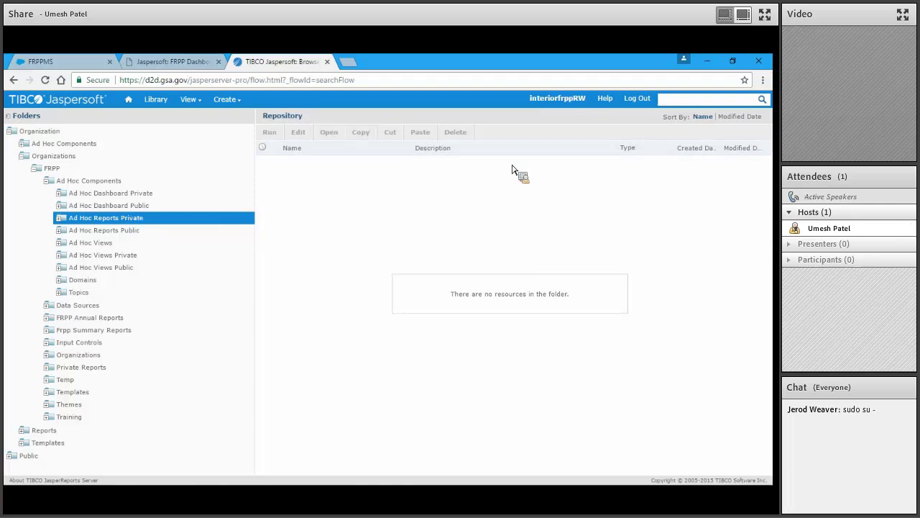
{"action": "left_click", "coordinate": [120, 245]}
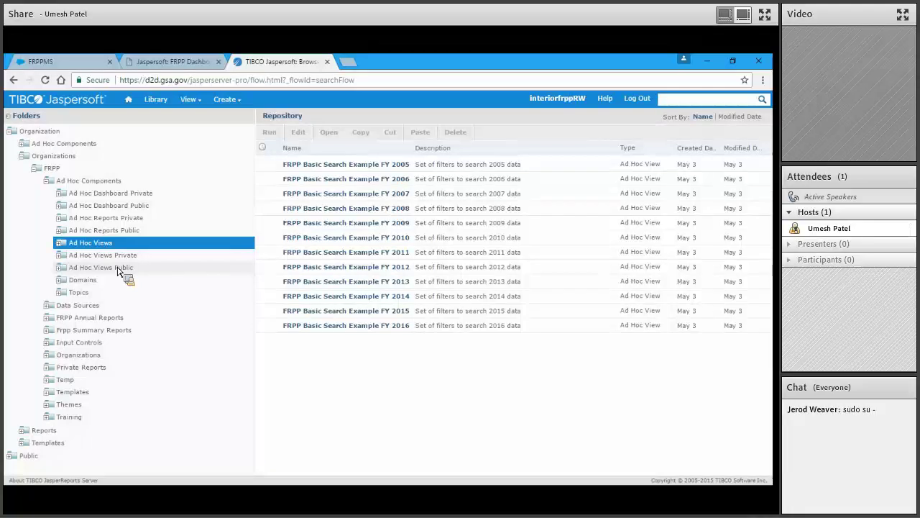
{"action": "left_click", "coordinate": [122, 267]}
{"action": "left_click", "coordinate": [118, 255]}
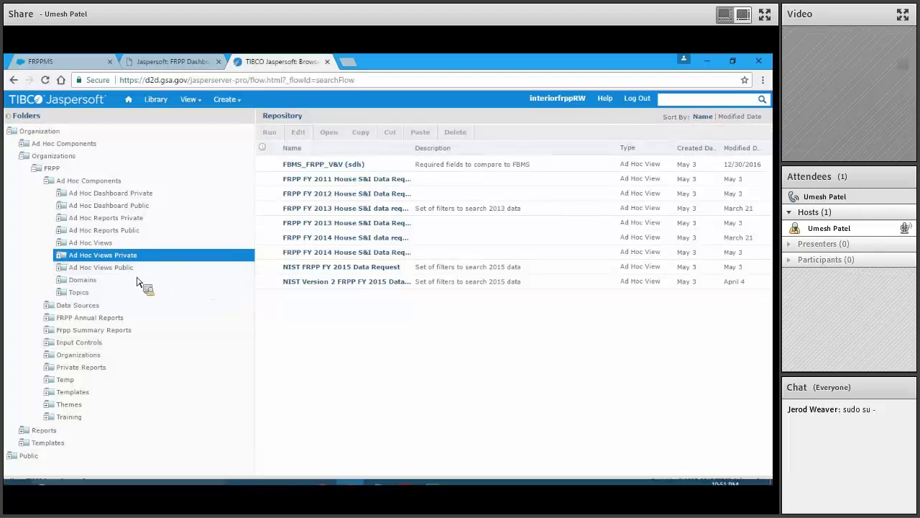
{"action": "mouse_move", "coordinate": [298, 486]}
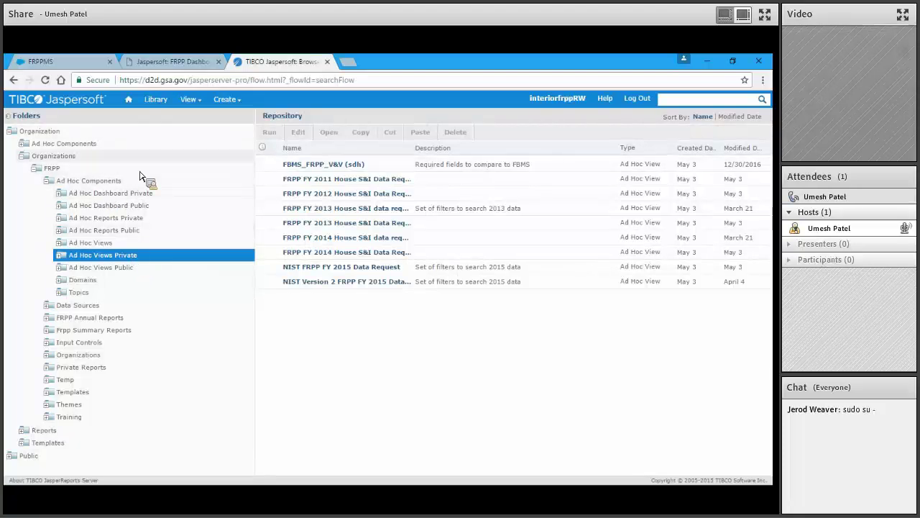
{"action": "left_click", "coordinate": [165, 64]}
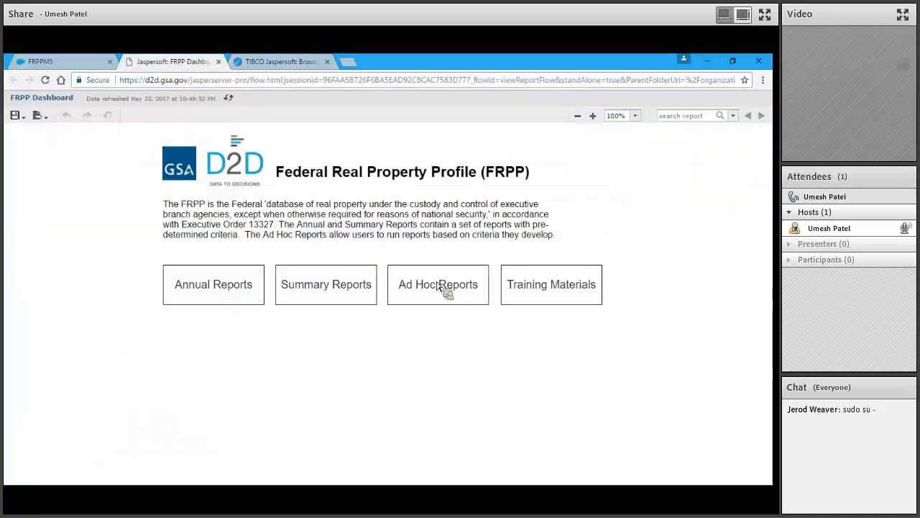
Step: From the repository browser, switch to the Edge FRPP Dashboard and open Training Materials
{"action": "left_click", "coordinate": [288, 62]}
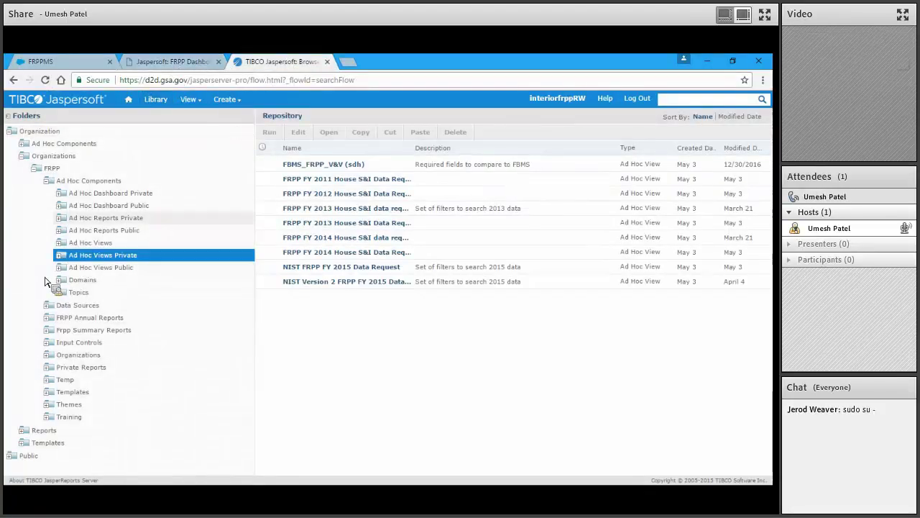
{"action": "left_click_drag", "start_coordinate": [59, 175], "coordinate": [109, 216]}
{"action": "left_click", "coordinate": [295, 474]}
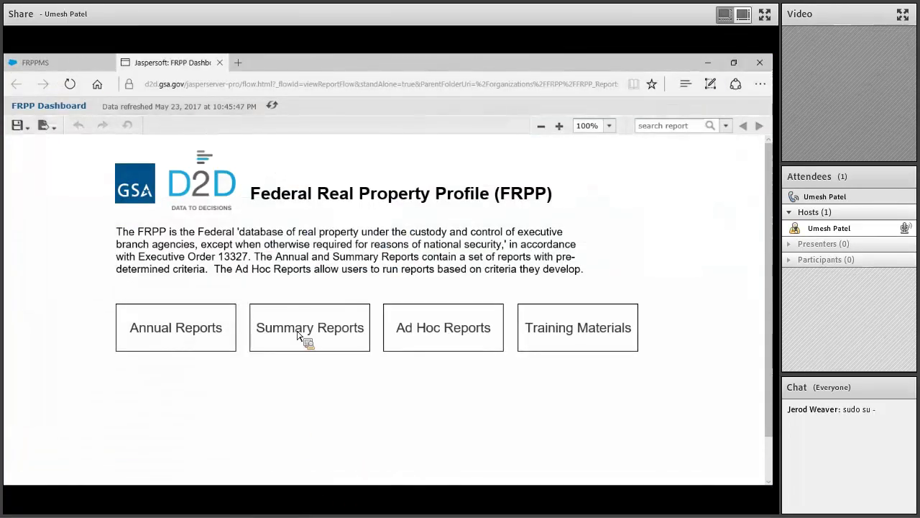
{"action": "left_click", "coordinate": [550, 327]}
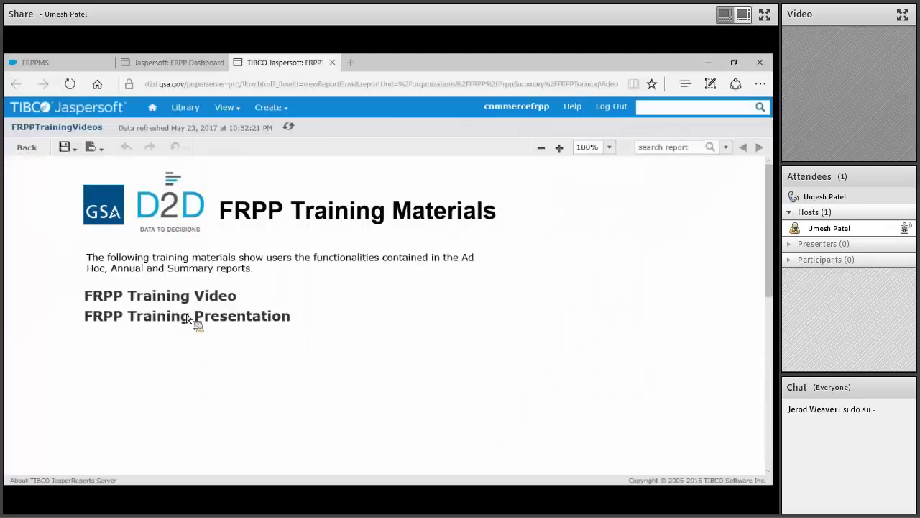
Step: Open the FRPP Training Presentation PDF and read to the Save Ad Hoc View/Create Ad Hoc Report (Collaborator Users) slide
{"action": "left_click", "coordinate": [194, 317]}
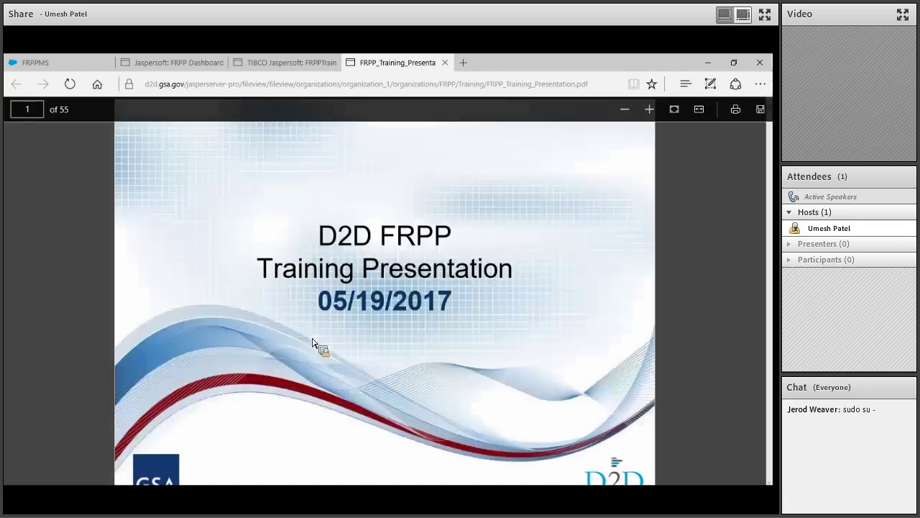
{"action": "scroll", "coordinate": [311, 341], "scroll_direction": "down", "scroll_amount": 10}
{"action": "scroll", "coordinate": [313, 343], "scroll_direction": "down", "scroll_amount": 15}
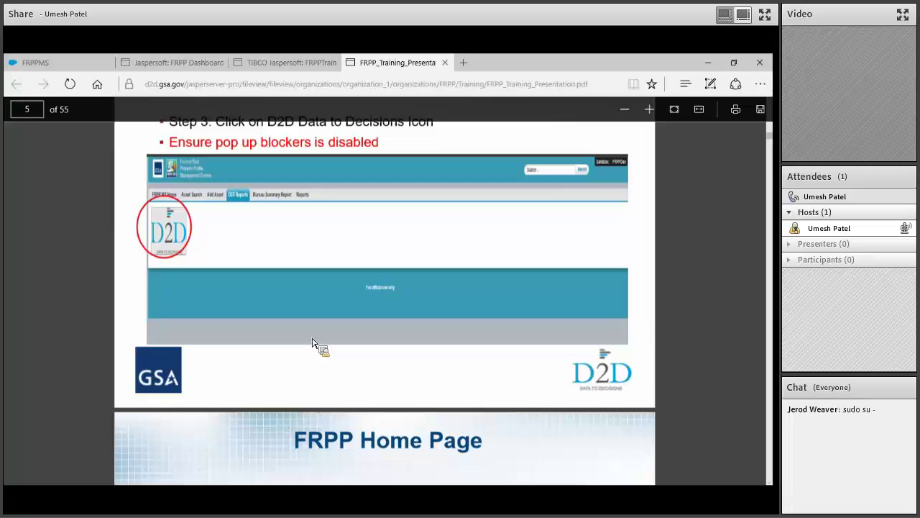
{"action": "scroll", "coordinate": [314, 343], "scroll_direction": "down", "scroll_amount": 20}
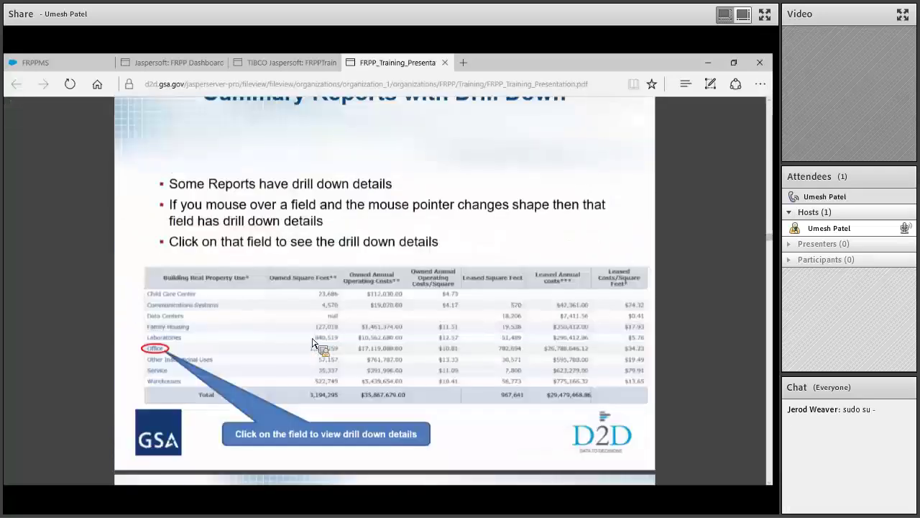
{"action": "scroll", "coordinate": [314, 343], "scroll_direction": "down", "scroll_amount": 15}
{"action": "scroll", "coordinate": [313, 343], "scroll_direction": "down", "scroll_amount": 20}
{"action": "scroll", "coordinate": [313, 343], "scroll_direction": "down", "scroll_amount": 10}
{"action": "scroll", "coordinate": [313, 343], "scroll_direction": "down", "scroll_amount": 8}
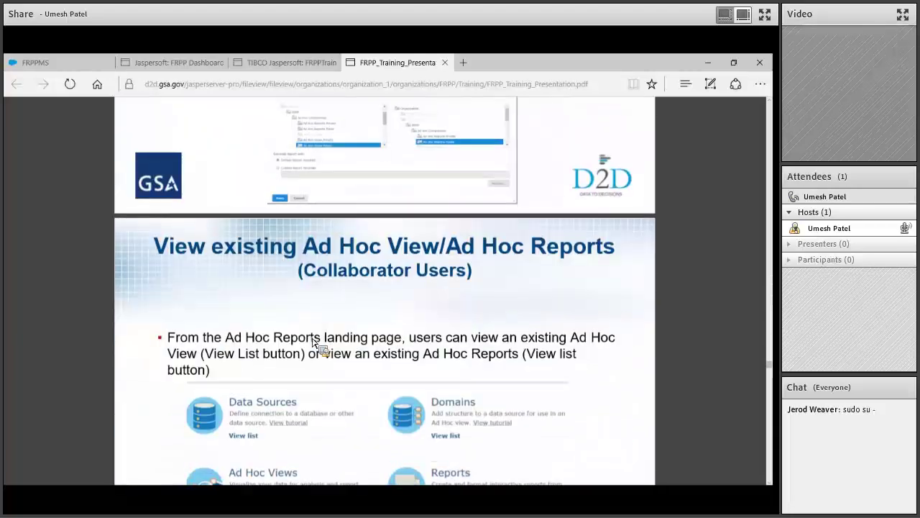
{"action": "scroll", "coordinate": [314, 343], "scroll_direction": "down", "scroll_amount": 12}
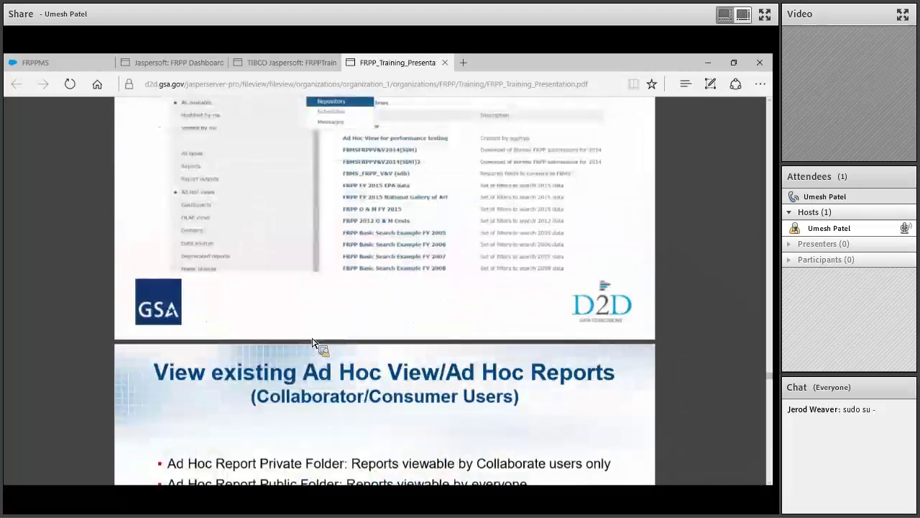
{"action": "scroll", "coordinate": [313, 342], "scroll_direction": "down", "scroll_amount": 1}
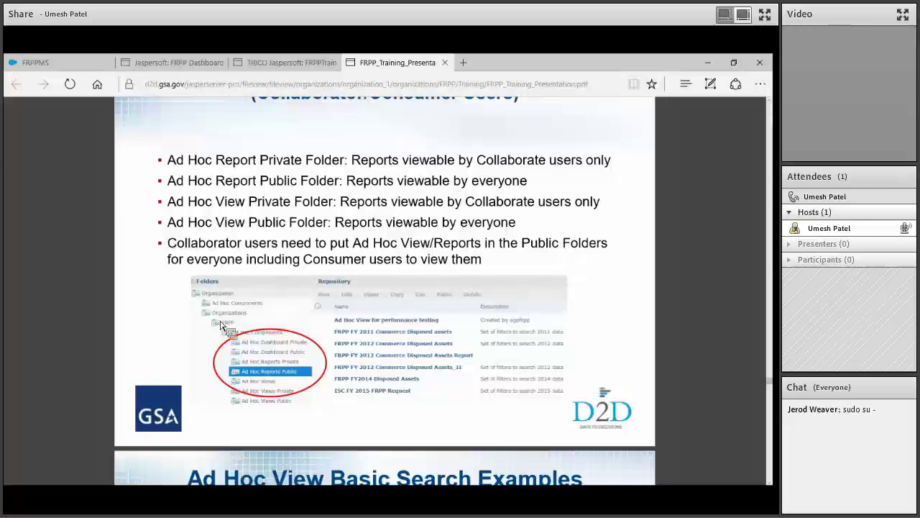
{"action": "scroll", "coordinate": [265, 385], "scroll_direction": "down", "scroll_amount": 3}
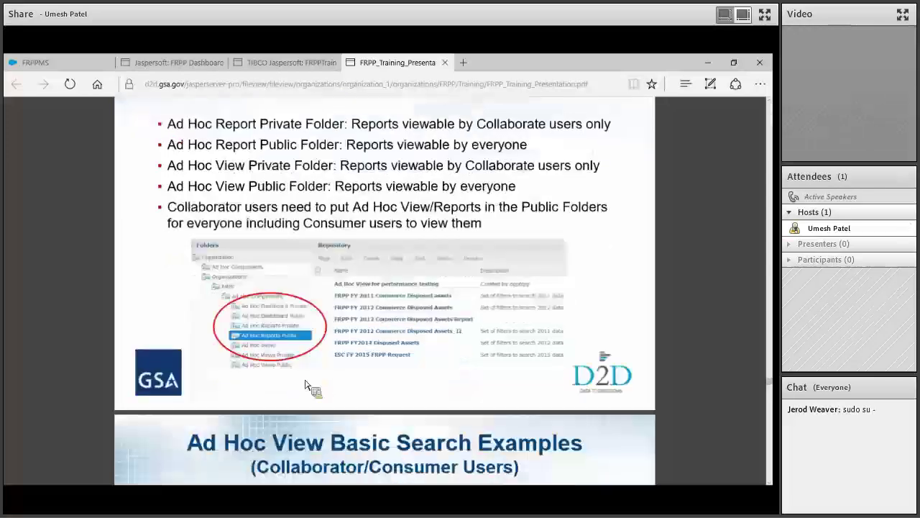
{"action": "scroll", "coordinate": [327, 377], "scroll_direction": "down", "scroll_amount": 3}
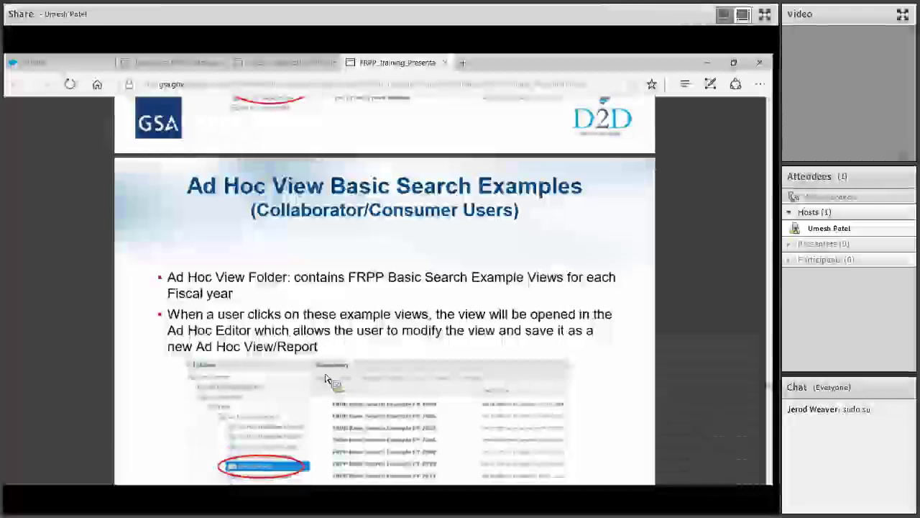
{"action": "scroll", "coordinate": [327, 377], "scroll_direction": "down", "scroll_amount": 3}
{"action": "scroll", "coordinate": [327, 379], "scroll_direction": "down", "scroll_amount": 3}
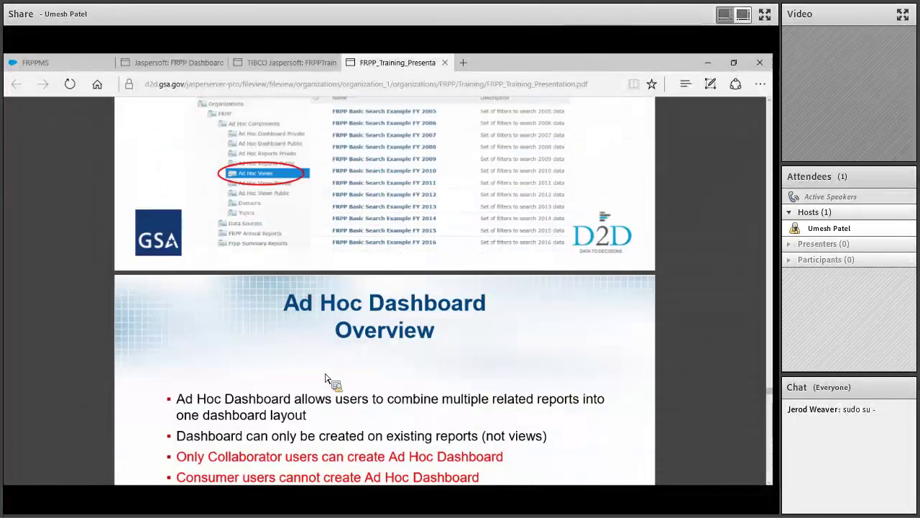
{"action": "scroll", "coordinate": [327, 379], "scroll_direction": "down", "scroll_amount": 3}
{"action": "scroll", "coordinate": [326, 378], "scroll_direction": "up", "scroll_amount": 15}
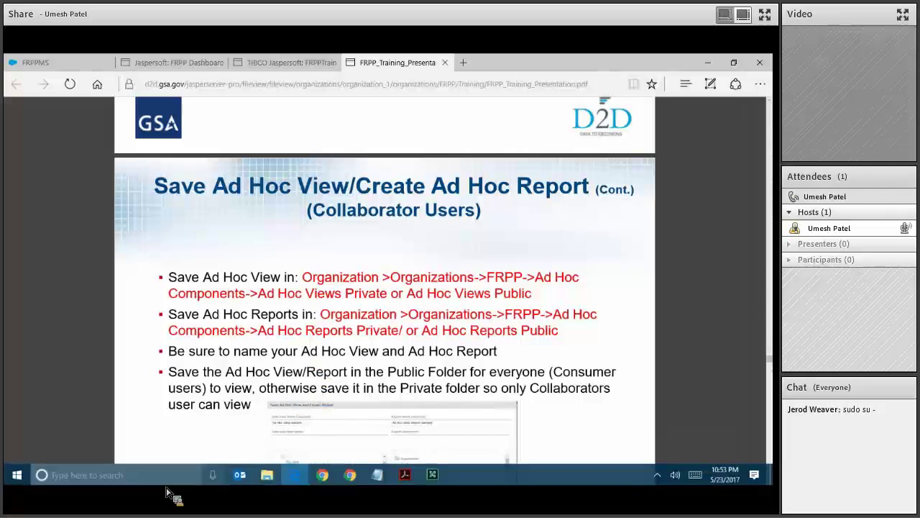
{"action": "mouse_move", "coordinate": [407, 487]}
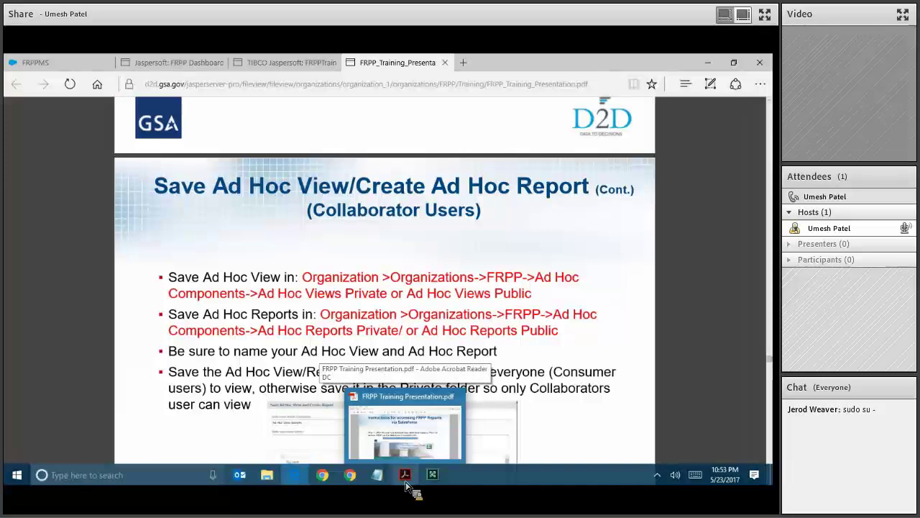
Step: Close the Browse Repository tab and start creating a new report from Ad Hoc Reports on the Home page
{"action": "left_click", "coordinate": [352, 480]}
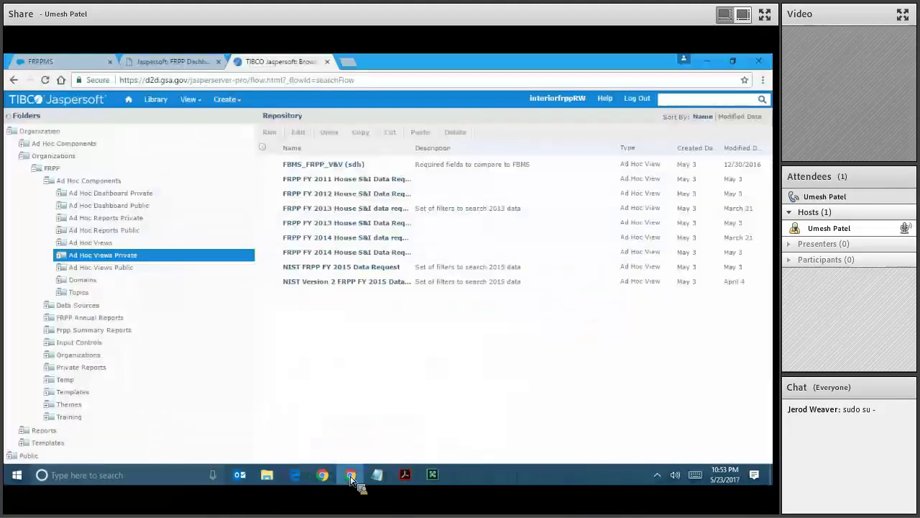
{"action": "left_click", "coordinate": [328, 62]}
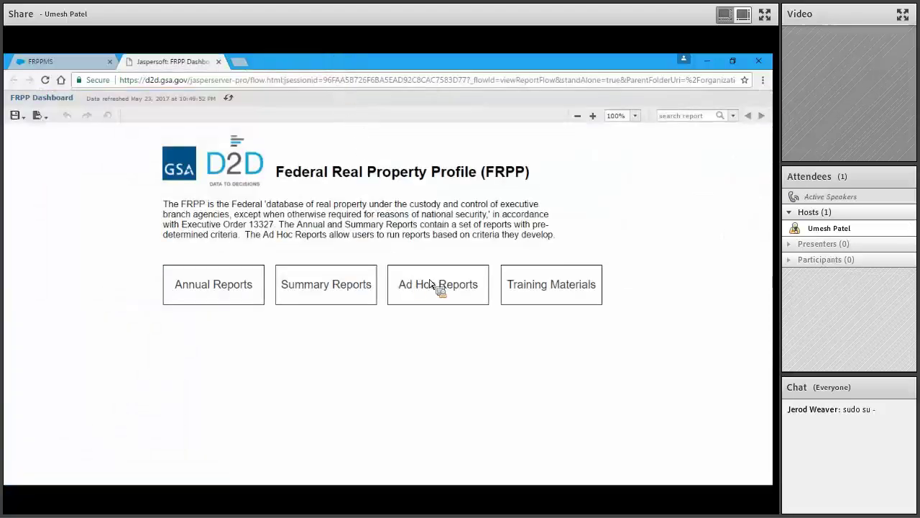
{"action": "left_click", "coordinate": [432, 285]}
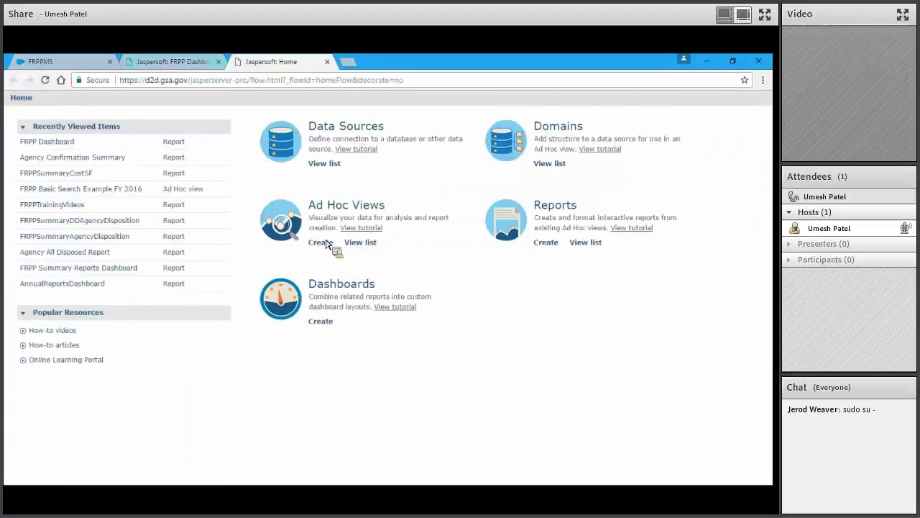
{"action": "left_click", "coordinate": [548, 244]}
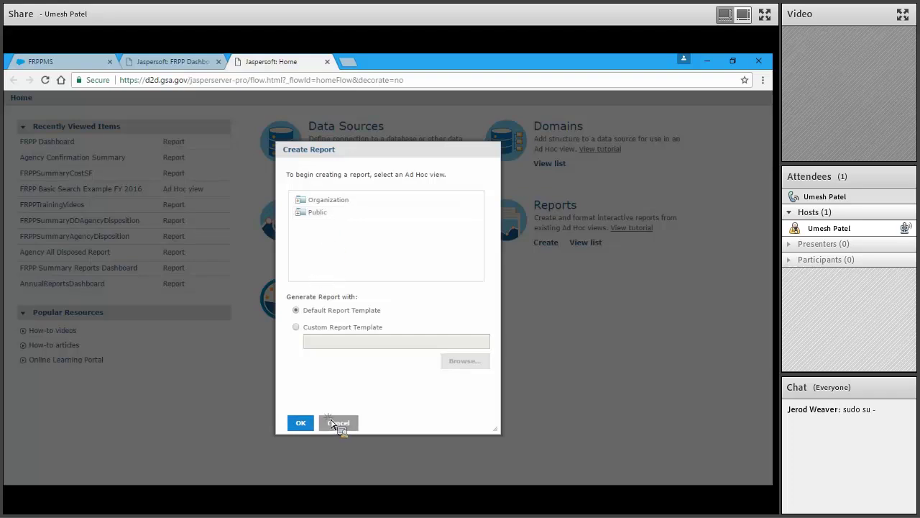
Step: Cancel the Create Report dialog and start a new Ad Hoc View instead
{"action": "left_click", "coordinate": [336, 423]}
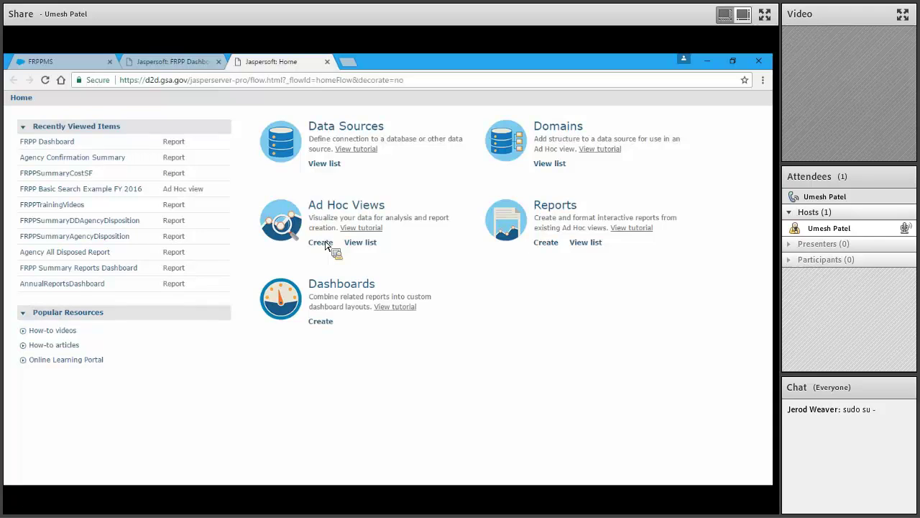
{"action": "left_click", "coordinate": [321, 242]}
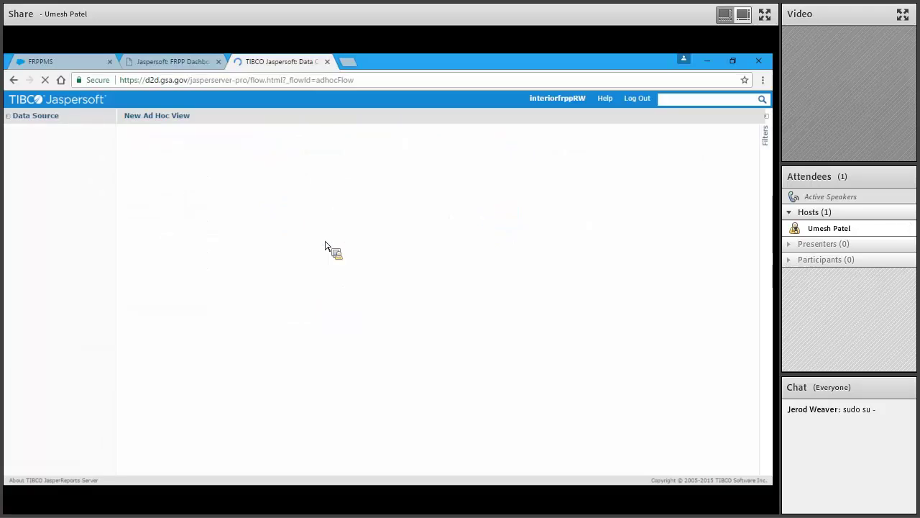